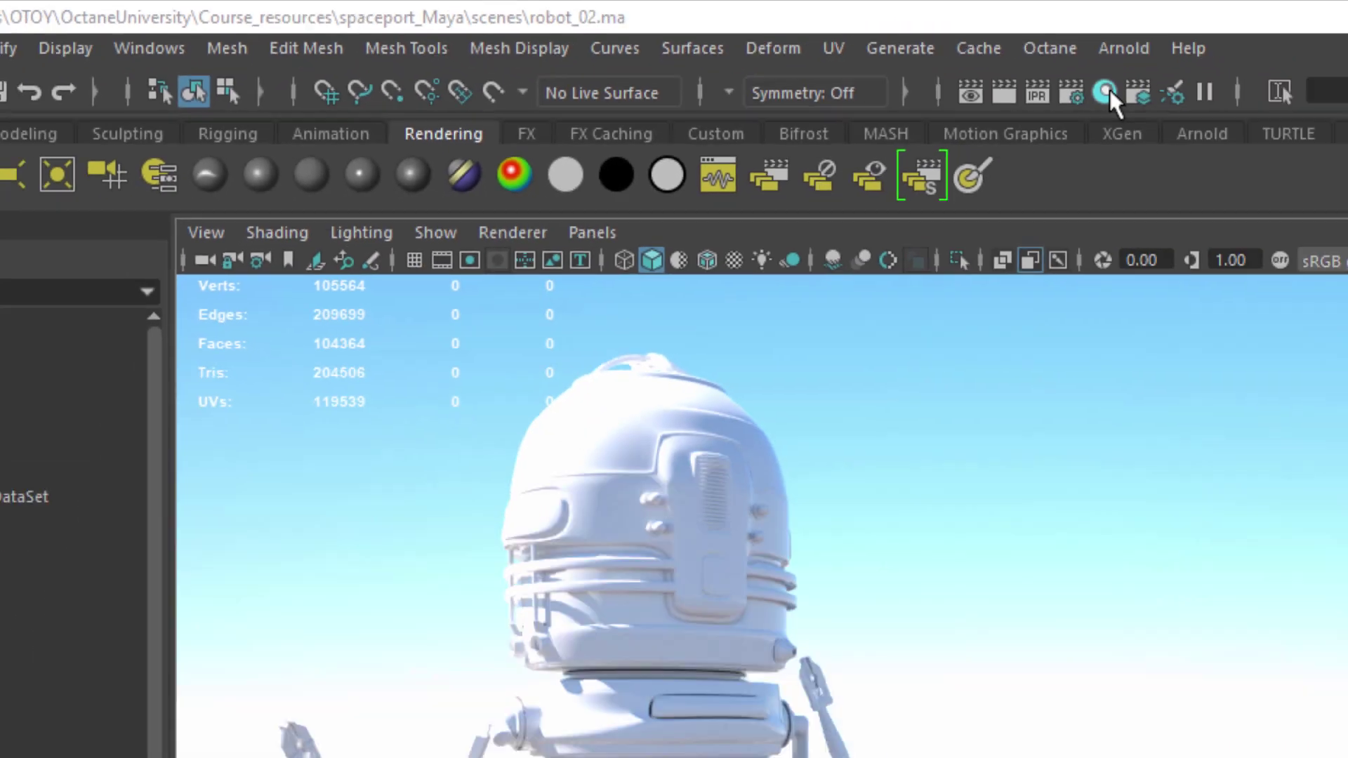
- Open the Hypershade and list the Octane materials in its Create pane, widened so the full names are readable
click(671, 44)
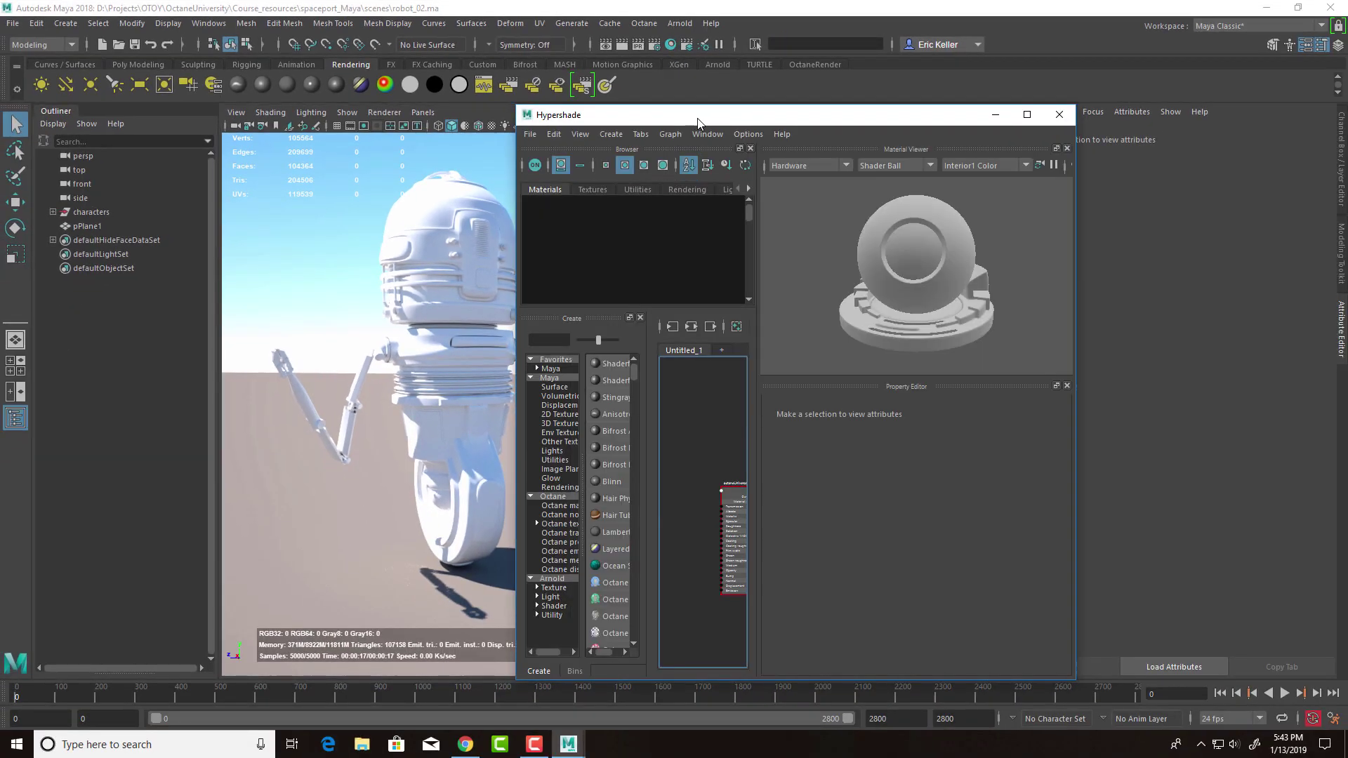
drag(694, 116, 790, 118)
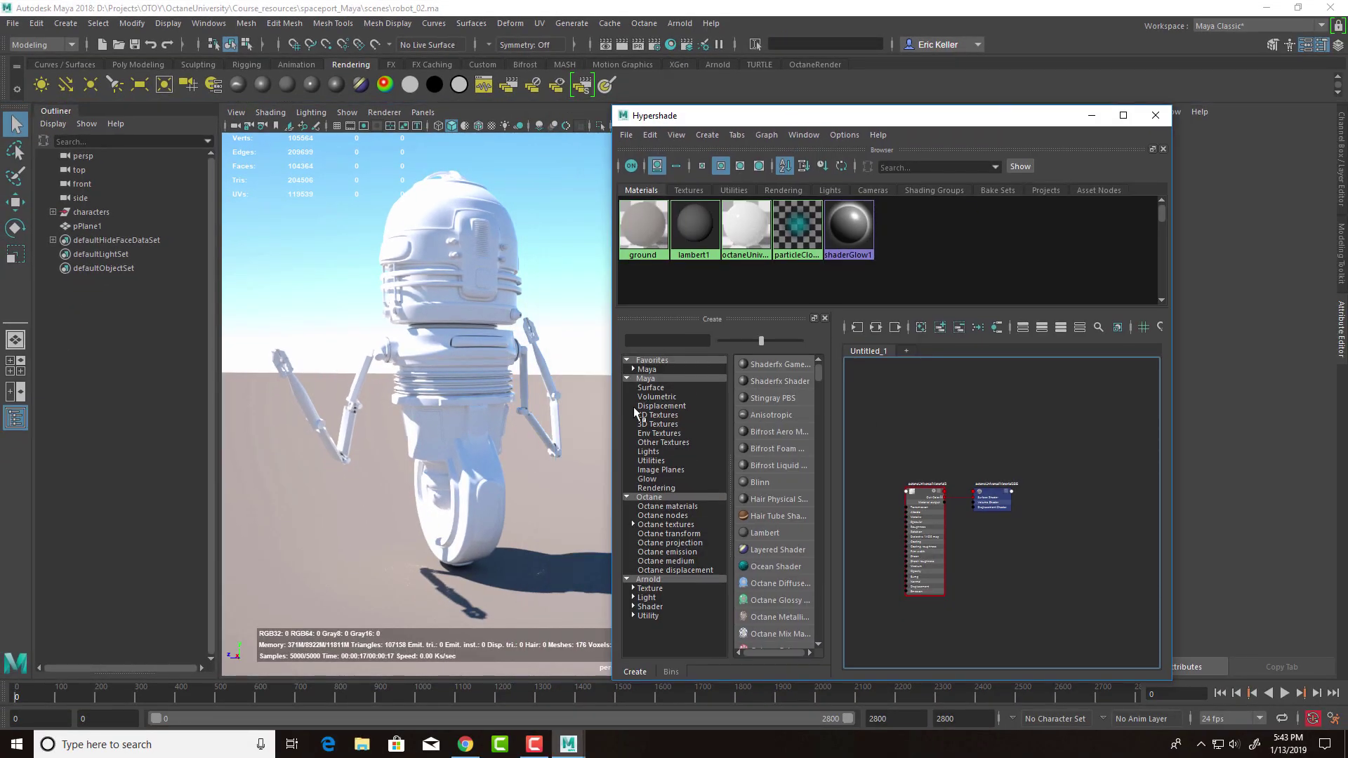
scroll(909, 512, up, 6)
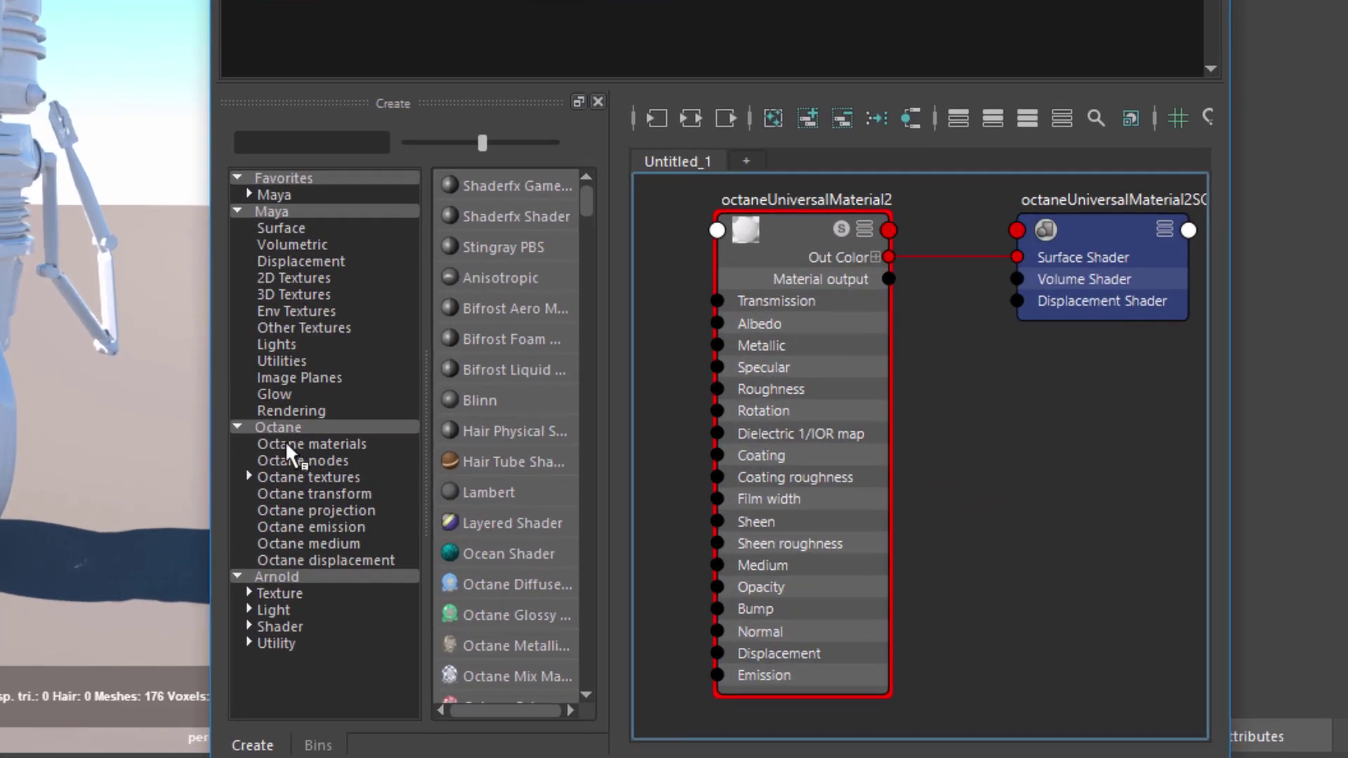
click(667, 506)
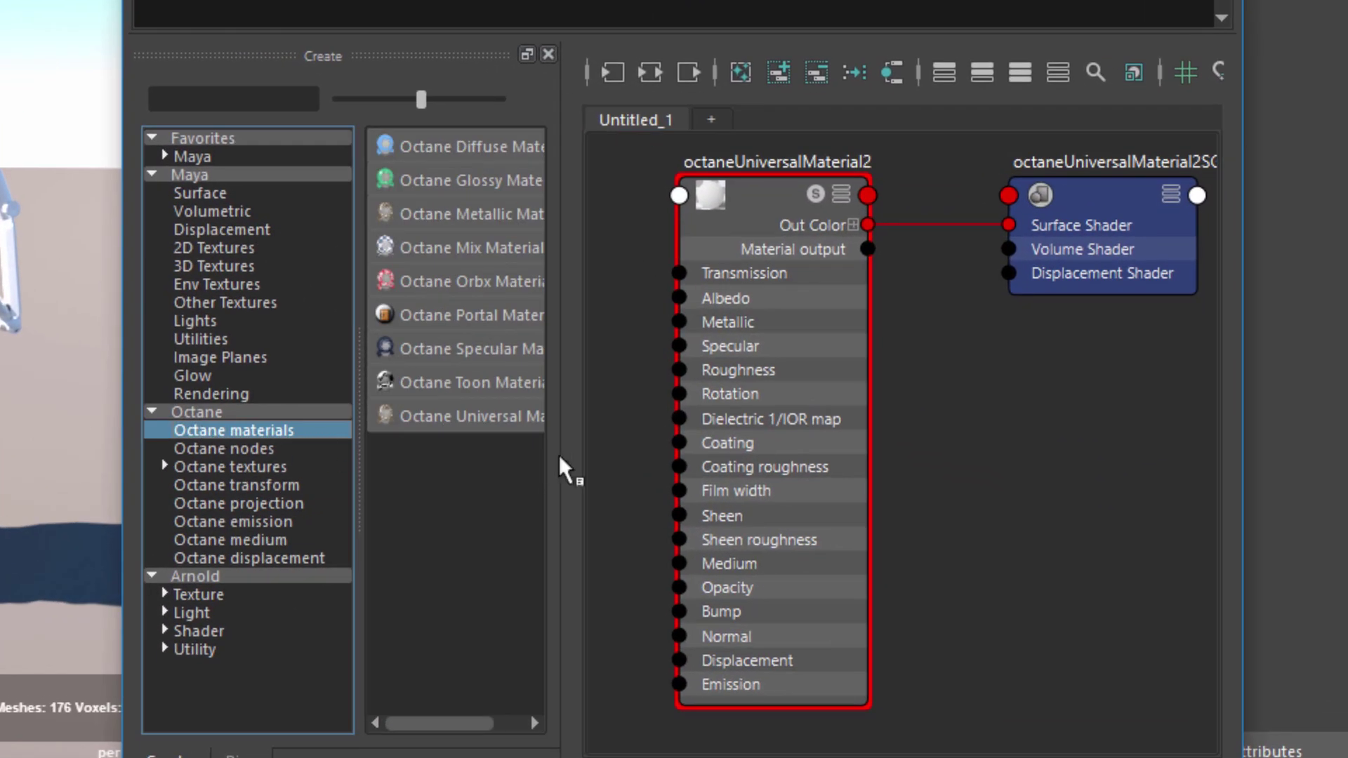
drag(562, 469, 676, 457)
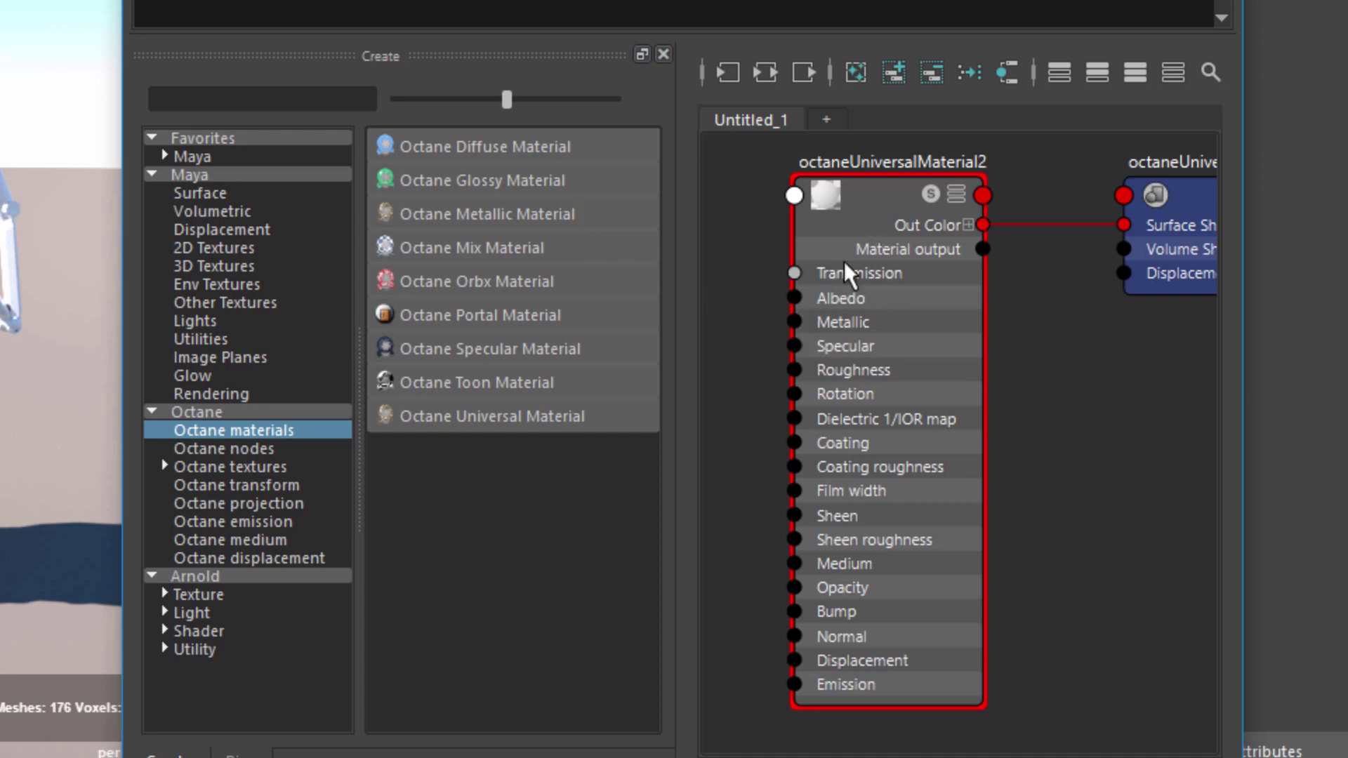
- Show the attributes of octaneUniversalMaterial2 and arrange the Hypershade between the robot view and the material's settings
click(881, 252)
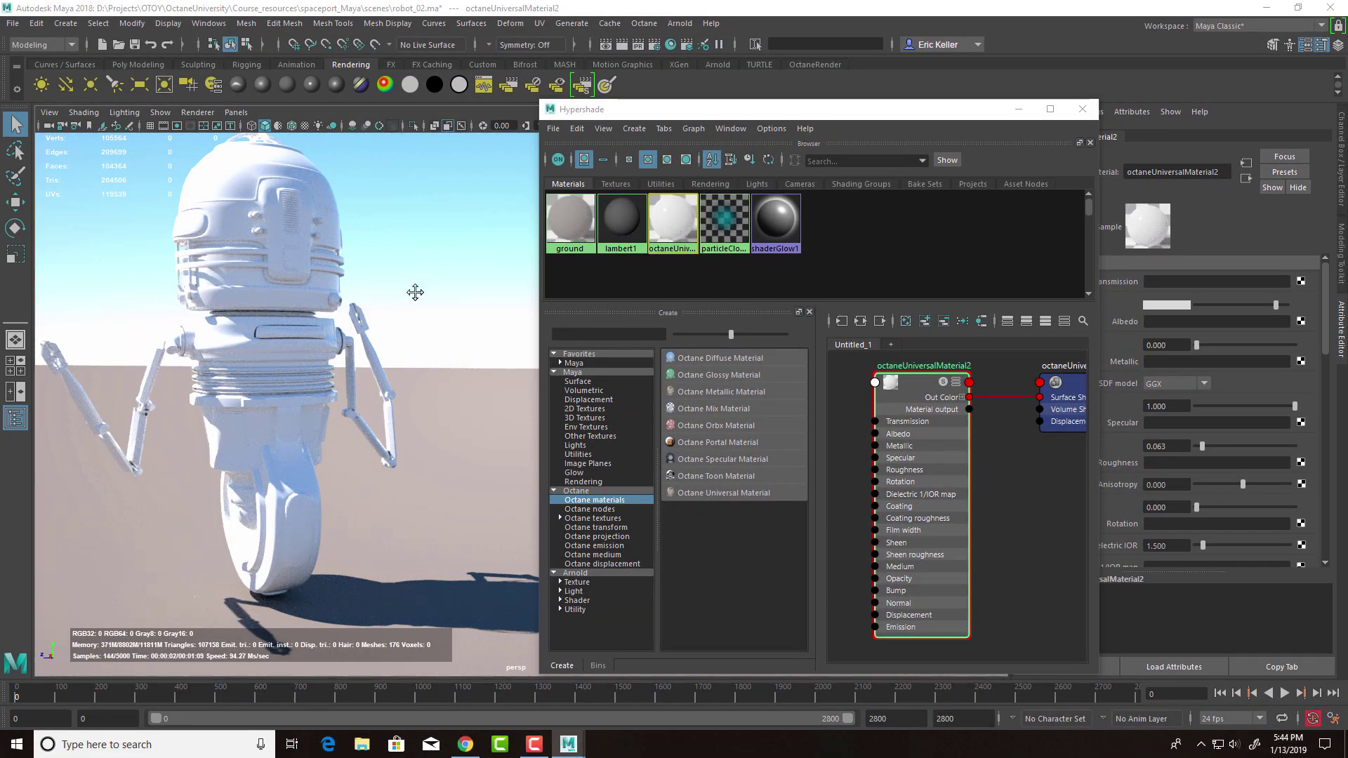
alt+right_drag(415, 292, 425, 304)
alt+drag(428, 314, 390, 377)
click(927, 395)
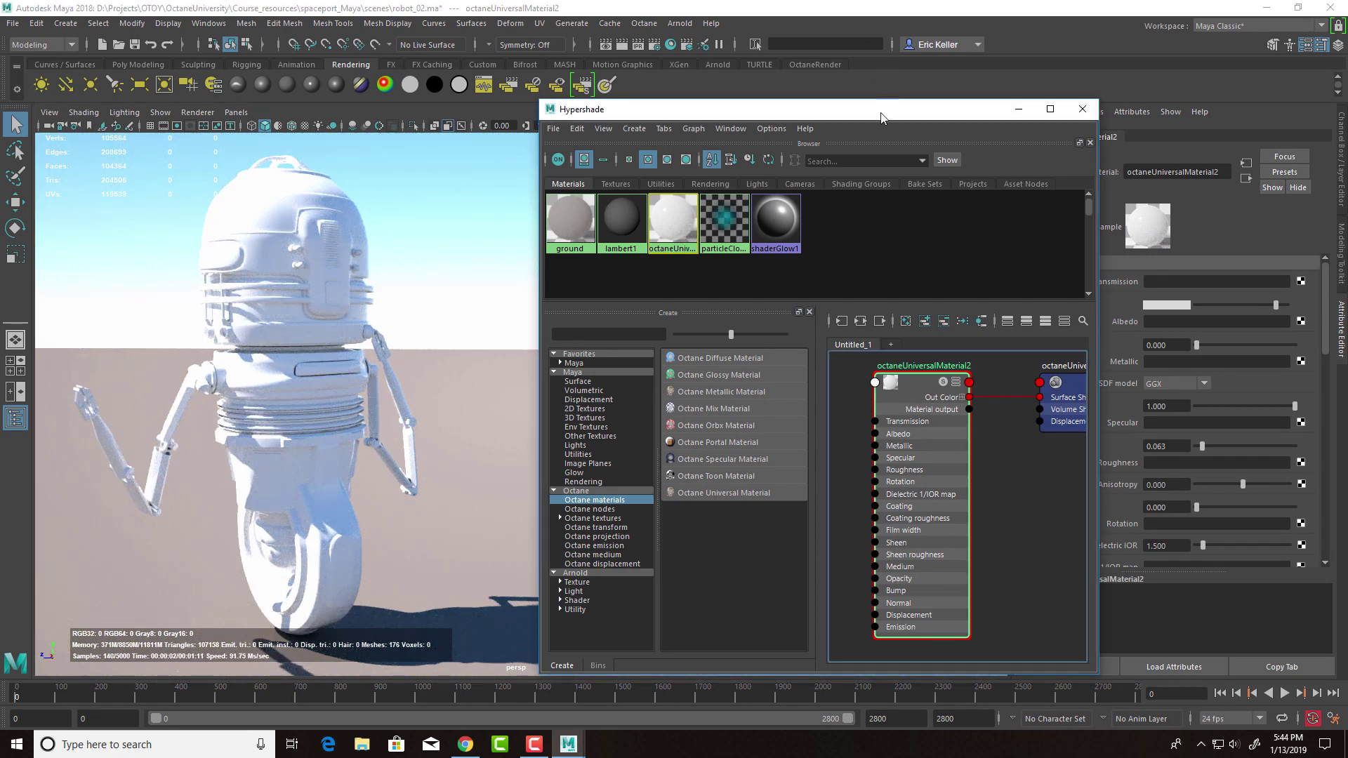
drag(852, 111, 788, 118)
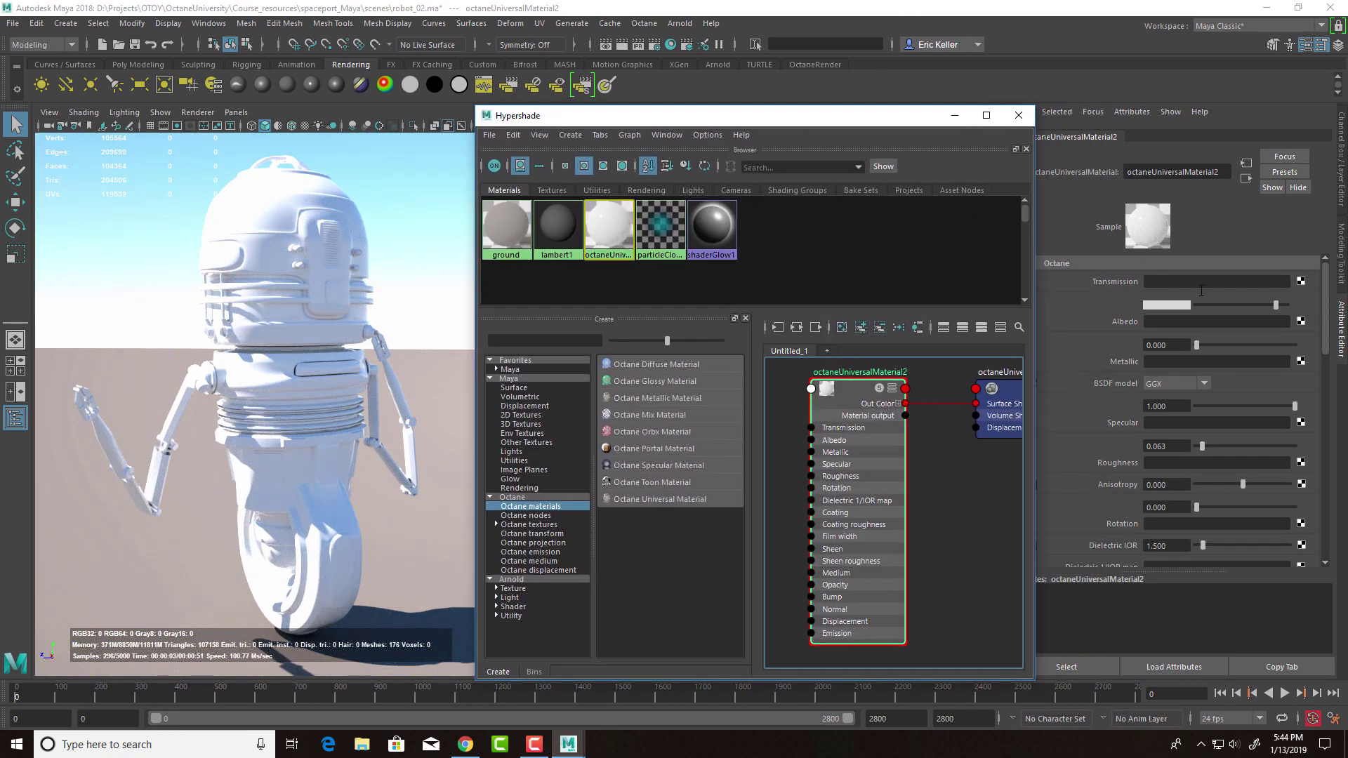
- Connect an Octane RGBSpectrum Texture to the universal material's Transmission and set its RGB color to pale cyan
click(1300, 283)
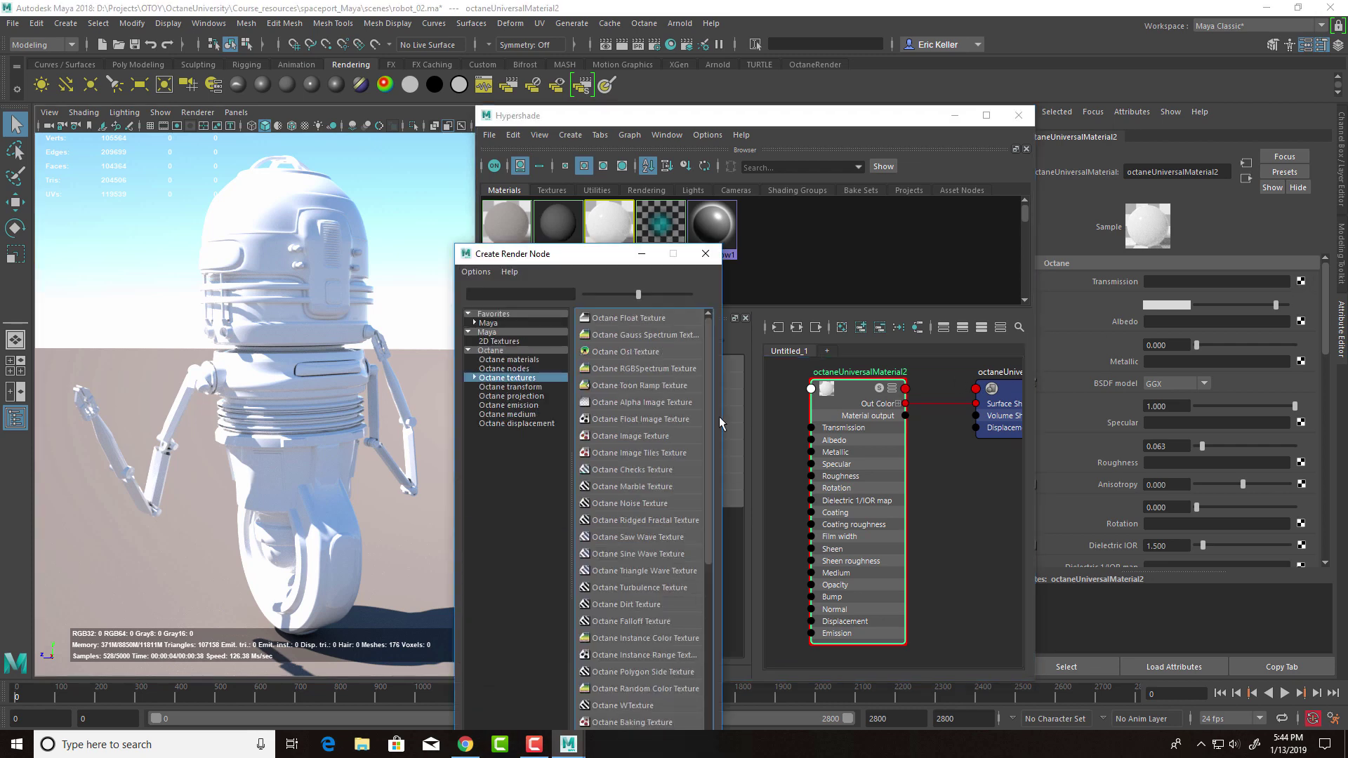
click(618, 370)
click(1168, 280)
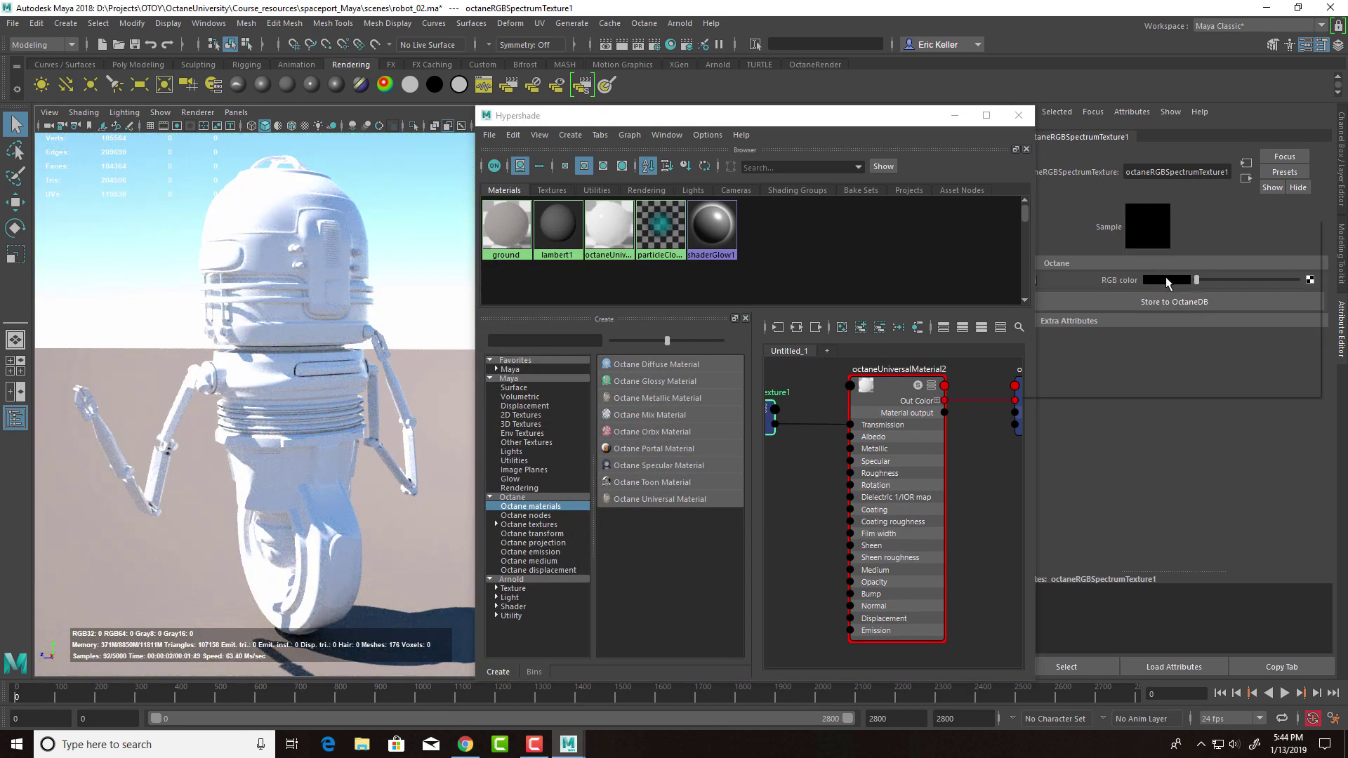
click(1077, 268)
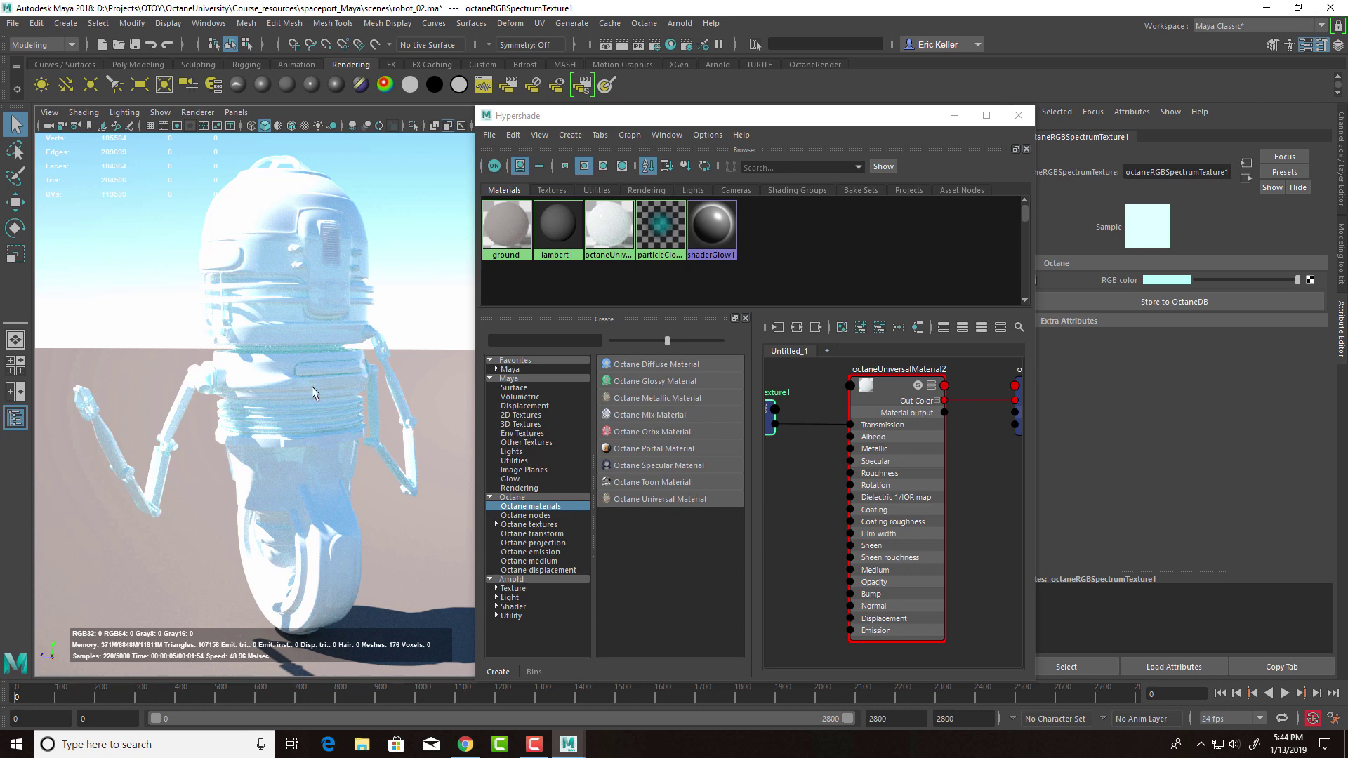
- Frame the shader network and darken the universal material's Albedo to black
click(883, 394)
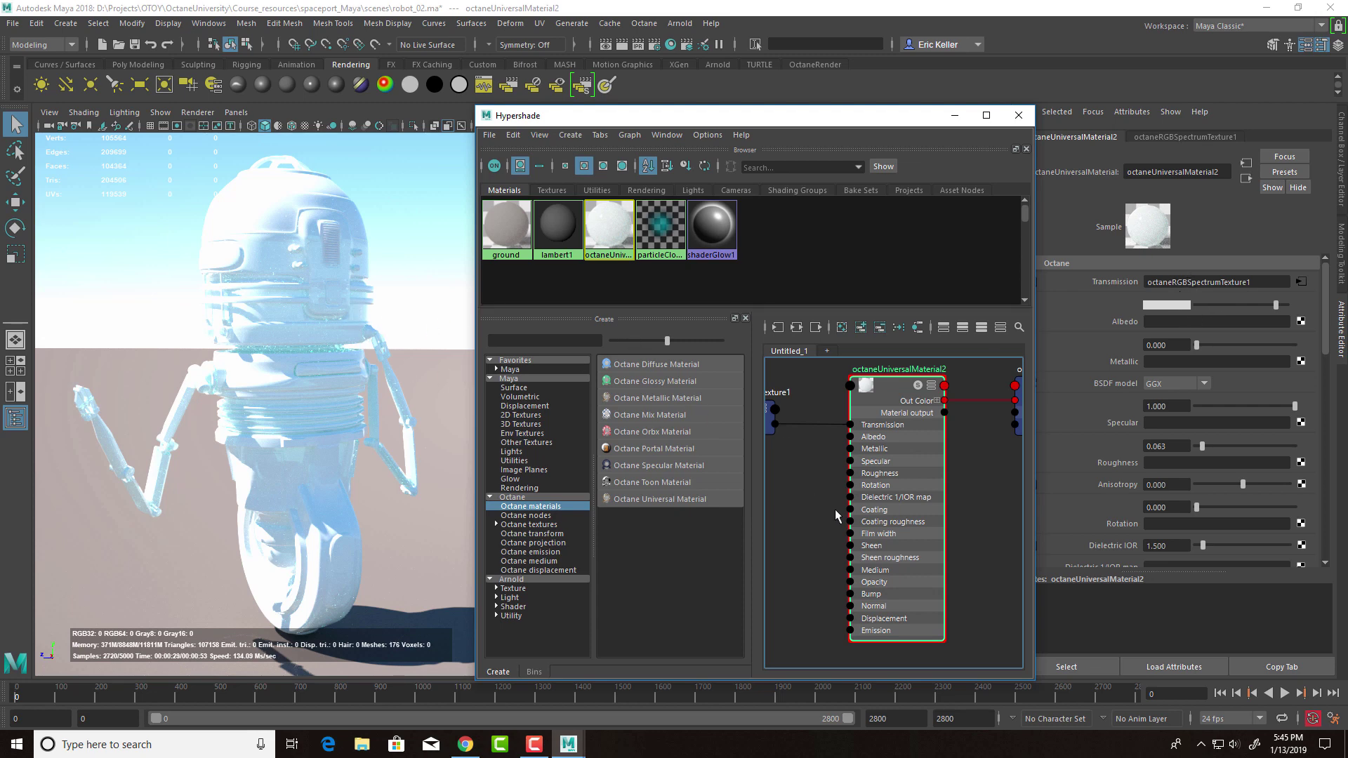
key(a)
click(823, 404)
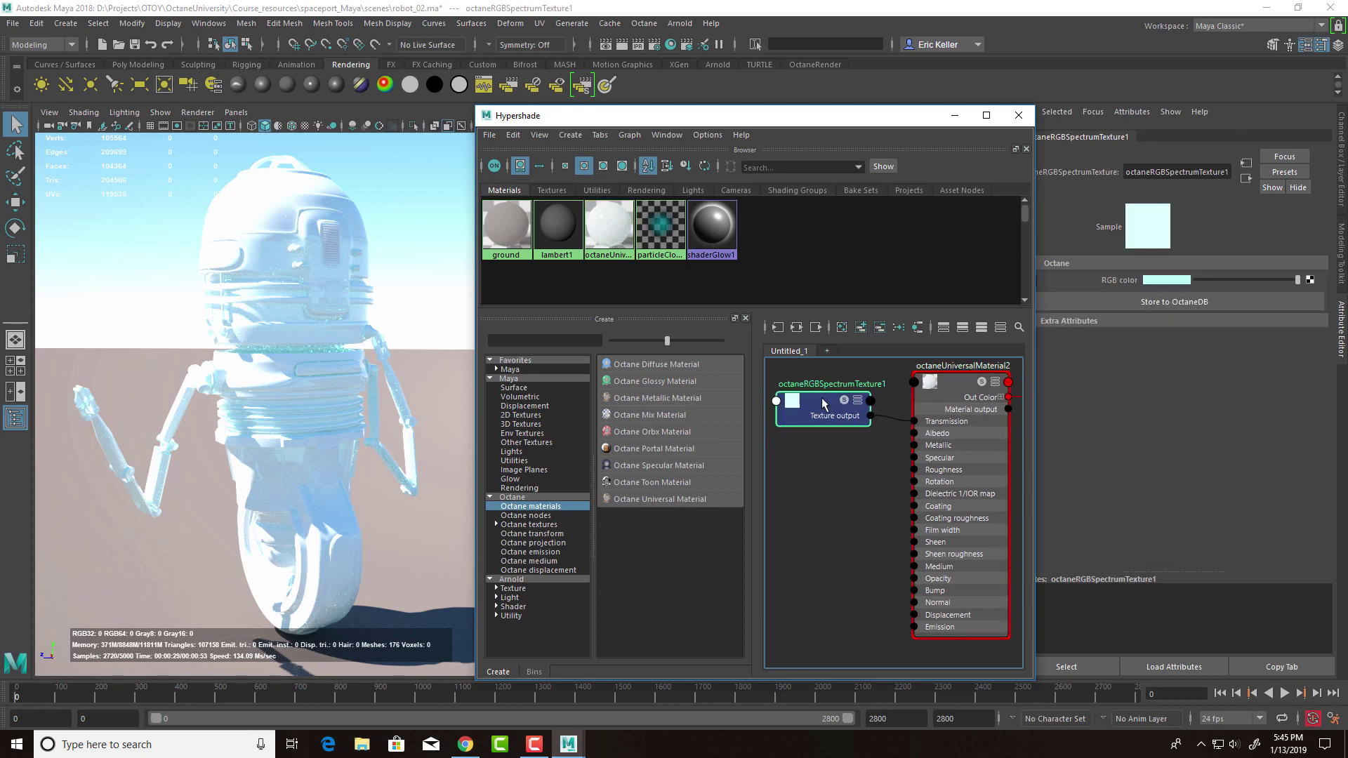
click(920, 390)
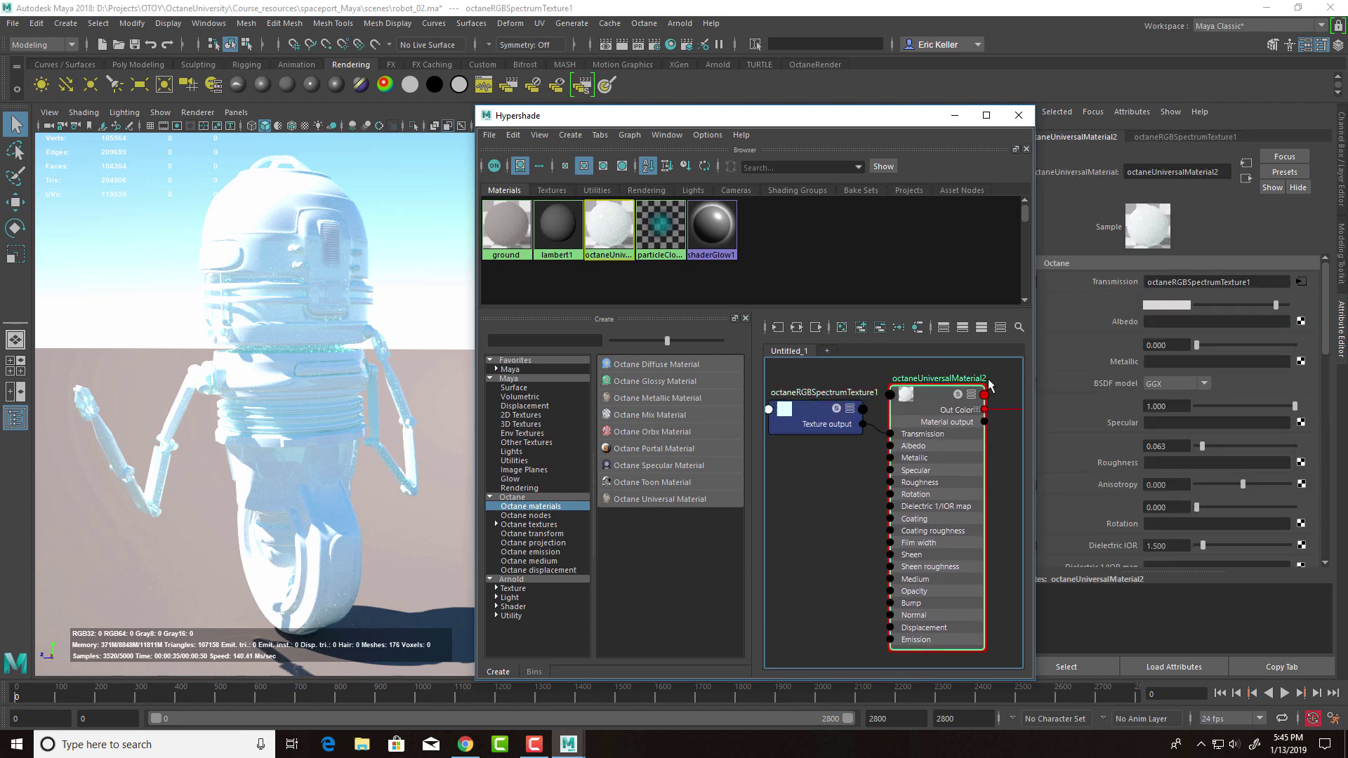
drag(1275, 306, 1196, 306)
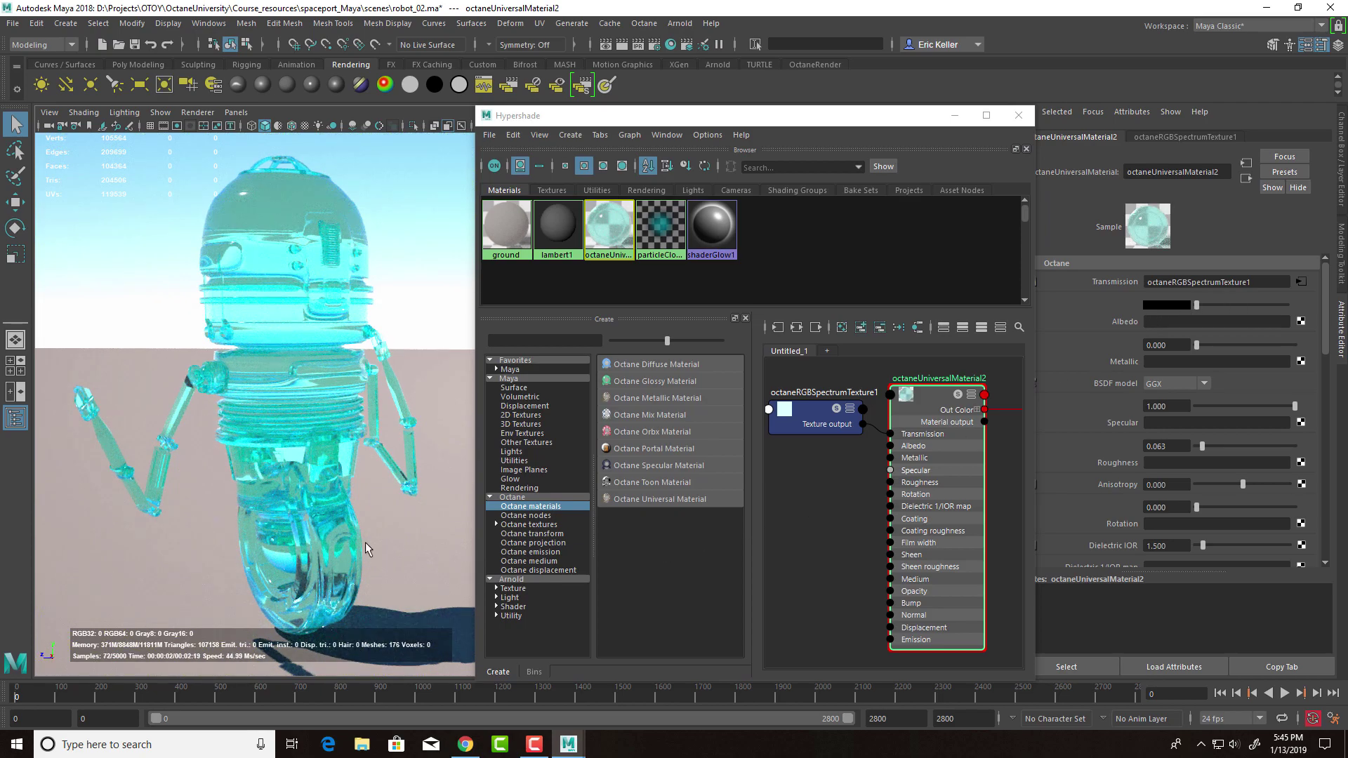
- Try a Roughness of 0.696 on the universal material, and settle on 0.094
alt+drag(382, 561, 351, 560)
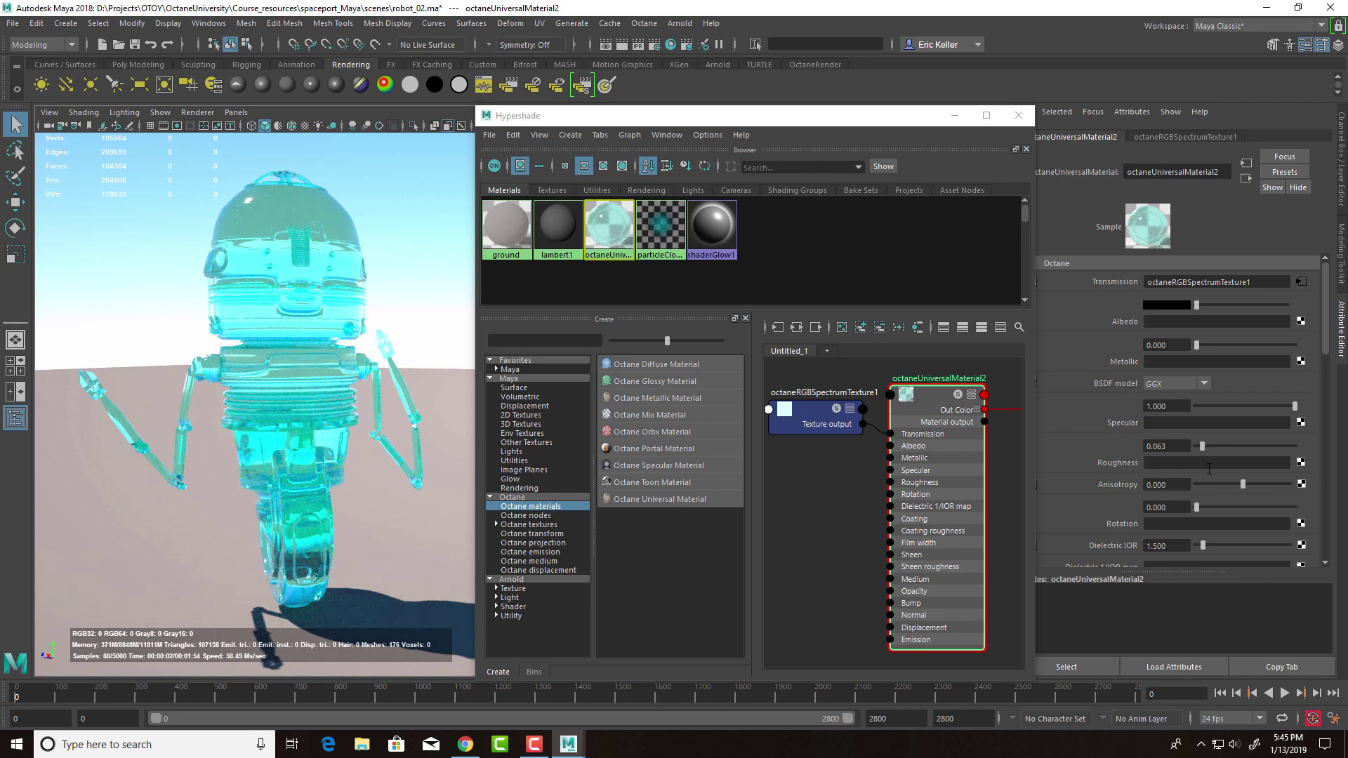
drag(1203, 446, 1265, 457)
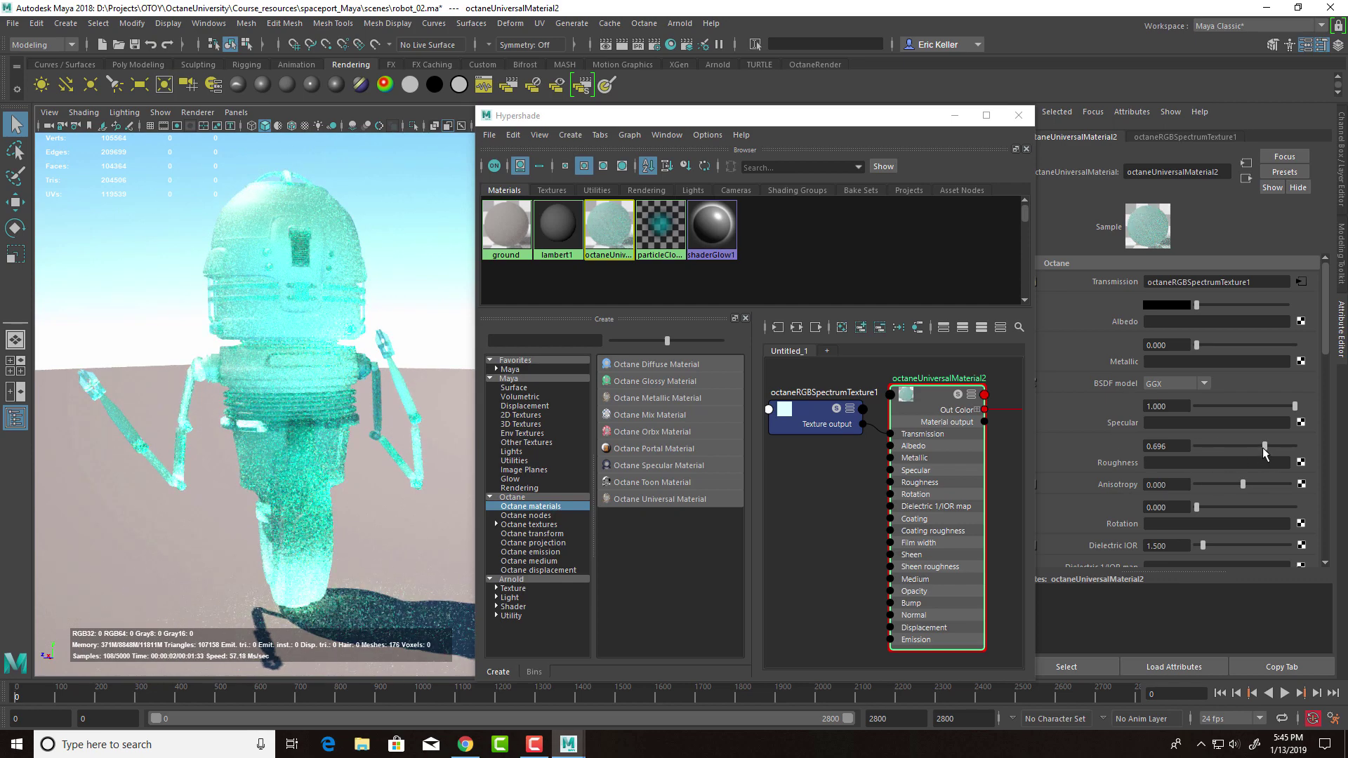
drag(1265, 453, 1206, 448)
- Break the RGB spectrum texture's connection to Transmission and raise the universal material's Albedo to light grey
scroll(1328, 381, down, 1)
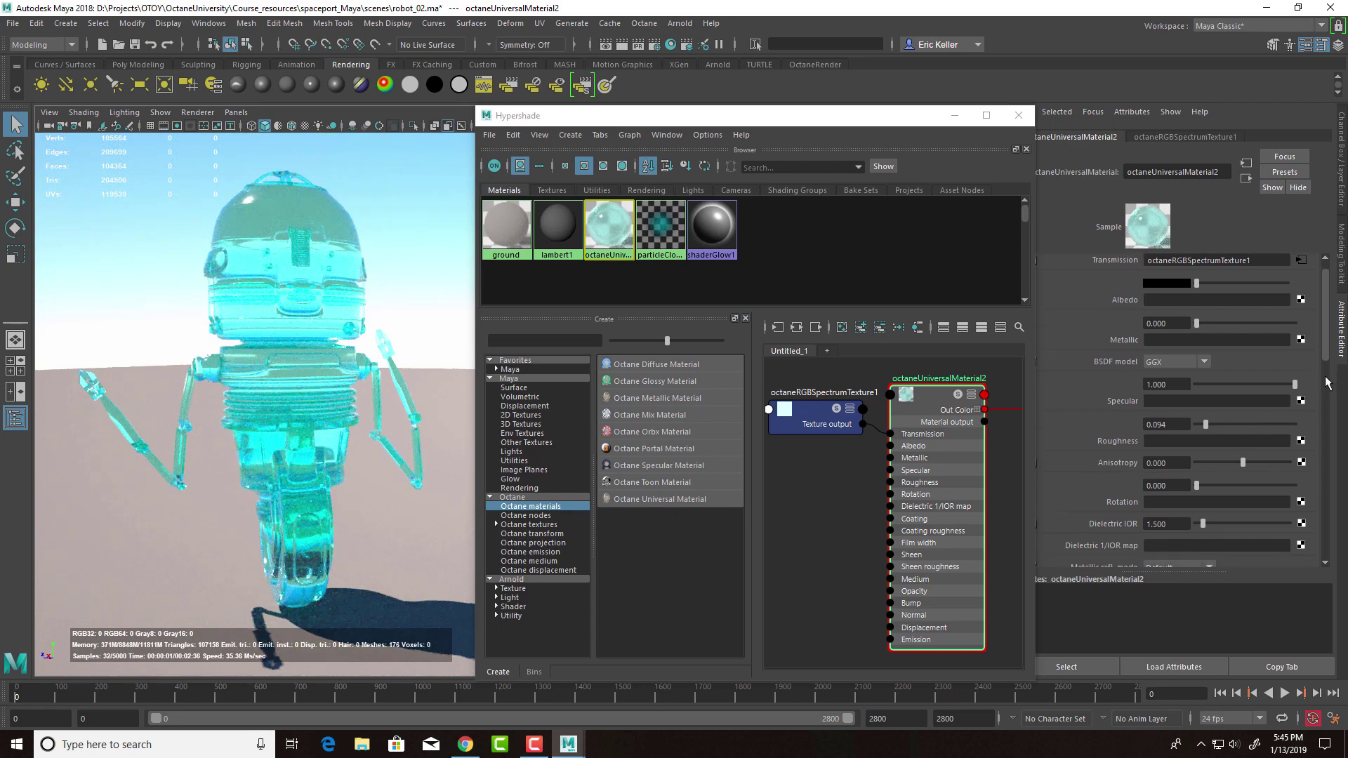
scroll(1327, 381, down, 10)
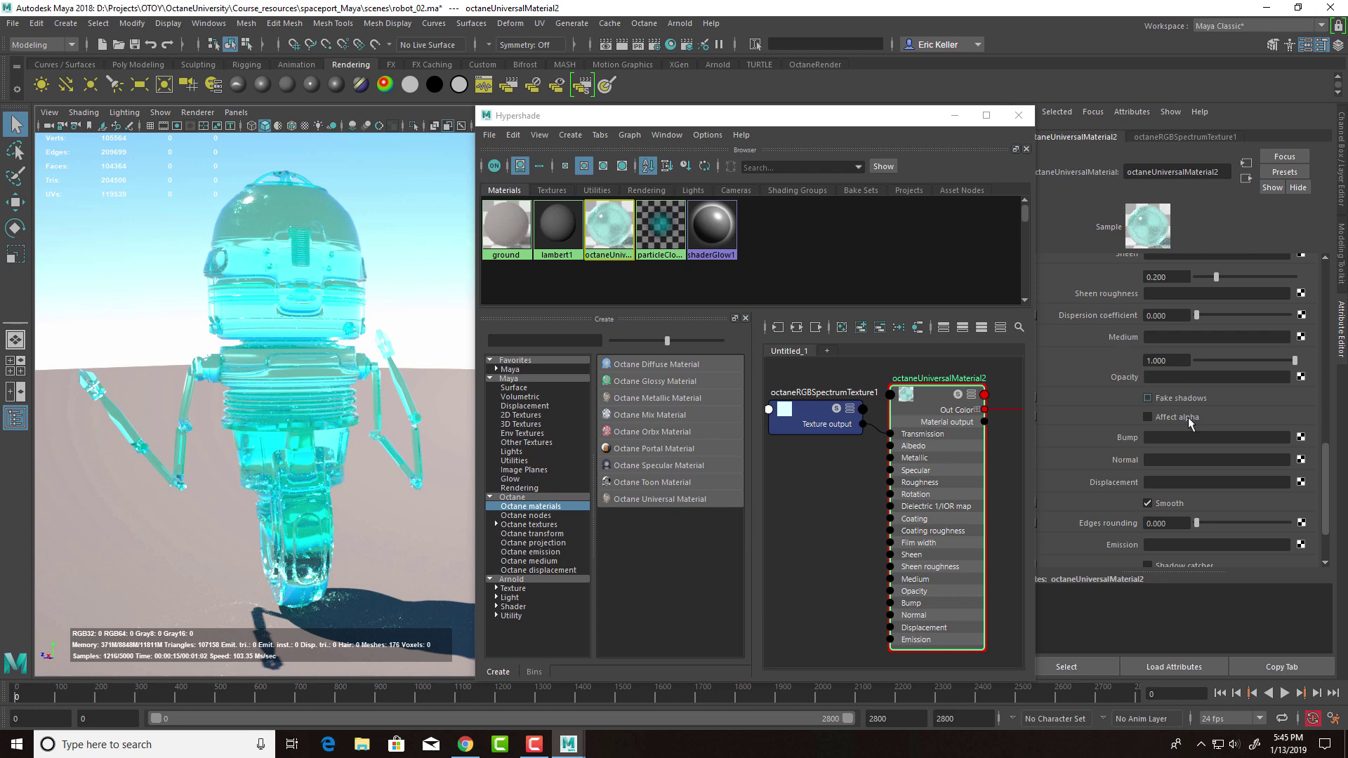
scroll(1329, 484, up, 5)
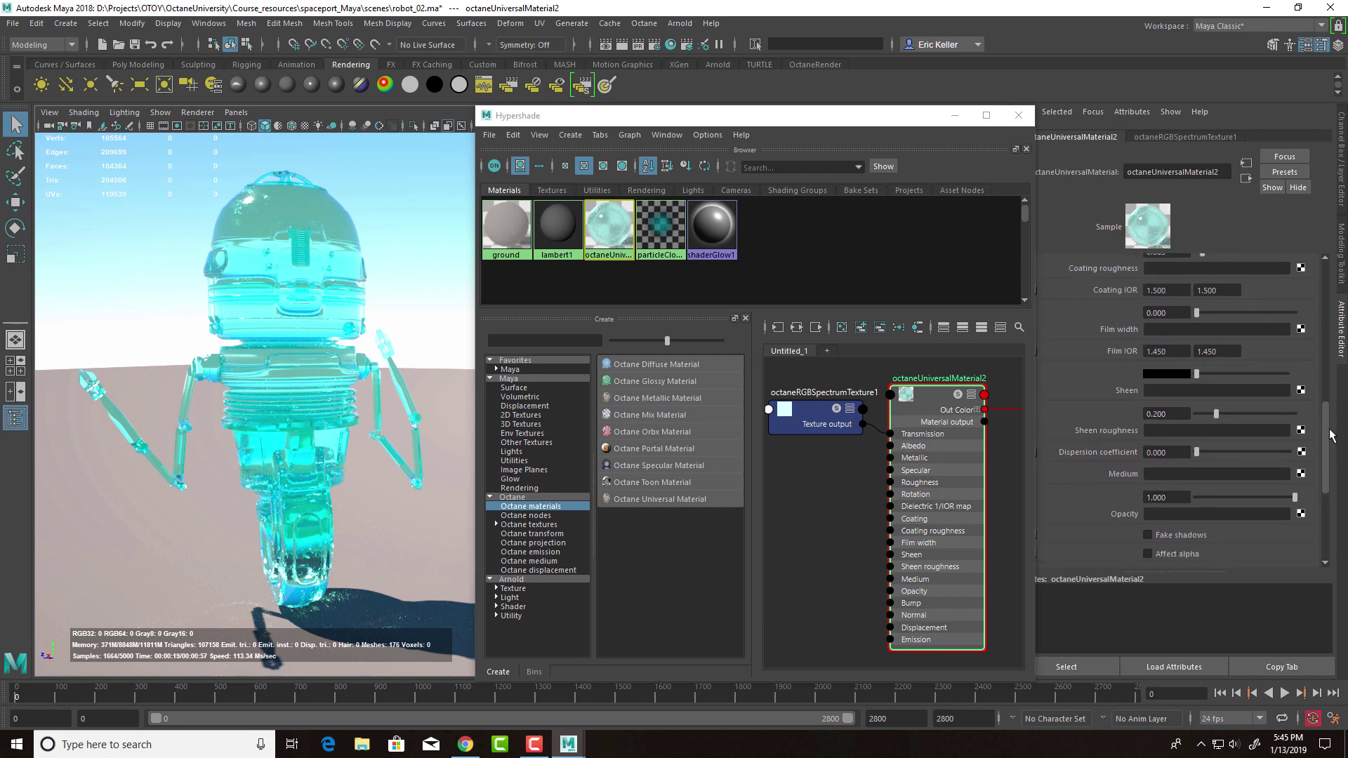
drag(1328, 439, 1332, 288)
right_click(1289, 282)
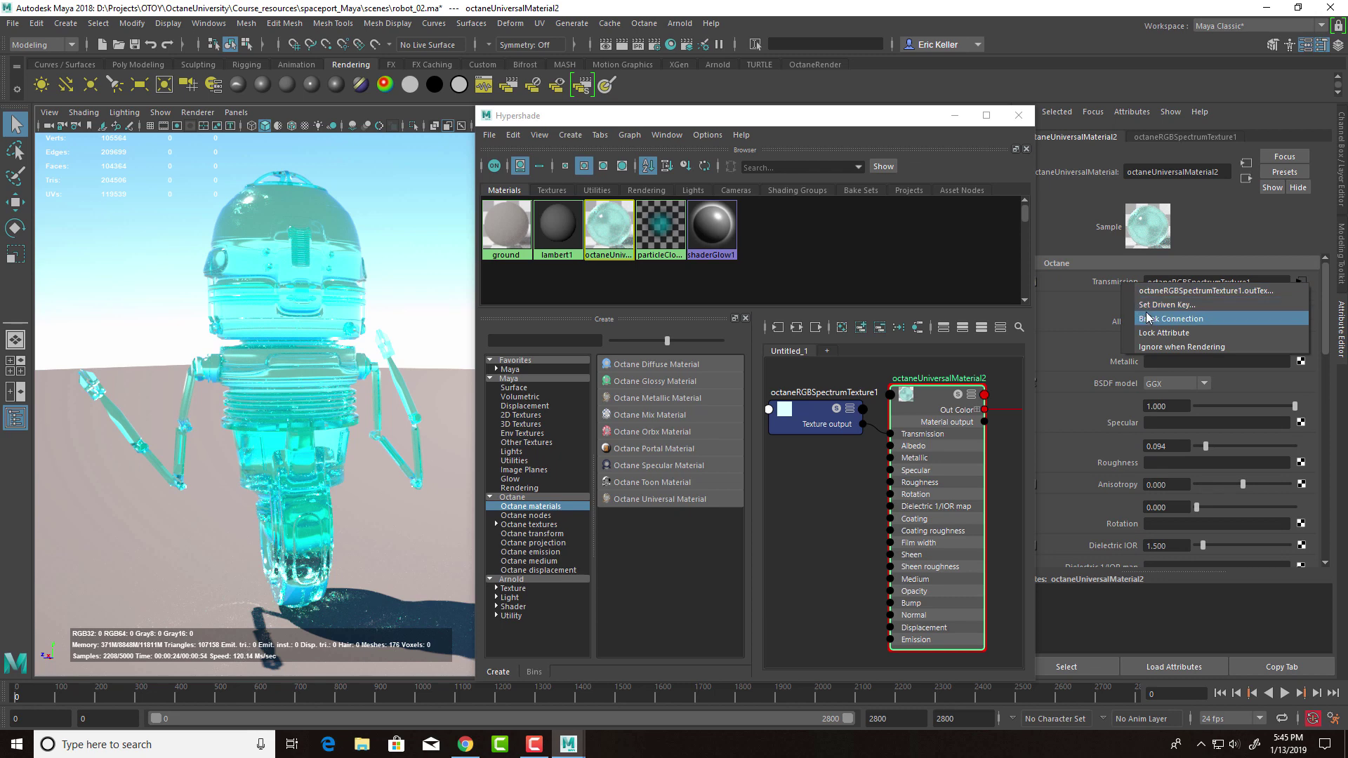
click(1236, 304)
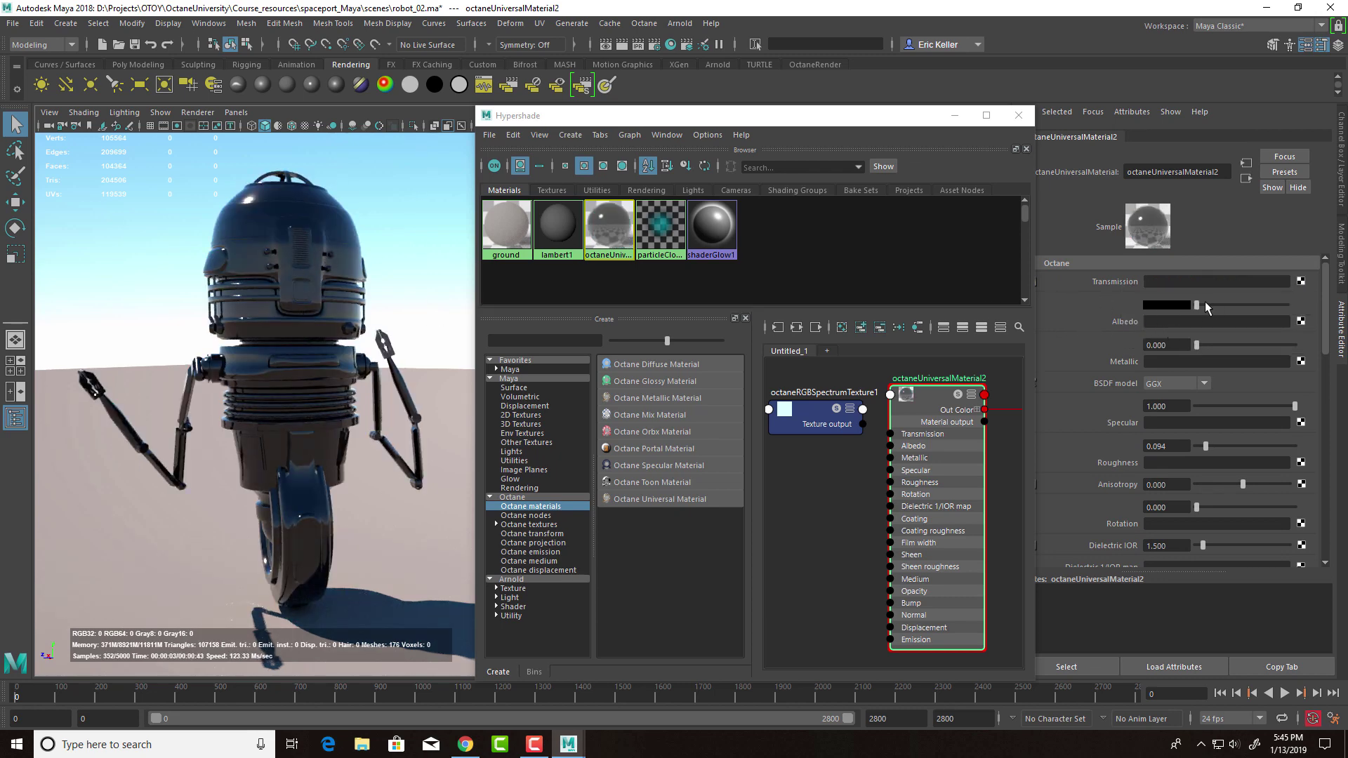
drag(1197, 305, 1262, 306)
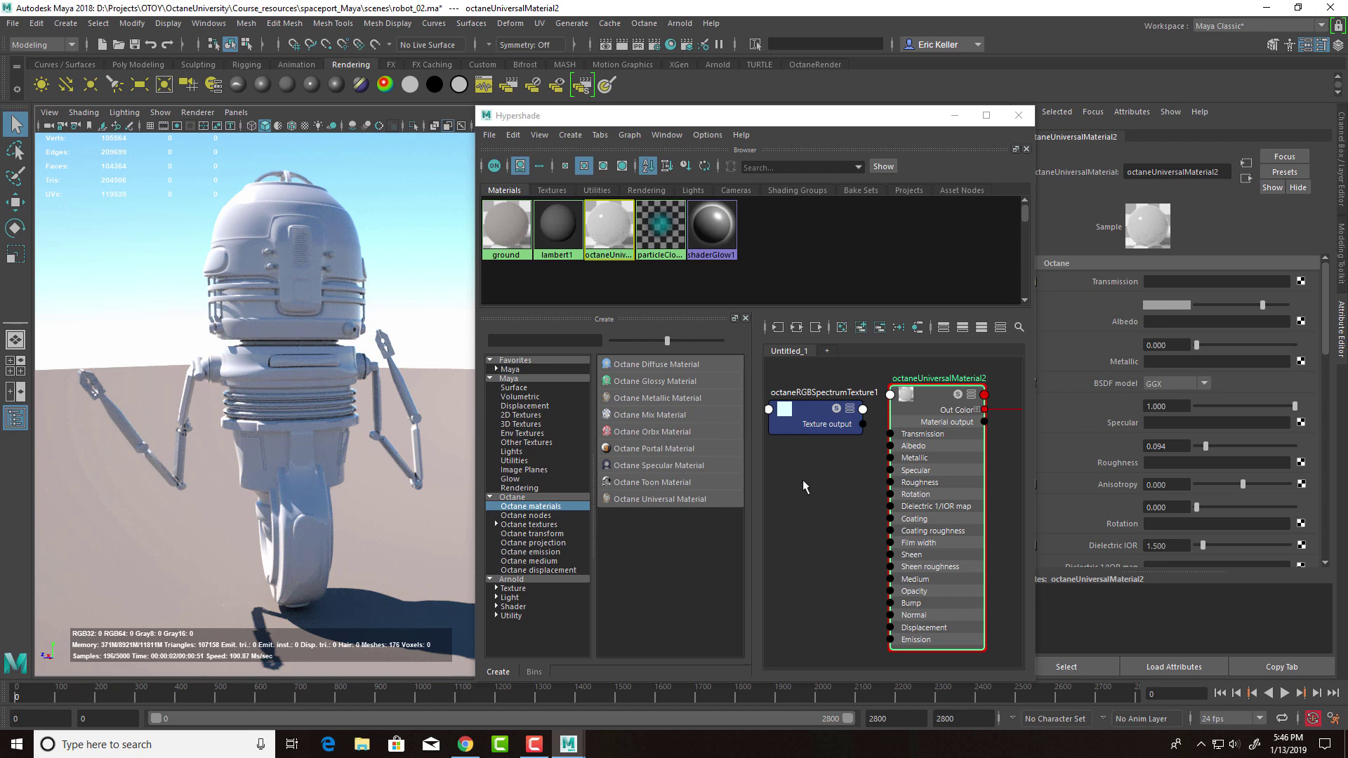
- Delete the disconnected RGB spectrum texture node and reposition the universal material node in the graph
alt+middle_drag(806, 487, 828, 550)
click(832, 477)
drag(832, 477, 832, 396)
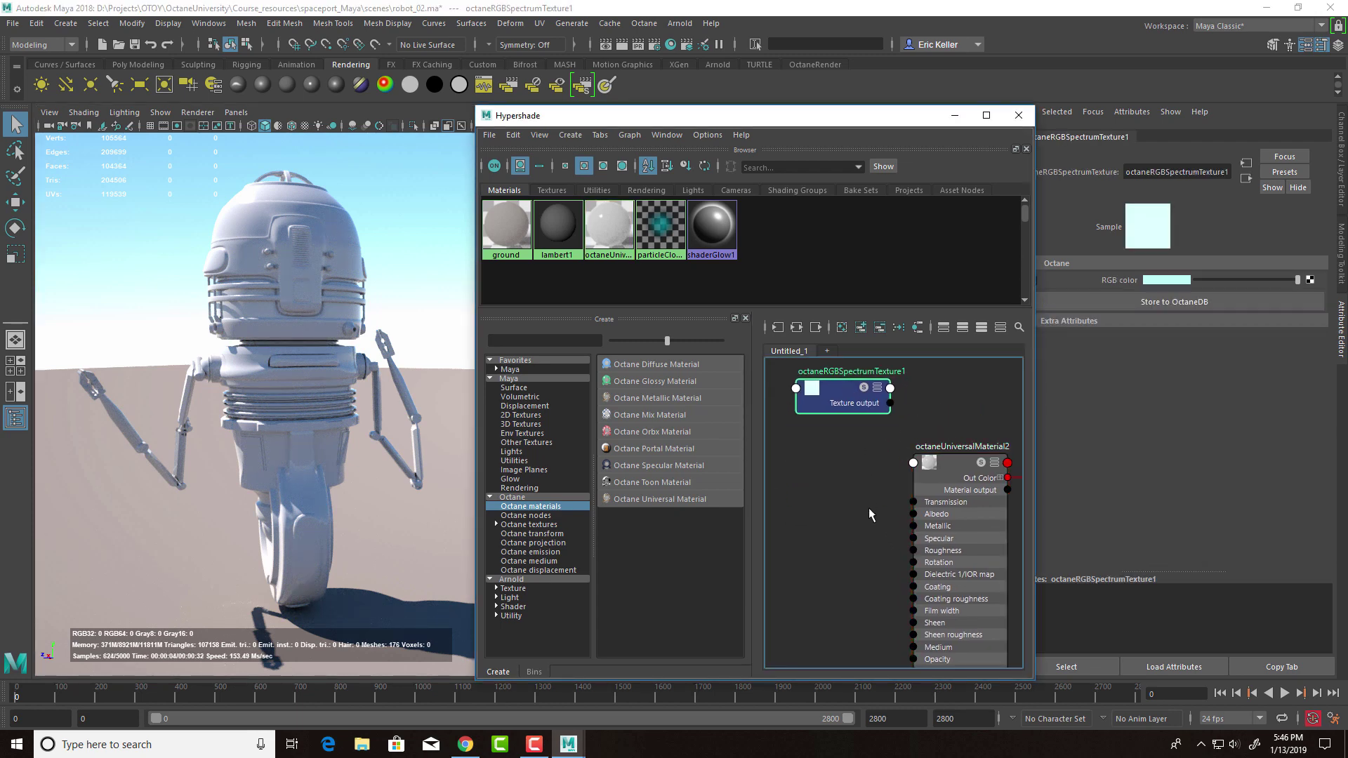
alt+middle_drag(865, 494, 804, 485)
drag(904, 408, 945, 399)
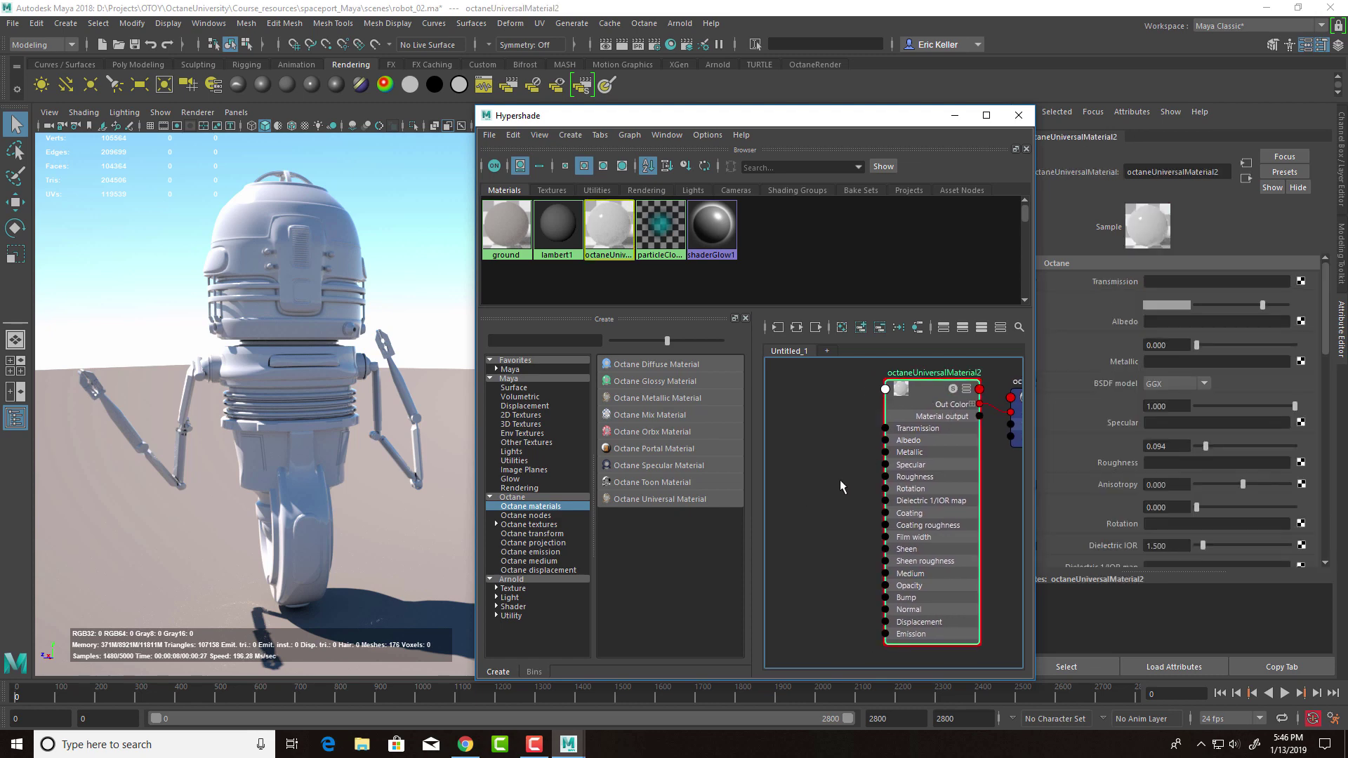
alt+middle_drag(842, 481, 852, 480)
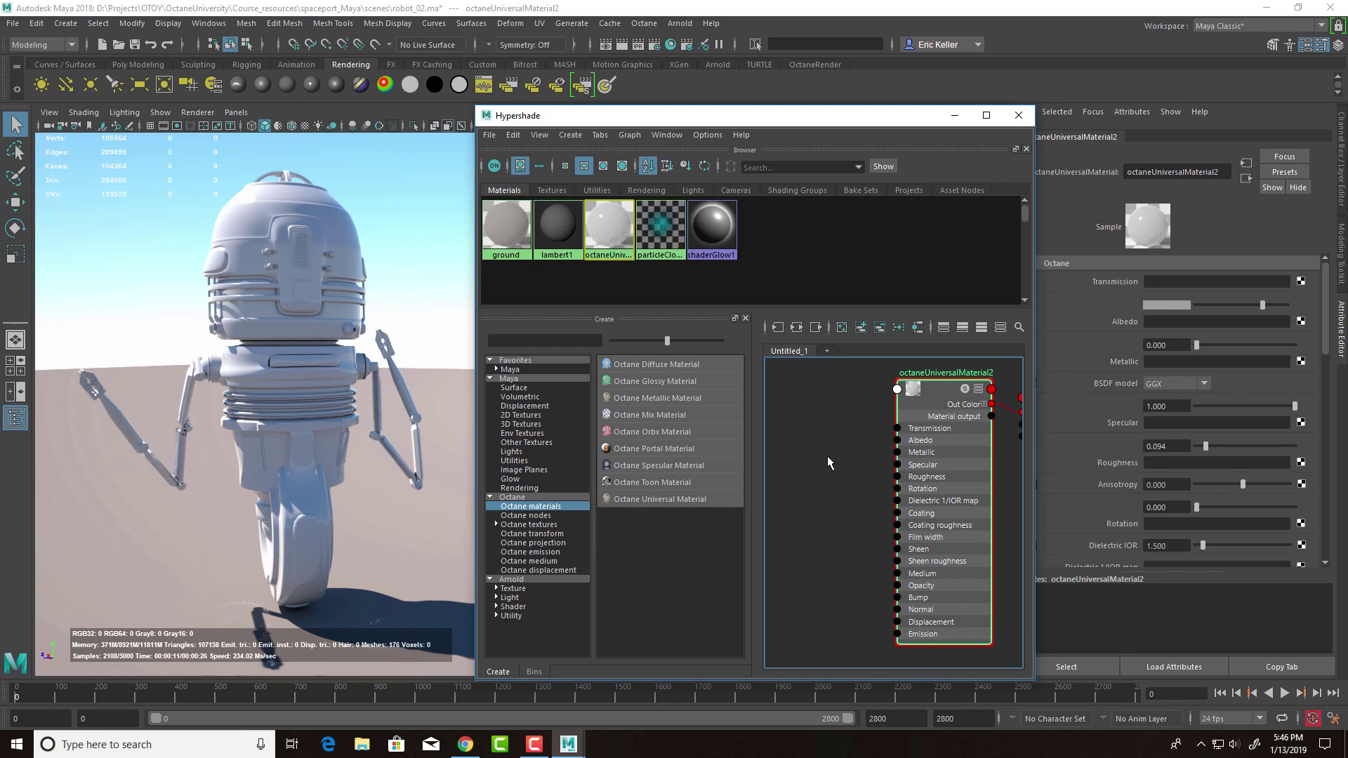
- Create an Octane Image Tiles Texture and connect its Texture output to the universal material's Albedo
click(496, 525)
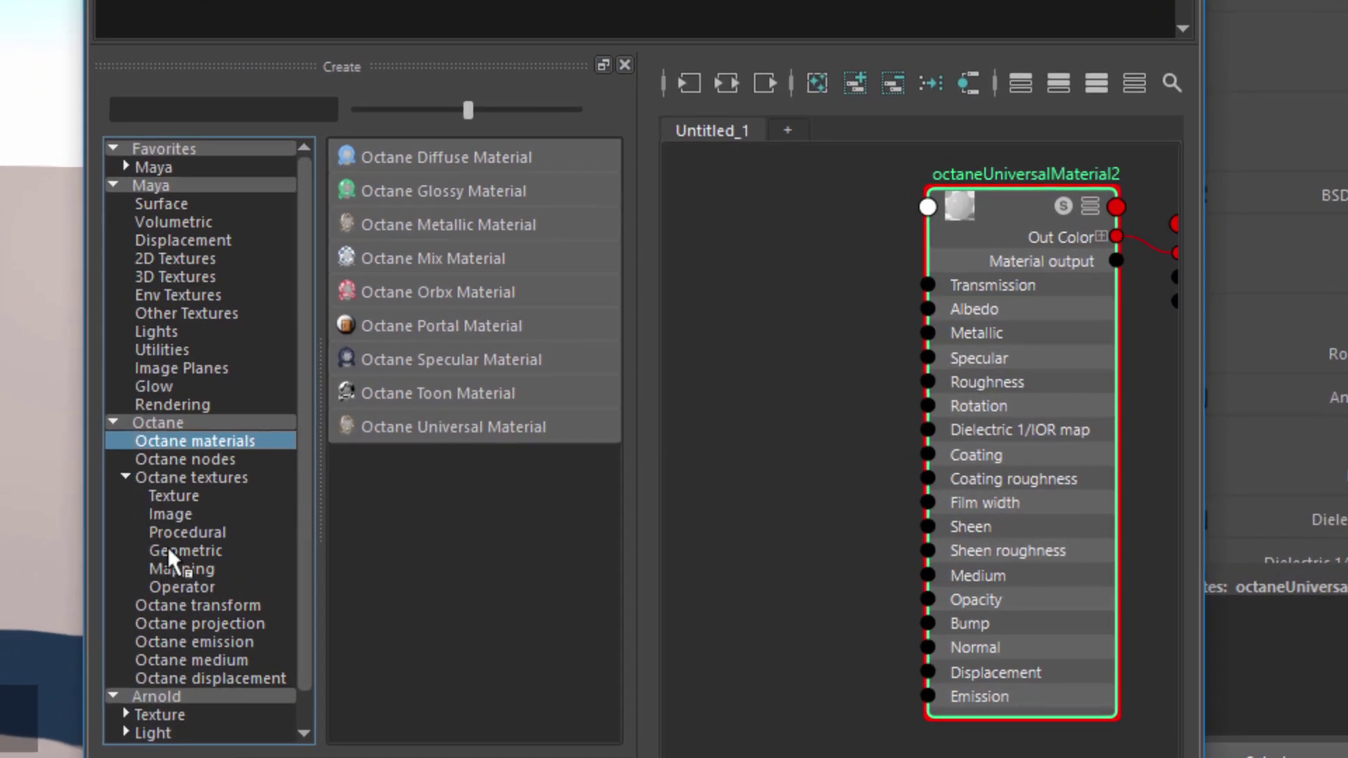
click(519, 545)
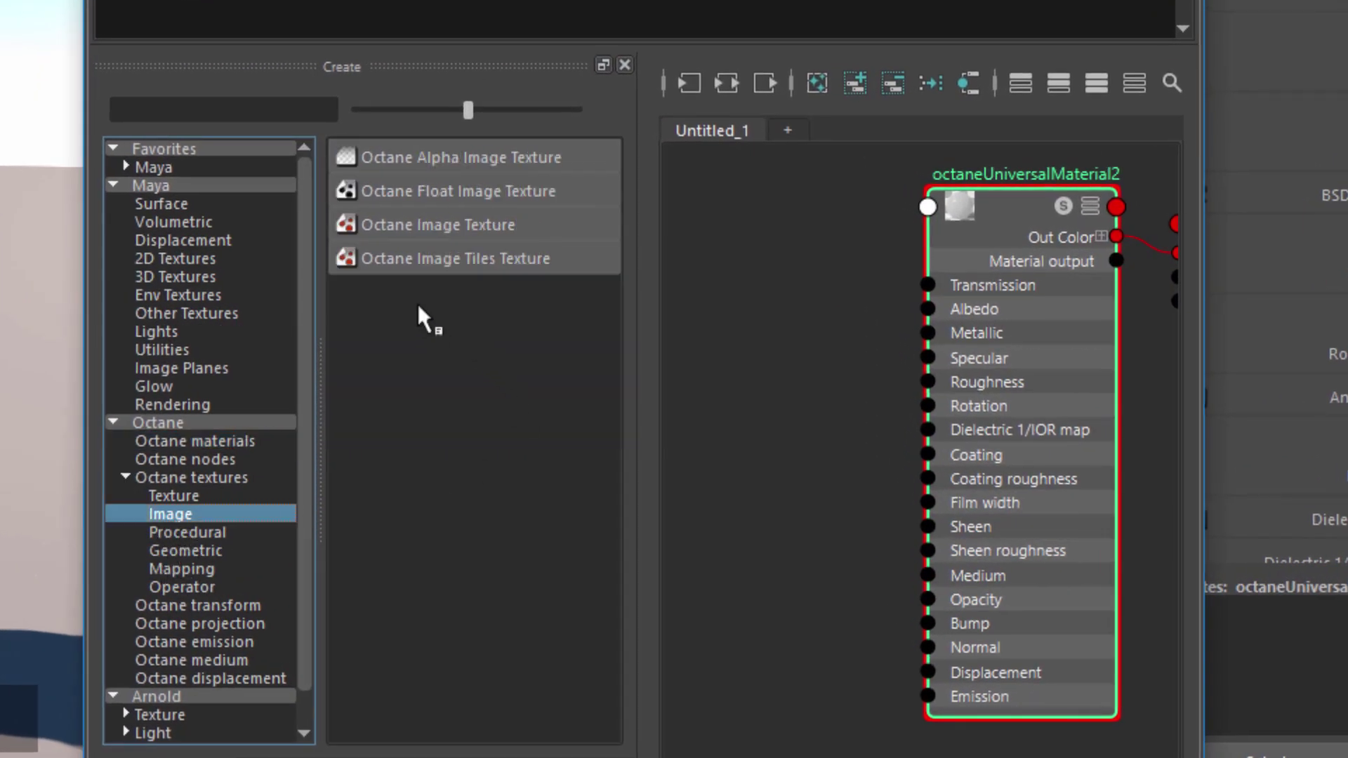
click(491, 261)
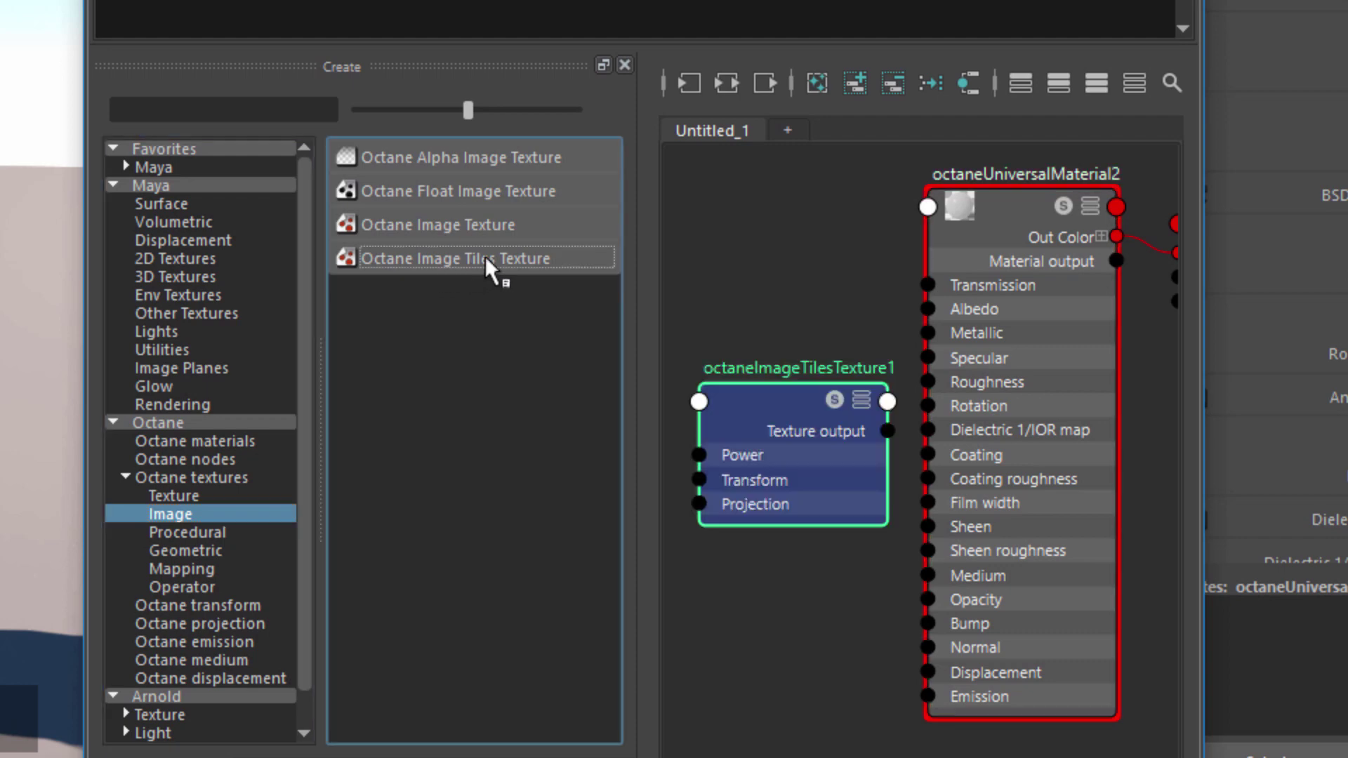
drag(804, 392, 794, 214)
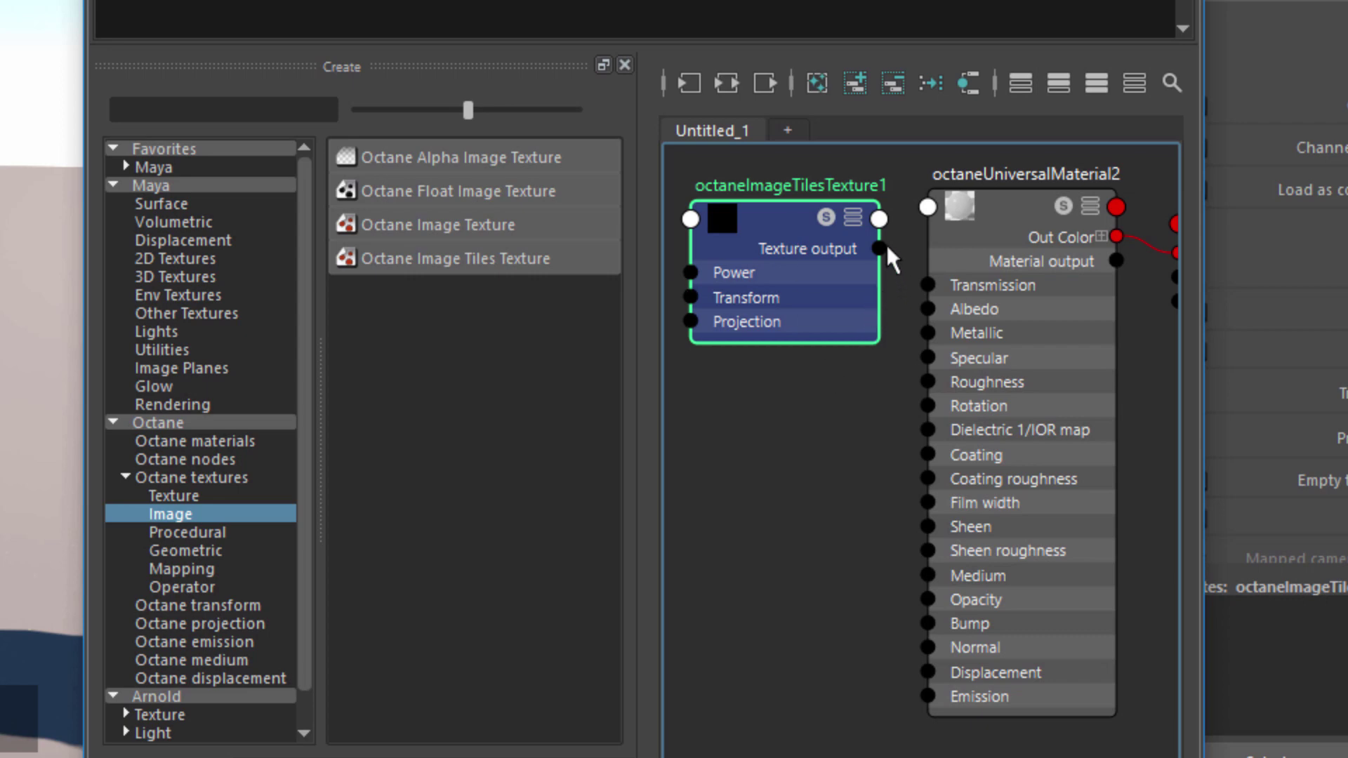
drag(880, 249, 928, 309)
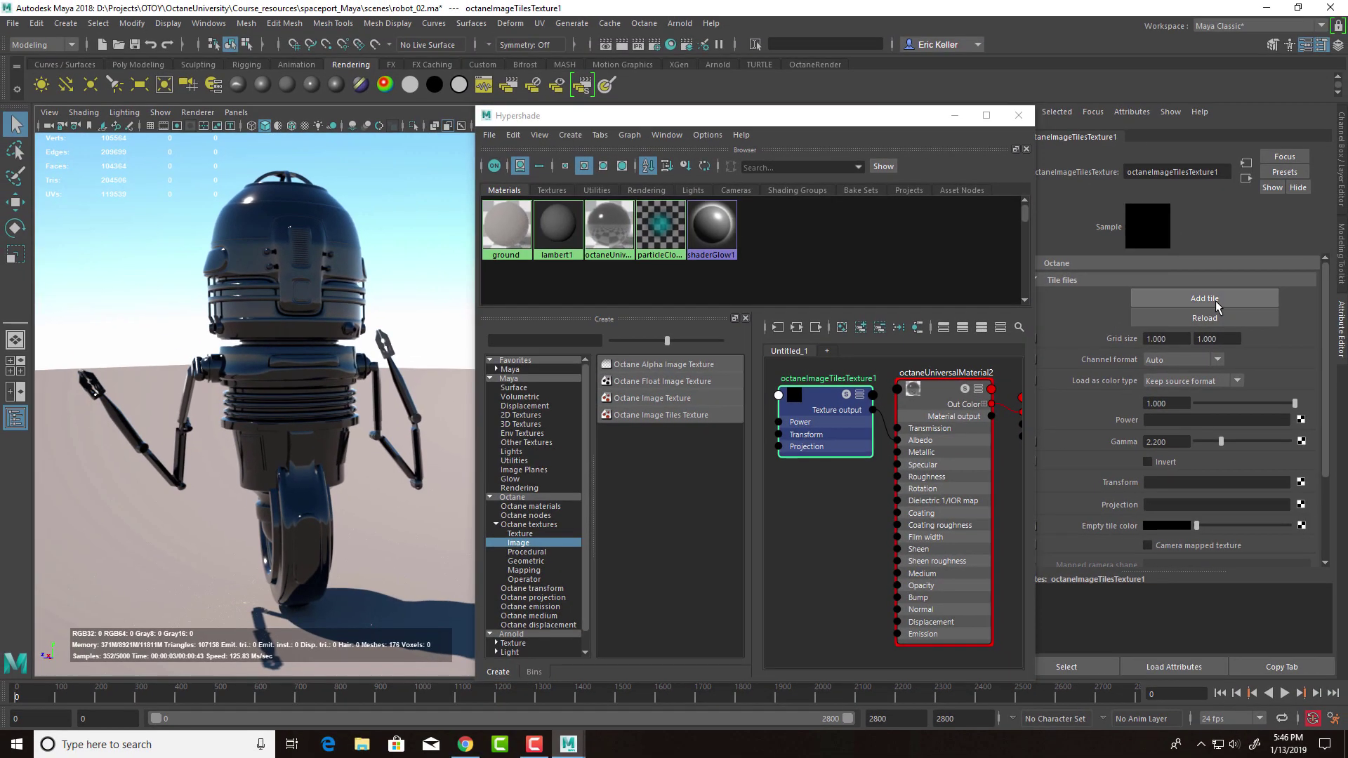
- Add three empty tile file slots to the image tiles texture feeding the Albedo
click(1215, 300)
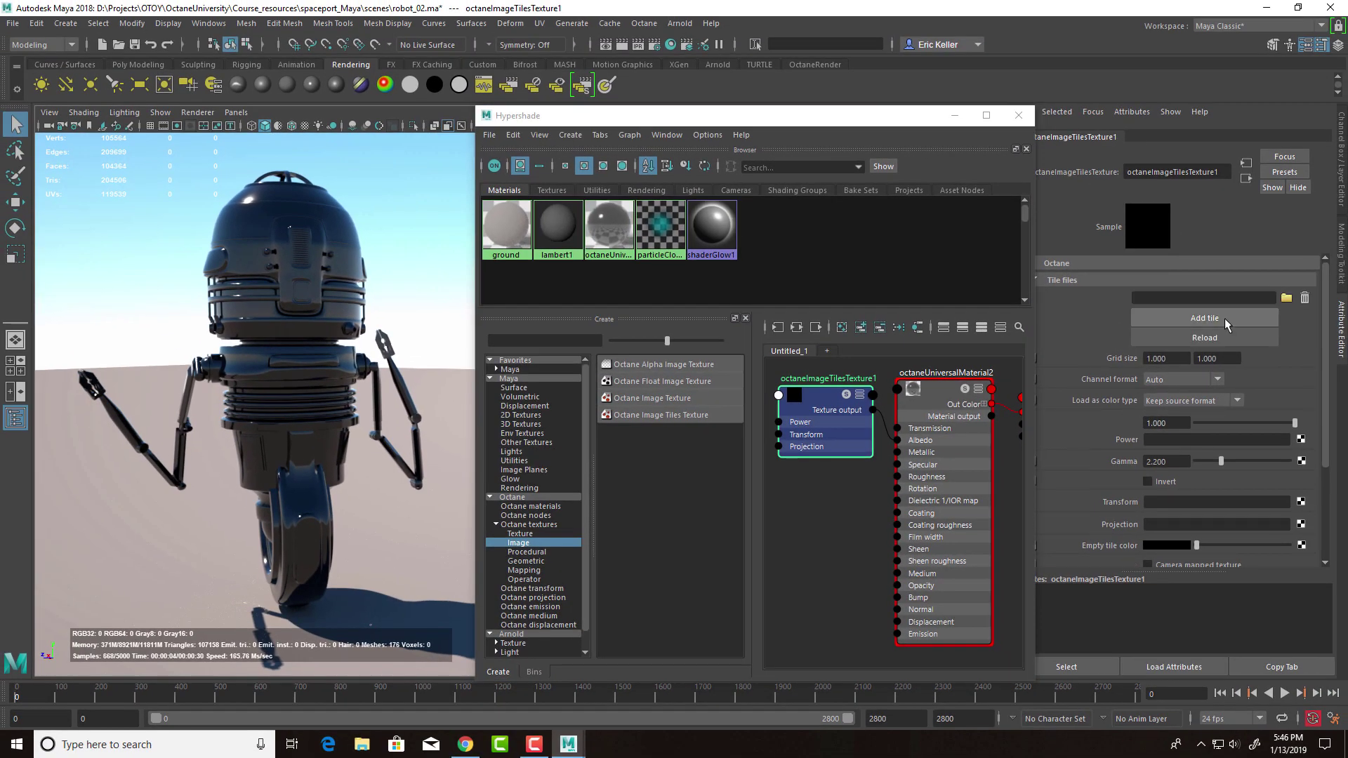
click(1225, 318)
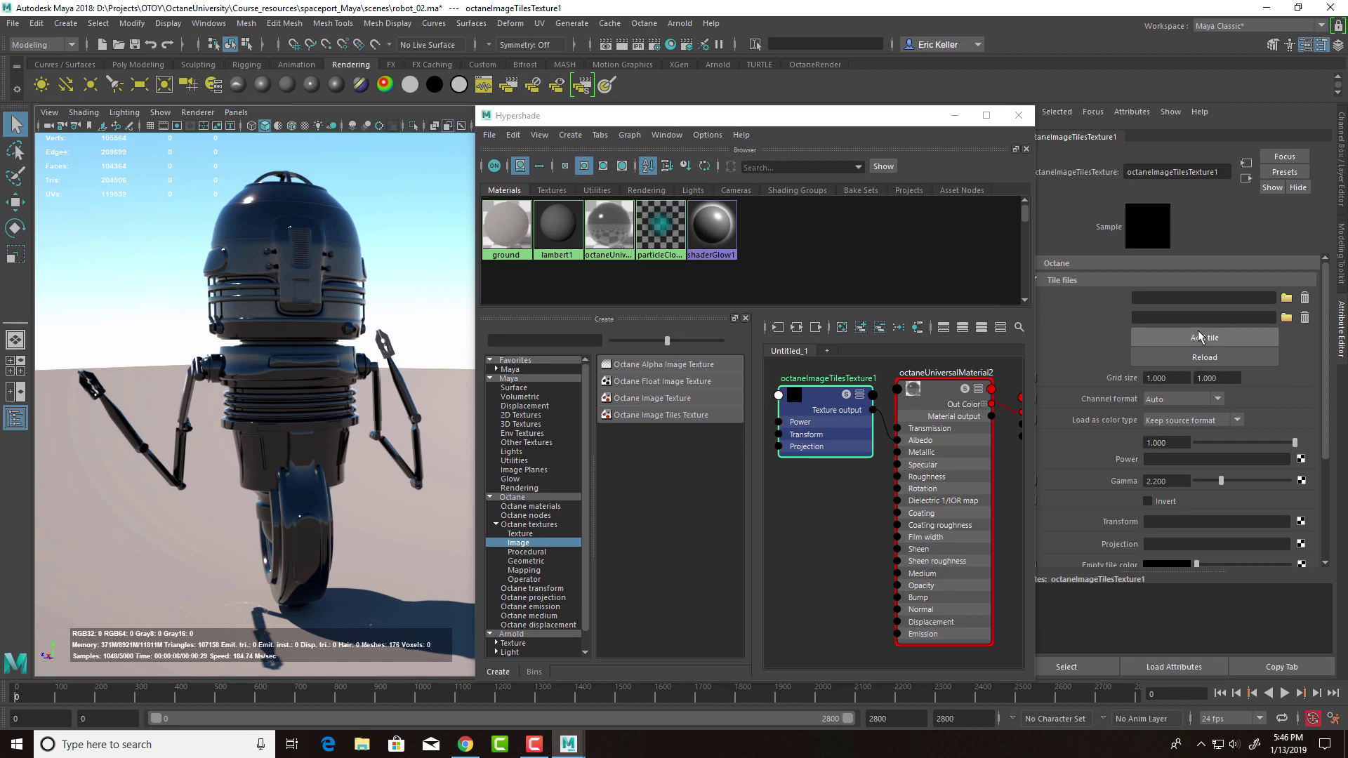
click(1200, 339)
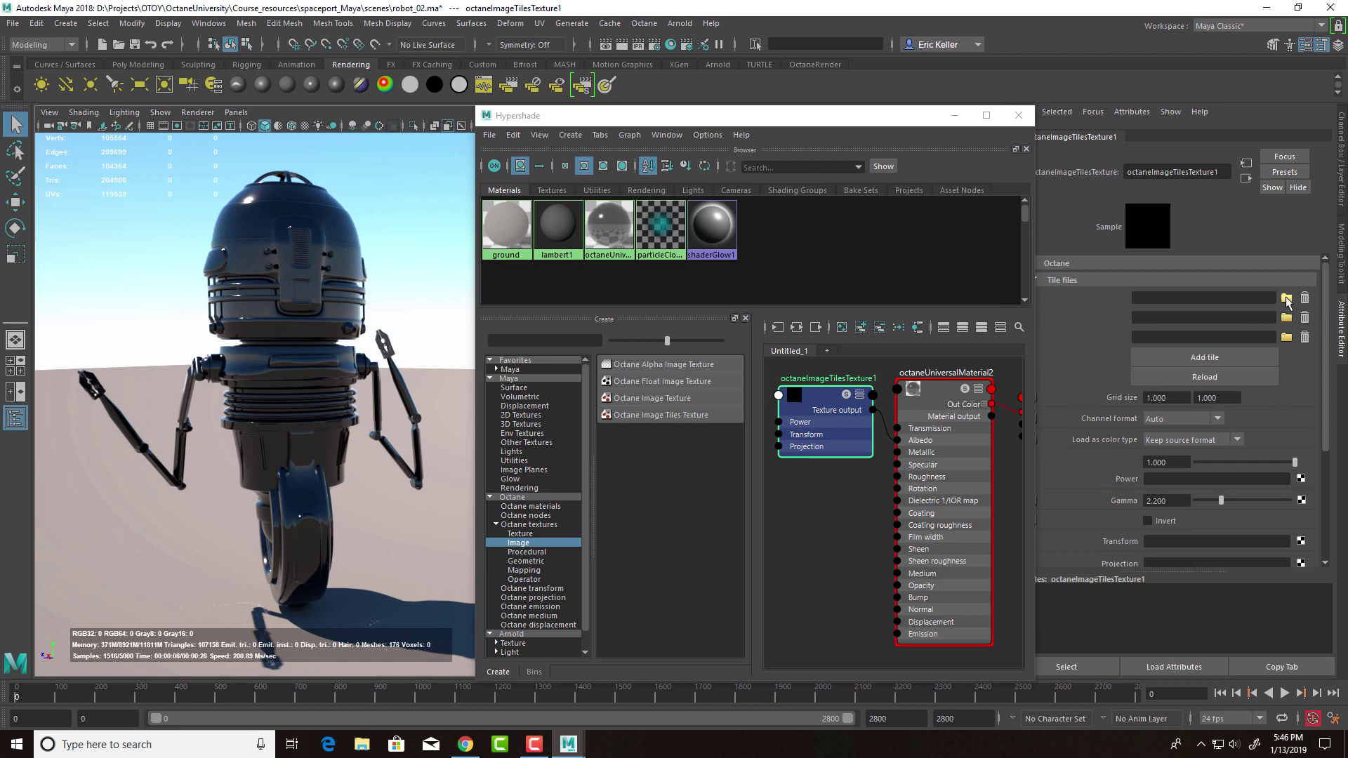
- Load barBot_02_BaseColor.1001.png, barBot_02_BaseColor.1002.png and barBot_02_BaseColor.1003.png into the three tile slots in order
click(1287, 300)
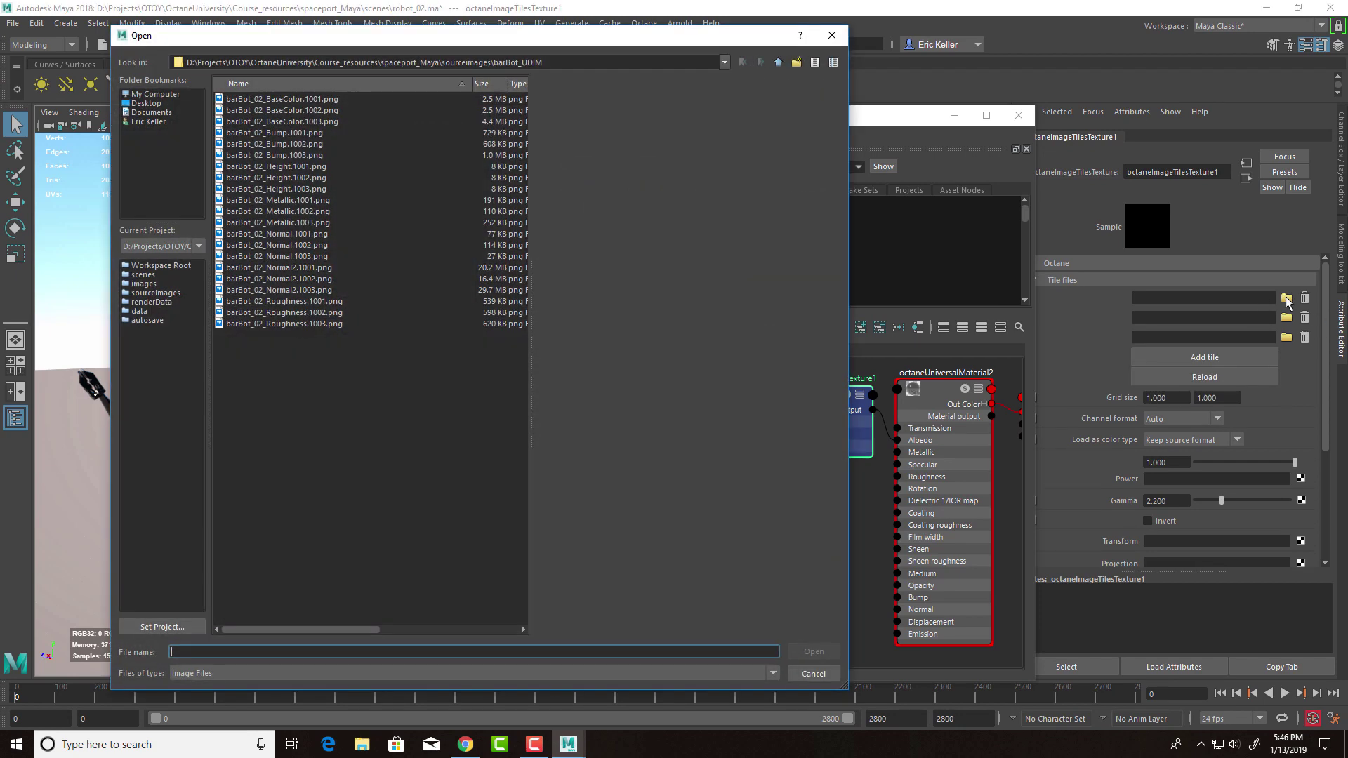
click(314, 100)
click(814, 652)
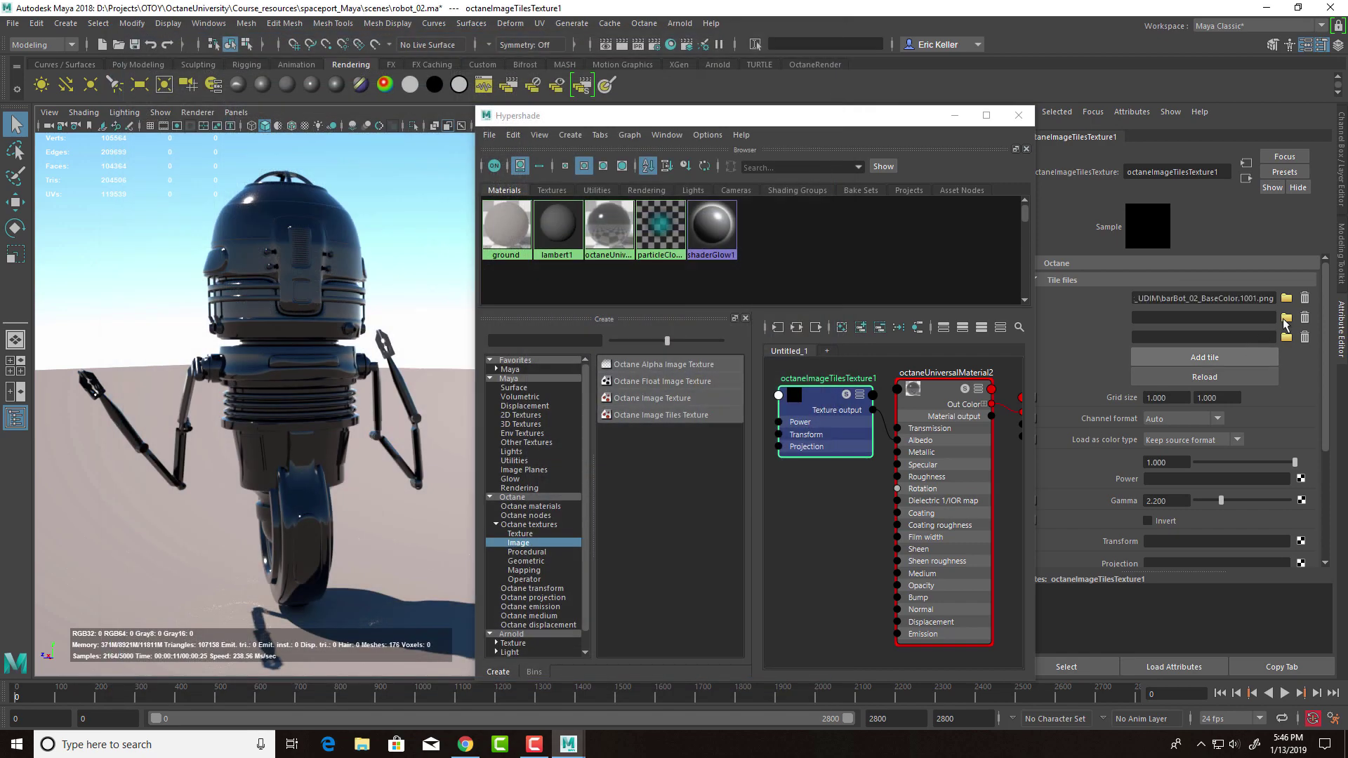
click(1286, 318)
click(315, 112)
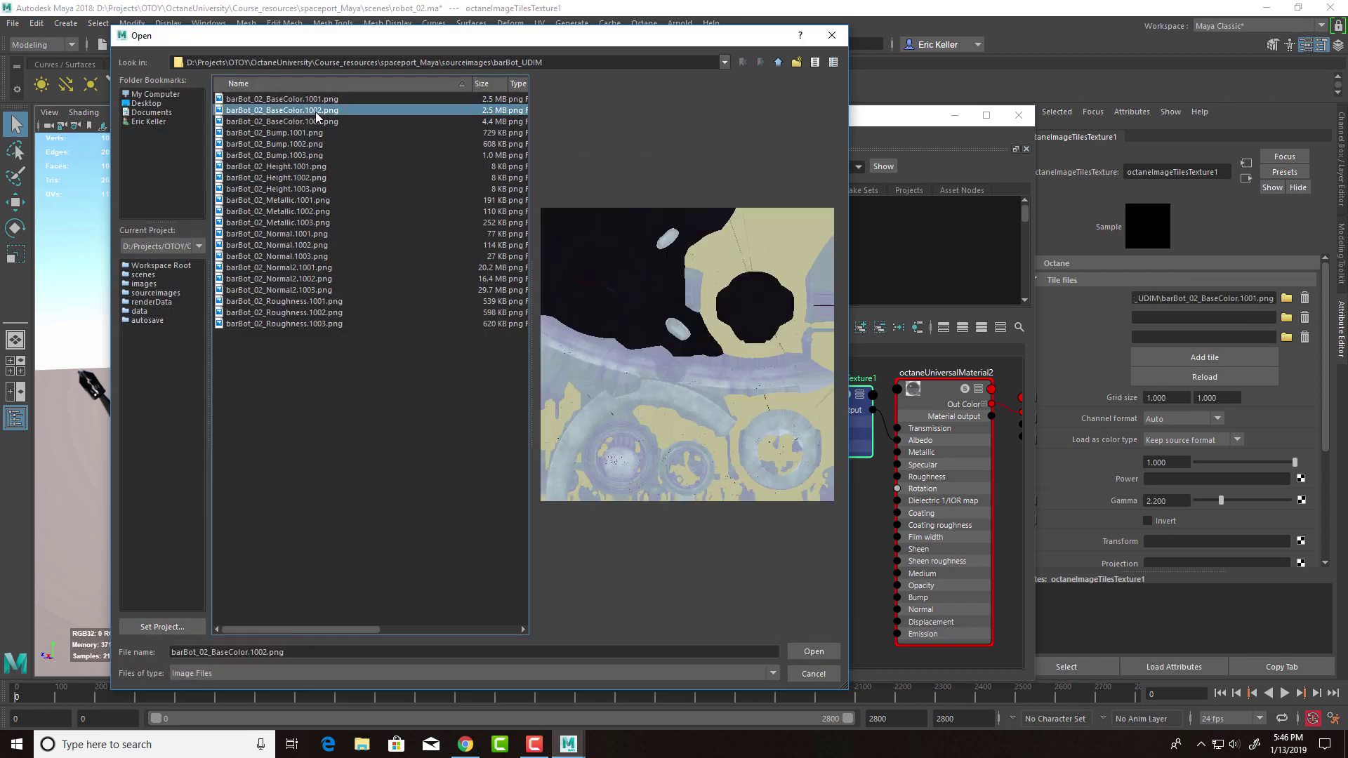
click(813, 651)
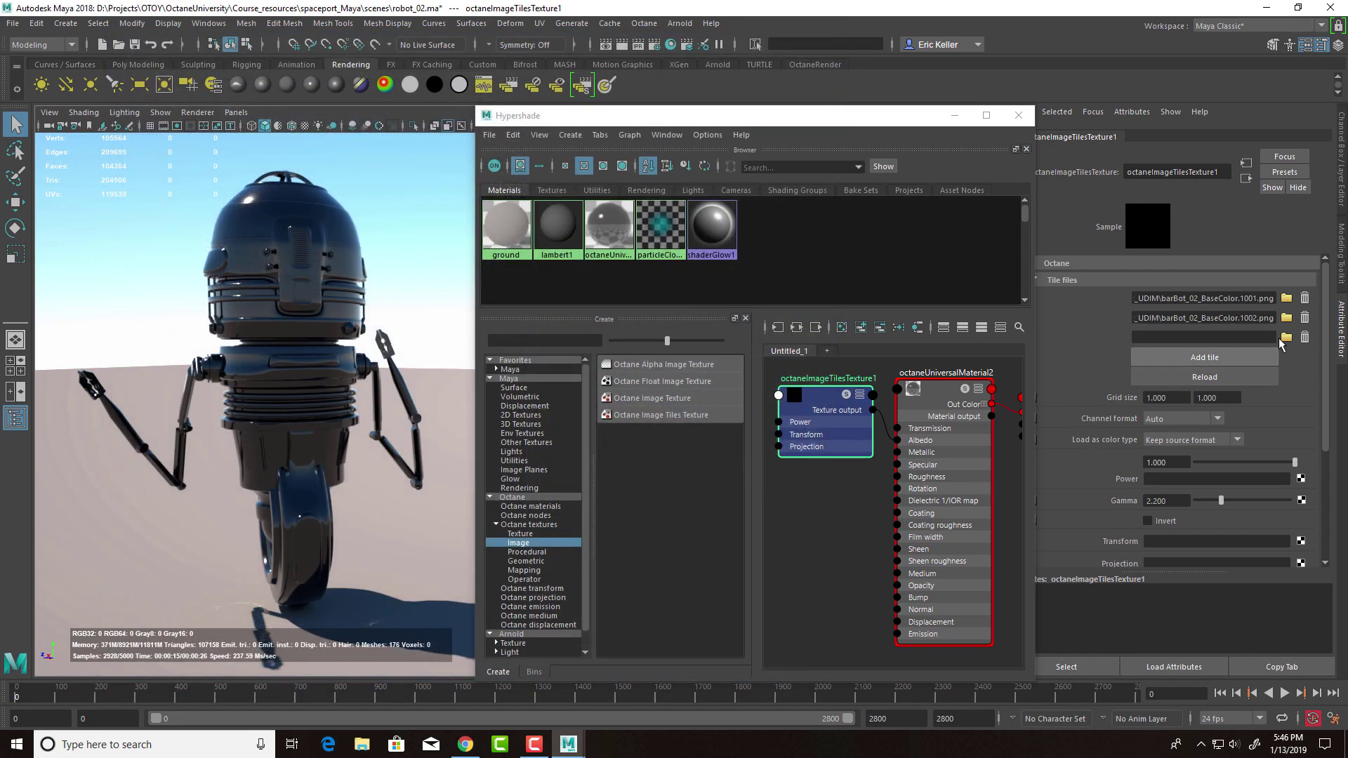
click(1286, 337)
click(306, 122)
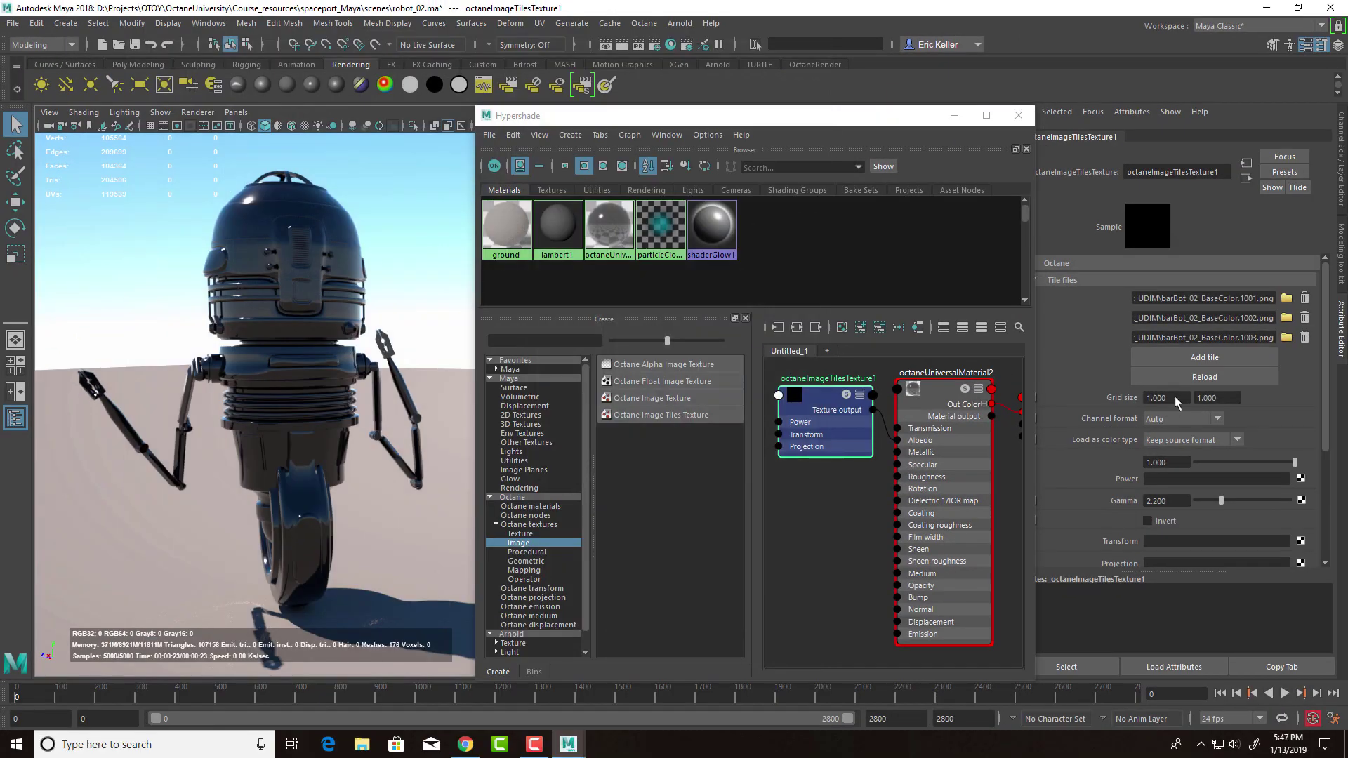
- Set the base color texture's first Grid size value to 3 and reload its tiles
click(1181, 394)
text(3)
key(Return)
click(1194, 378)
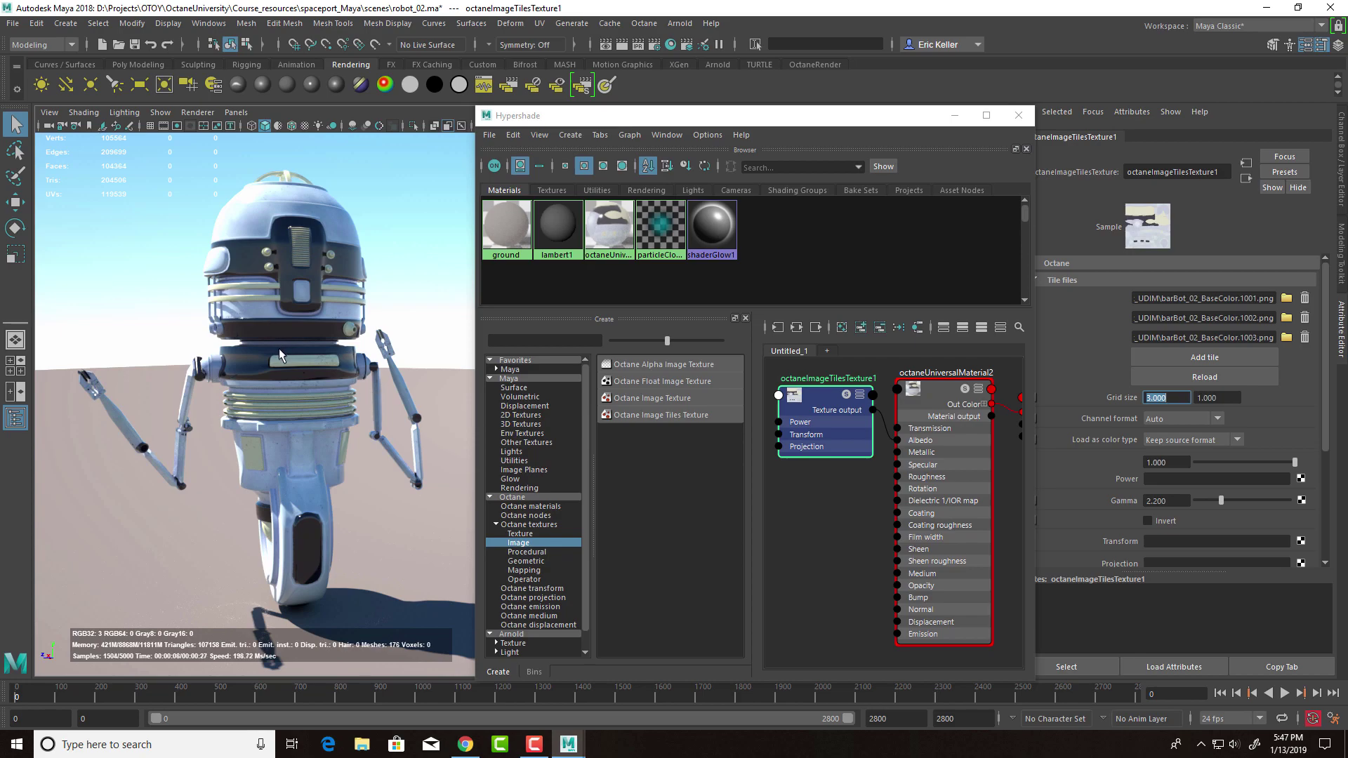
- Examine the base color textures on the robot up close and from several angles in the rendered viewport
alt+drag(279, 348, 215, 288)
scroll(215, 287, up, 5)
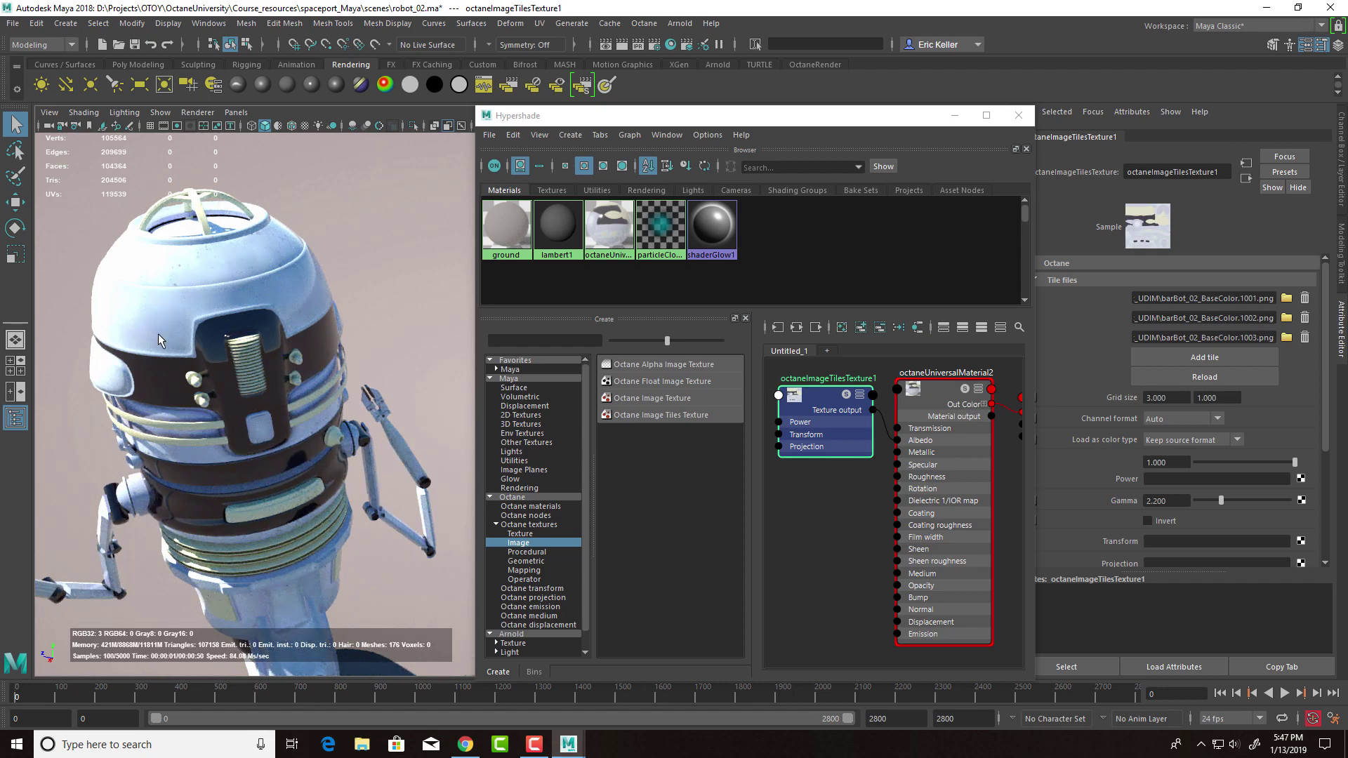
alt+drag(158, 334, 217, 277)
alt+drag(185, 347, 209, 380)
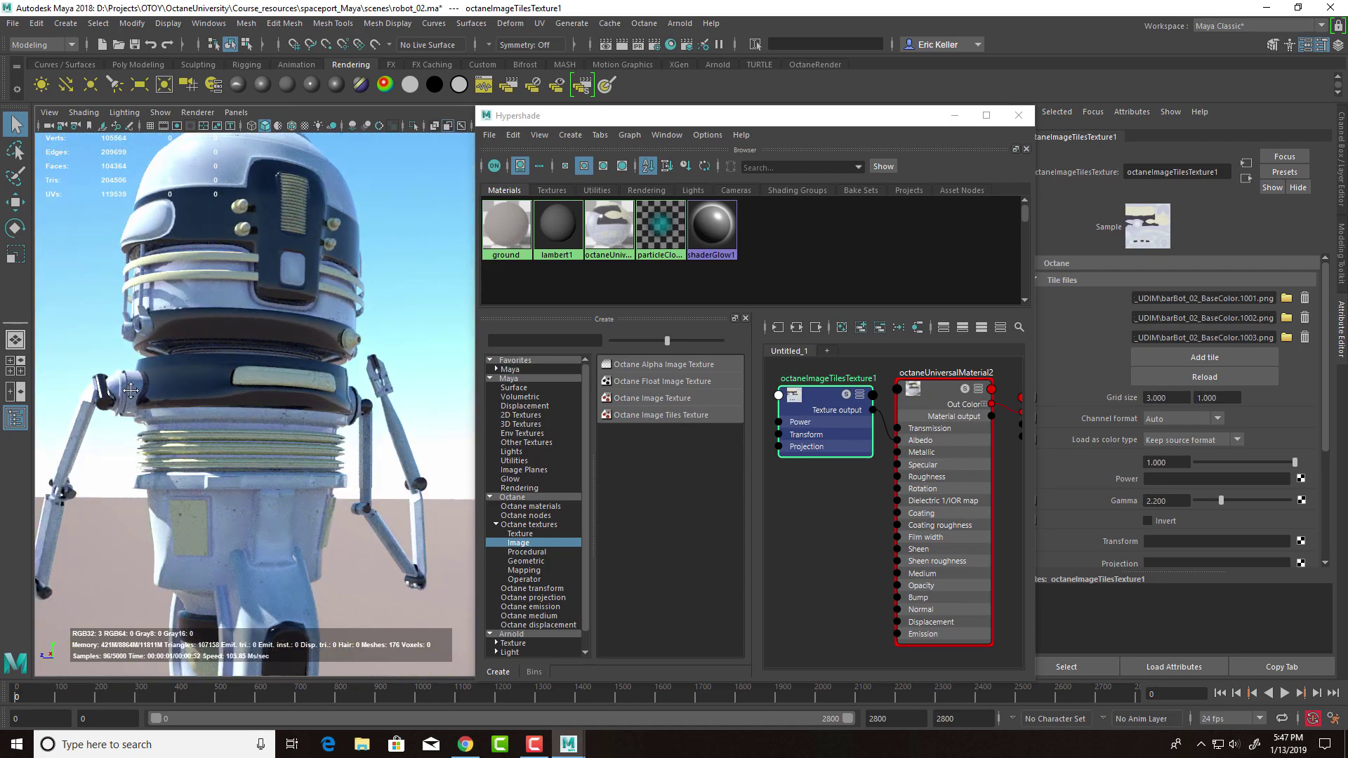
alt+middle_drag(134, 403, 223, 434)
alt+drag(223, 434, 227, 316)
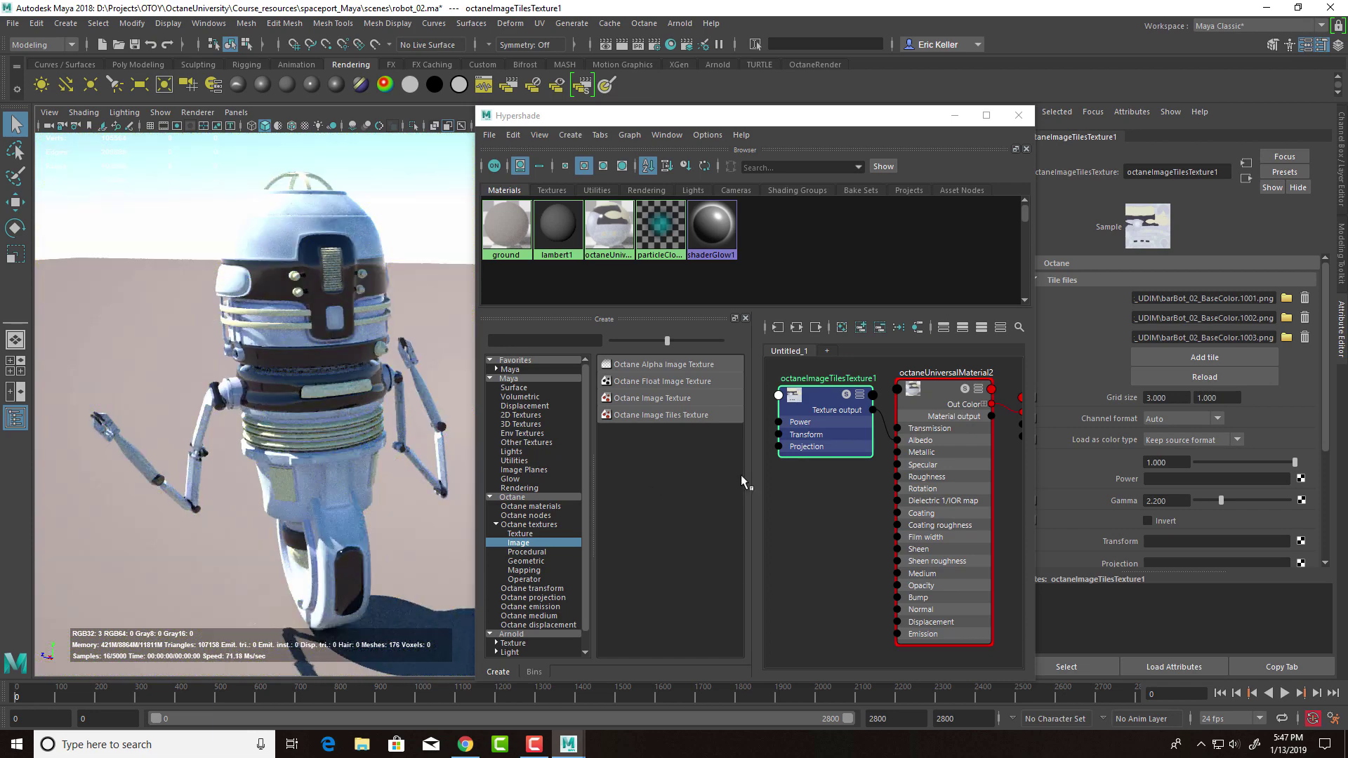
- Create a second Octane Image Tiles Texture and place its node below the first, beside the universal material
drag(918, 430, 926, 450)
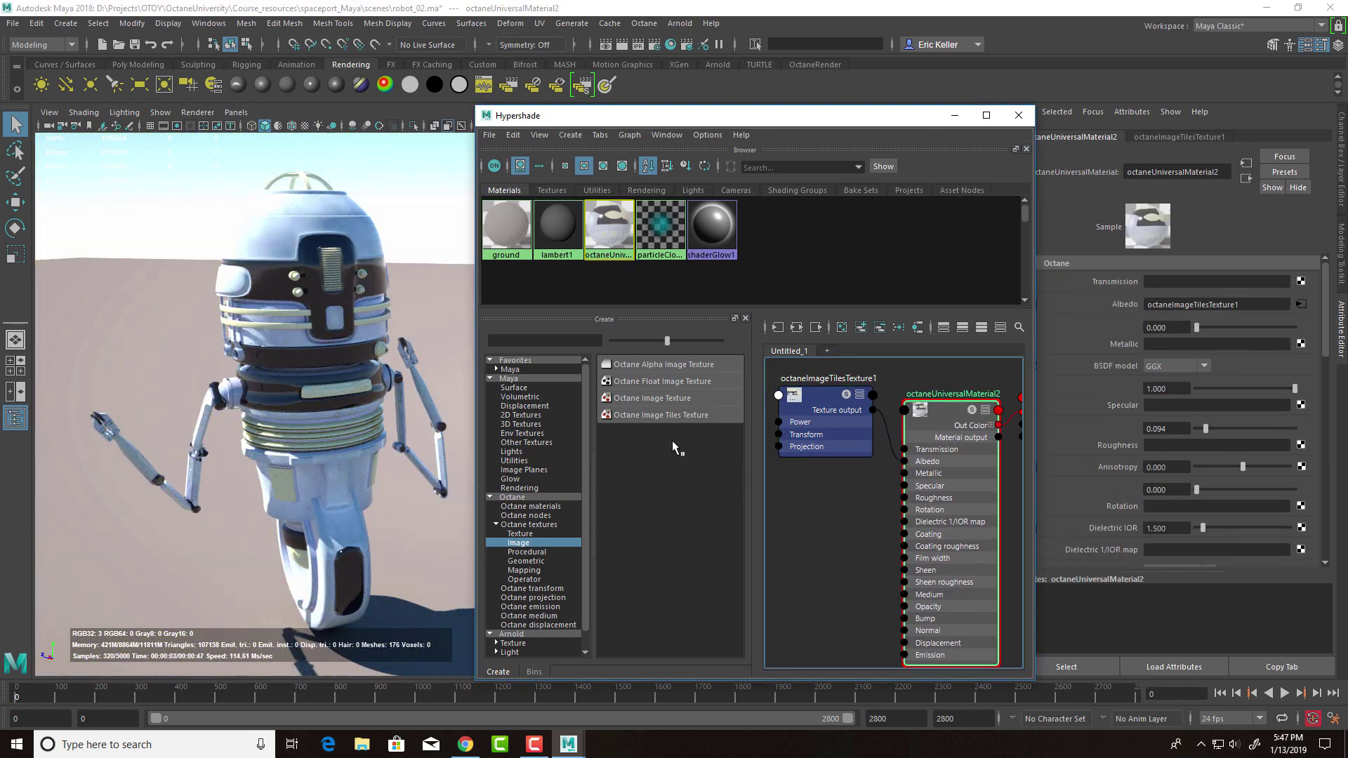
click(681, 414)
drag(819, 554, 815, 490)
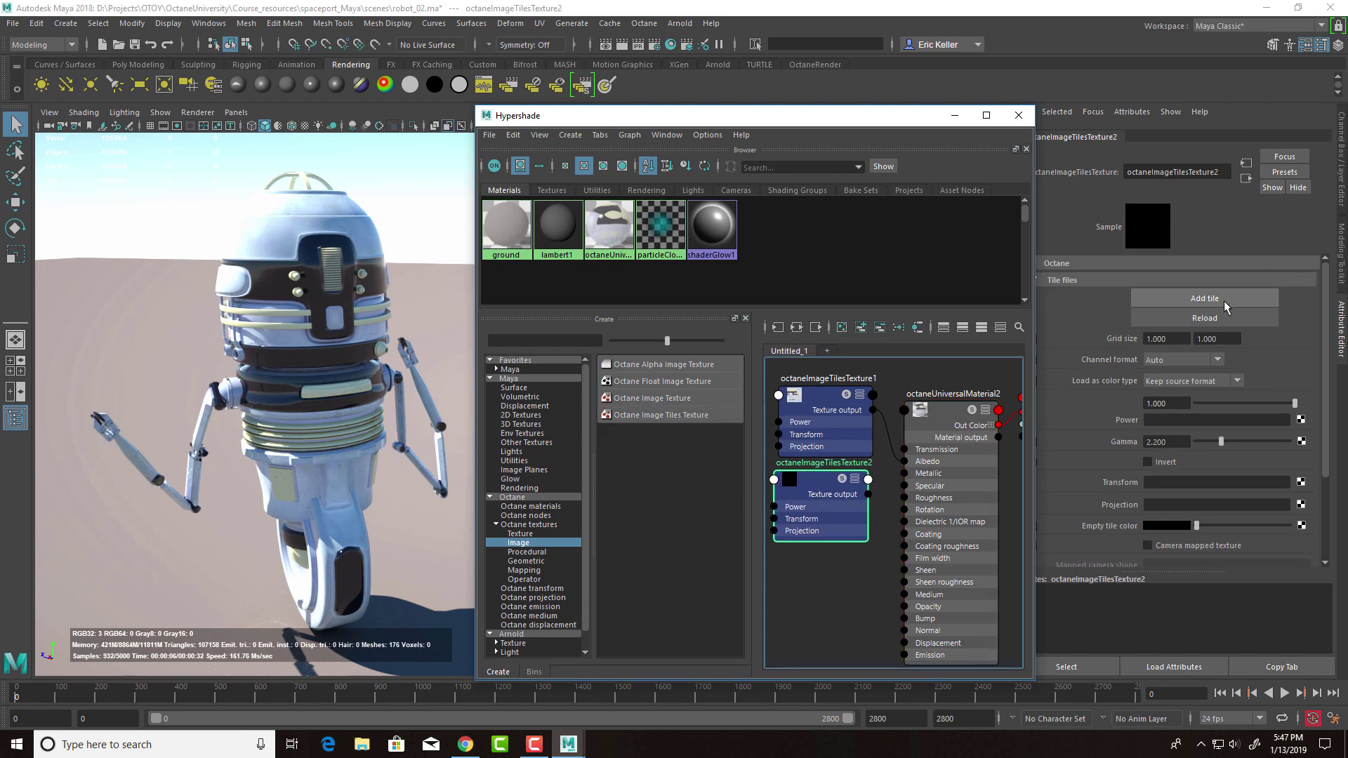
drag(665, 408, 710, 410)
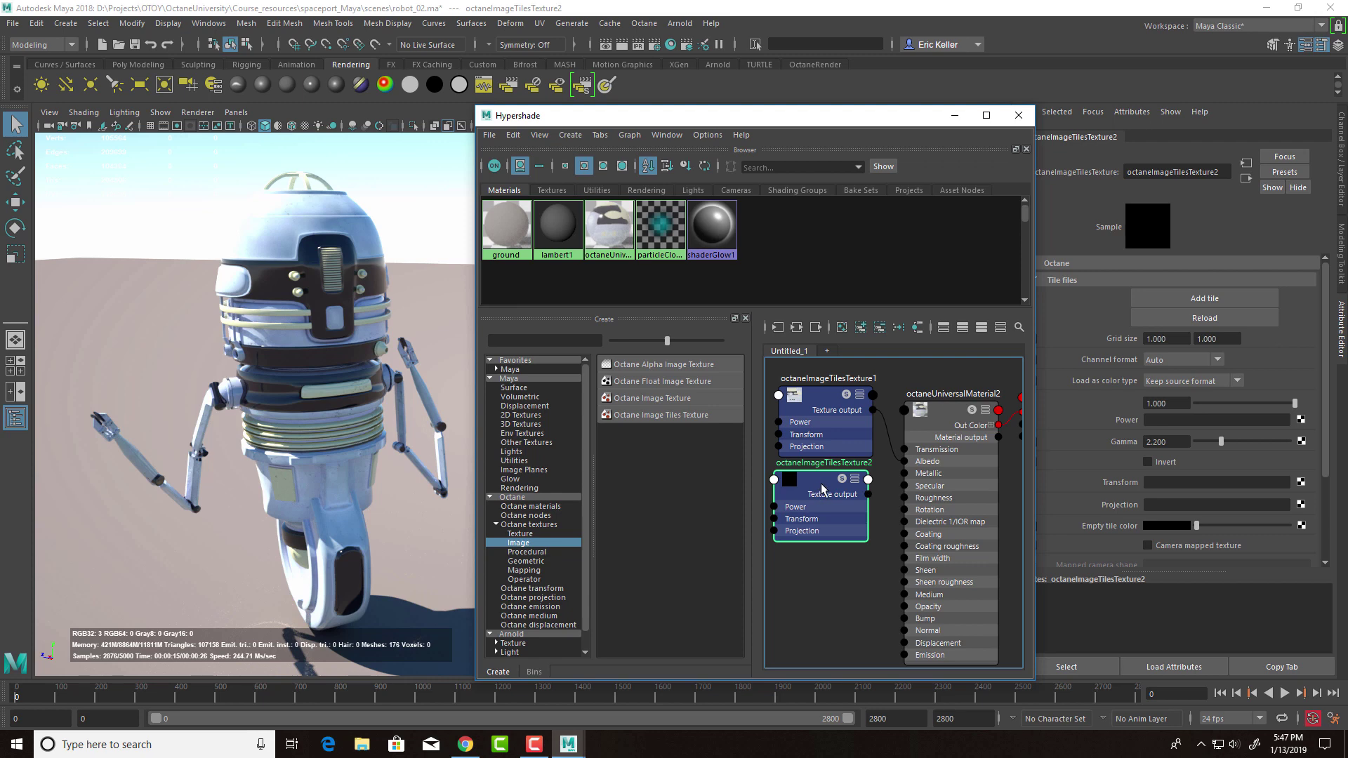
- Add three empty tile file slots to the second image tiles texture
click(1187, 298)
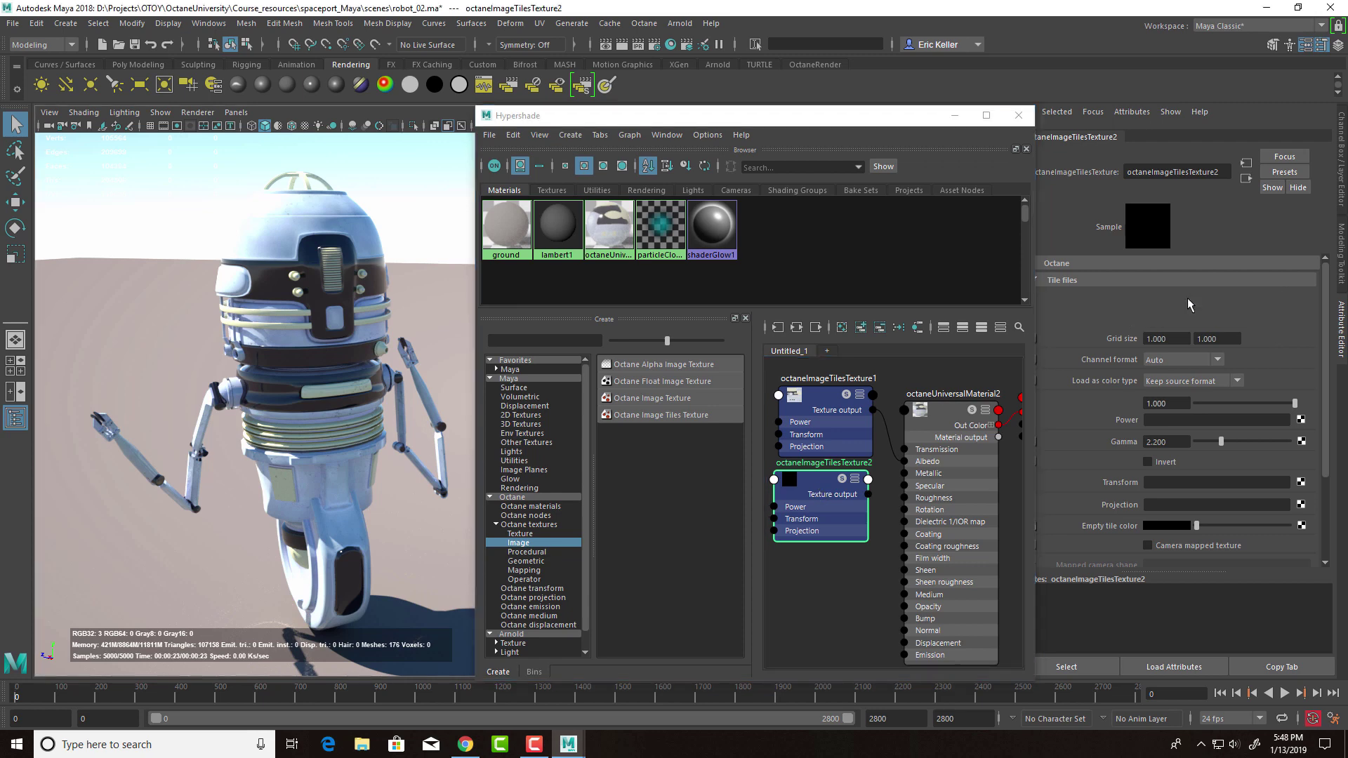
click(1196, 320)
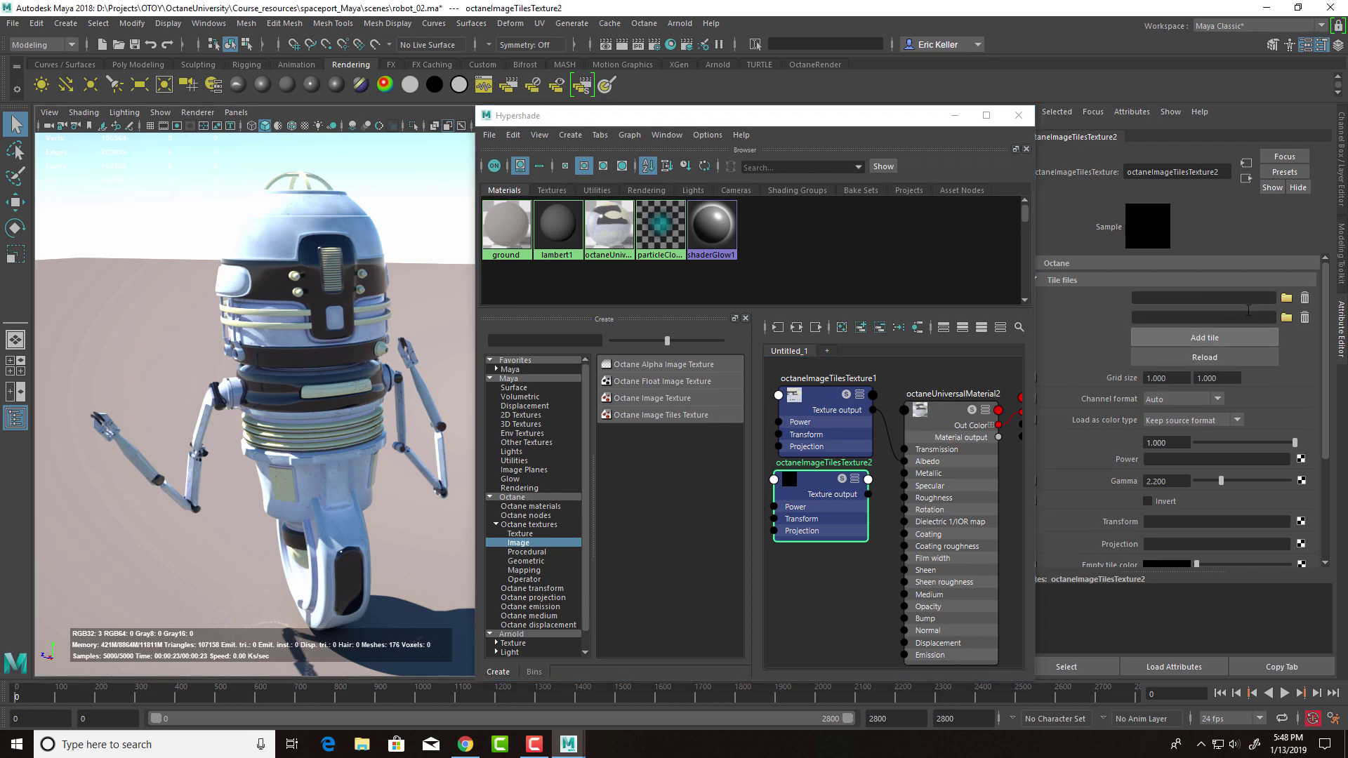
click(1199, 339)
- Load barBot_02_Metallic.1001.png, barBot_02_Metallic.1002.png and barBot_02_Metallic.1003.png into the second texture's tile slots in order
click(1288, 299)
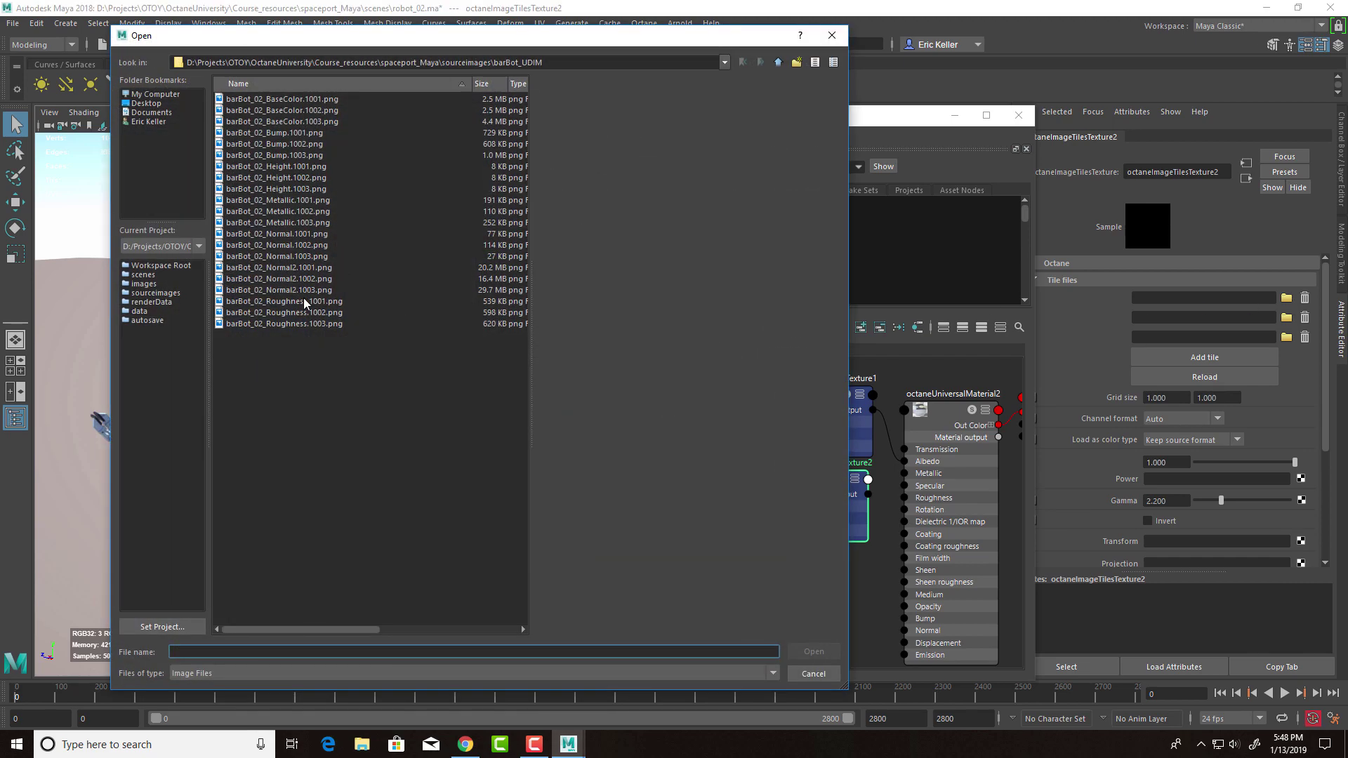
click(311, 201)
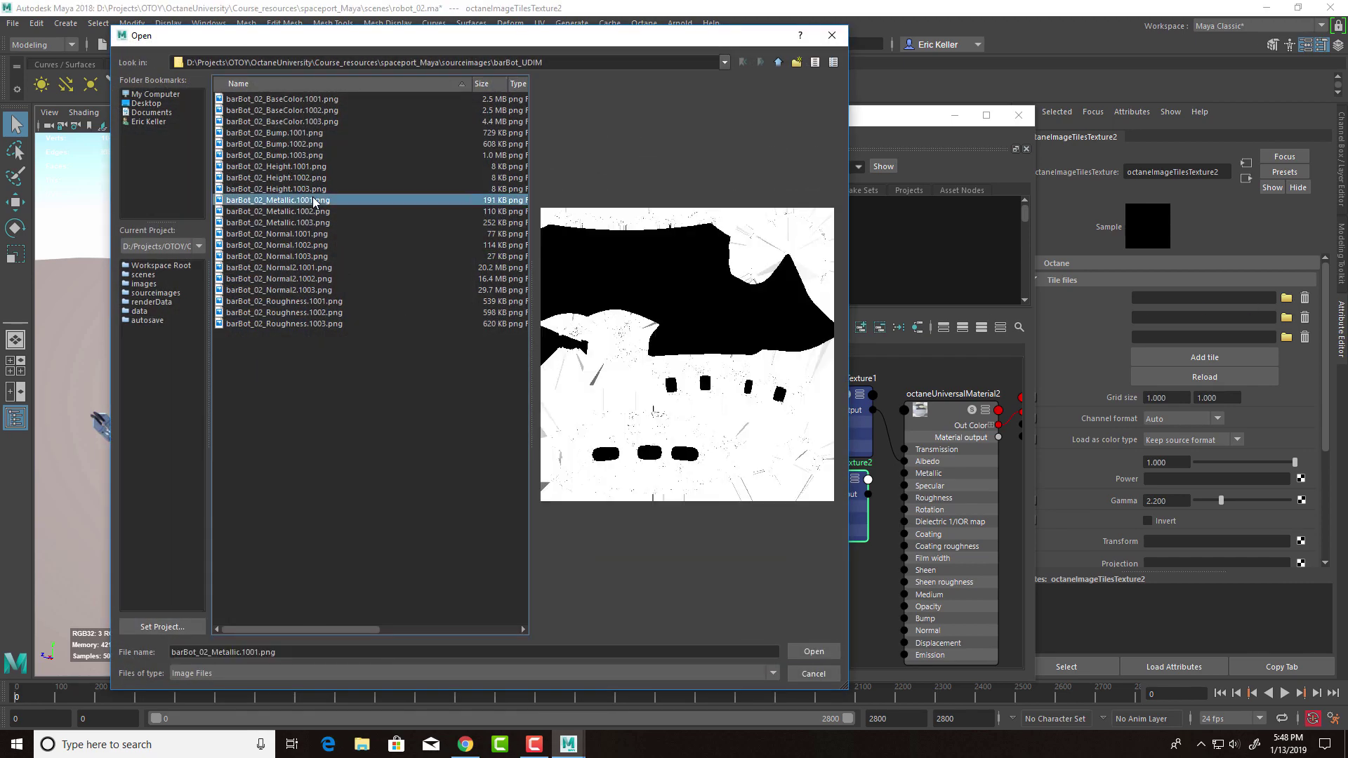
click(815, 653)
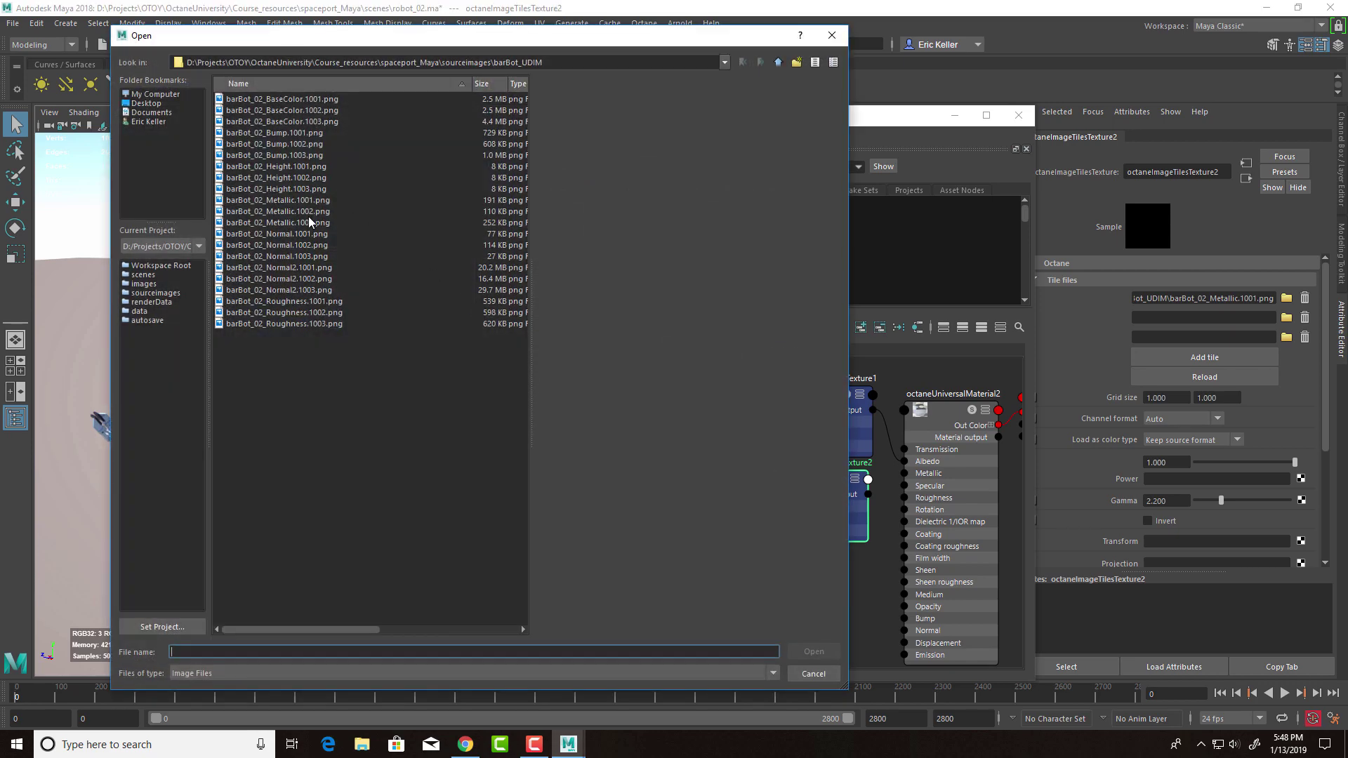
click(312, 212)
click(814, 652)
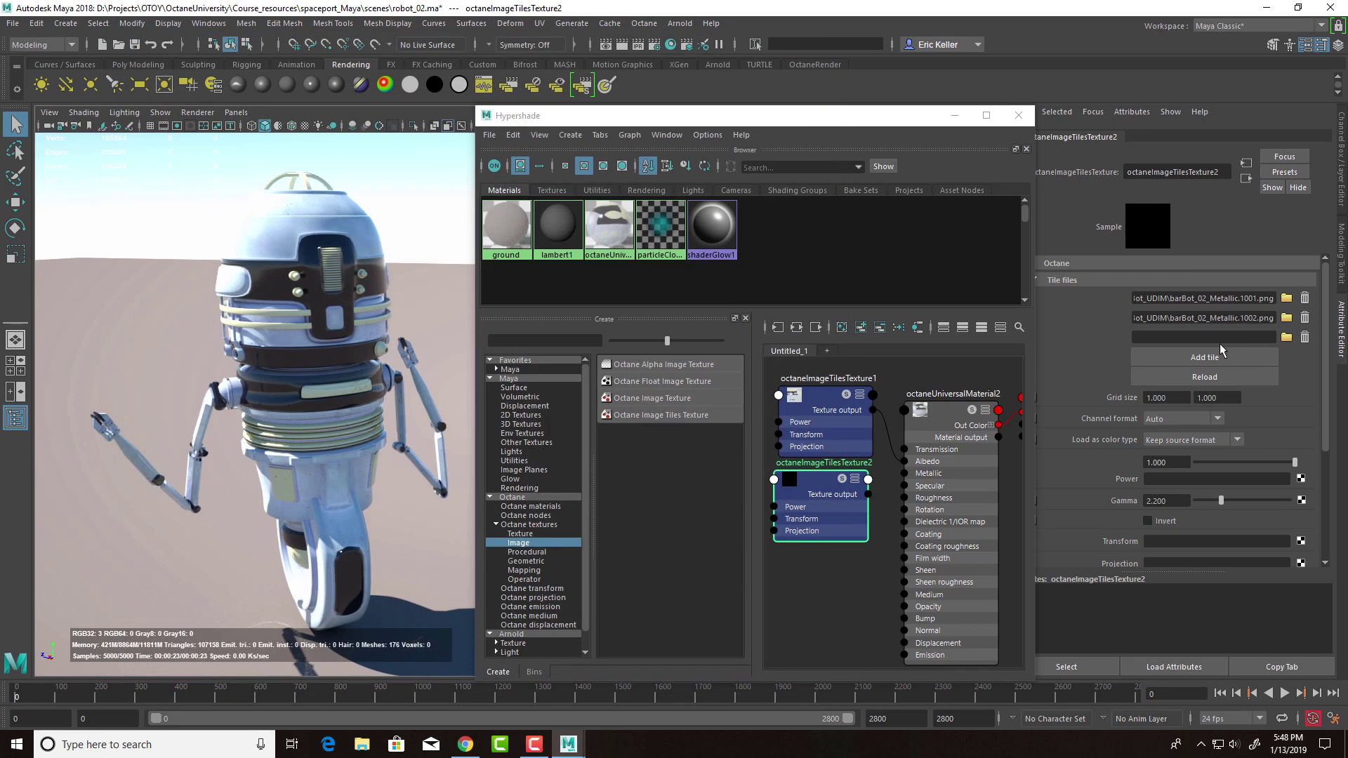
click(1198, 339)
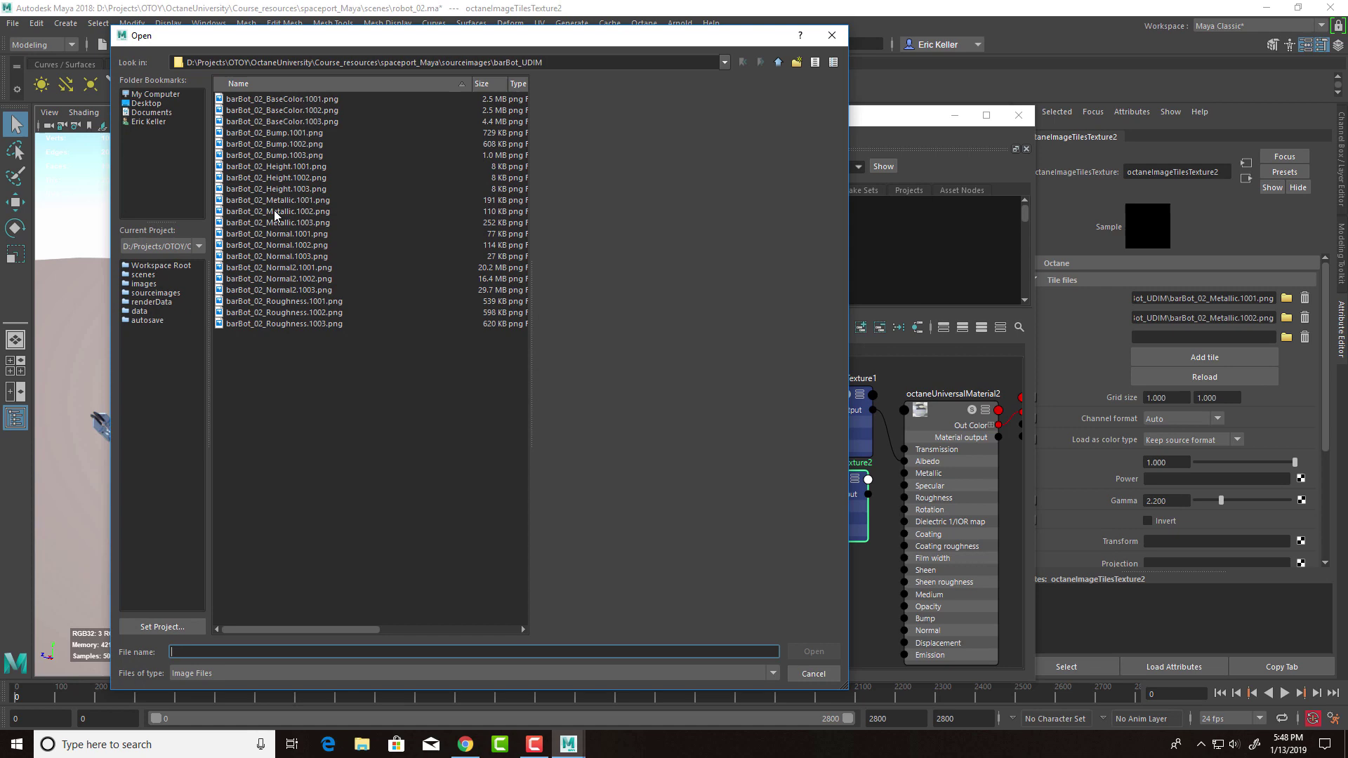
click(314, 222)
click(826, 655)
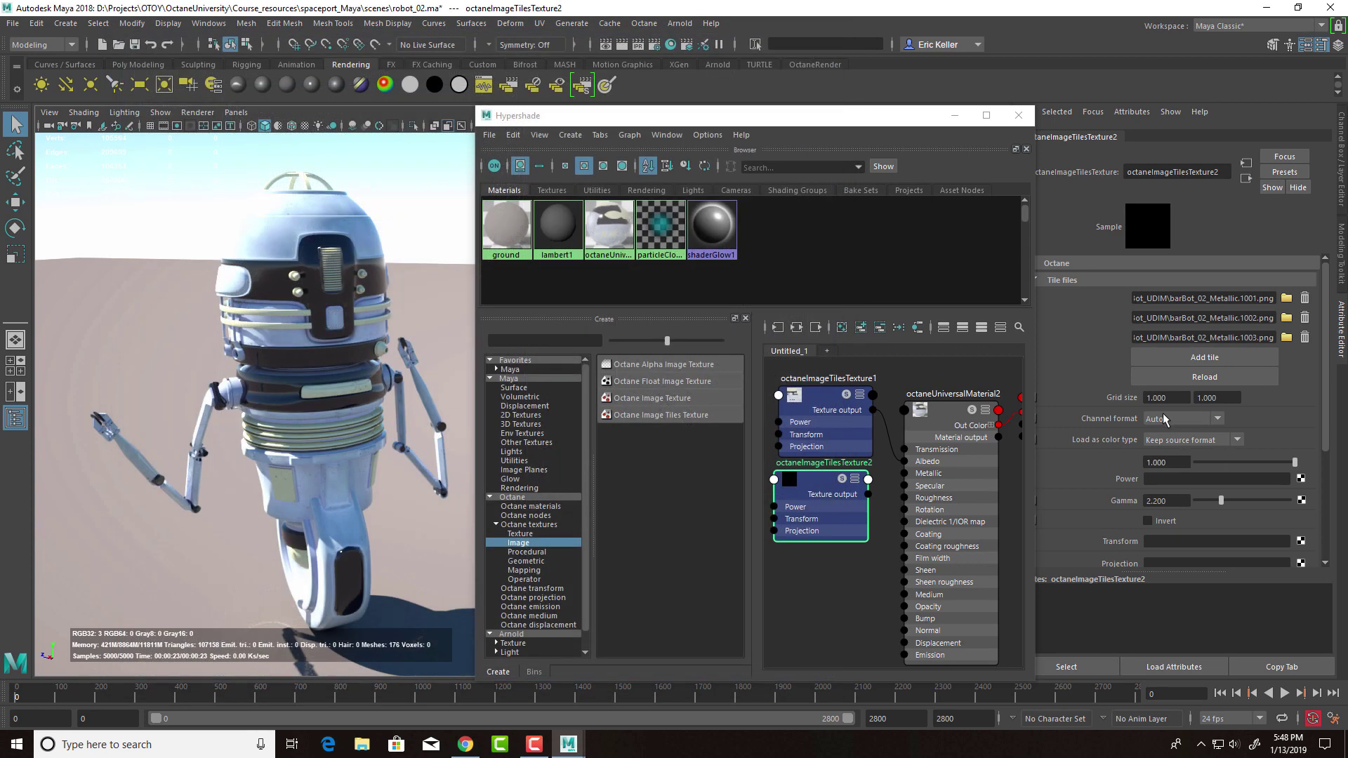
- Set the metallic texture's first Grid size value to 3
click(1173, 399)
text(3)
key(Return)
- Load the metallic tiles as Greyscale and connect their Texture output to the universal material's Metallic input
click(1172, 439)
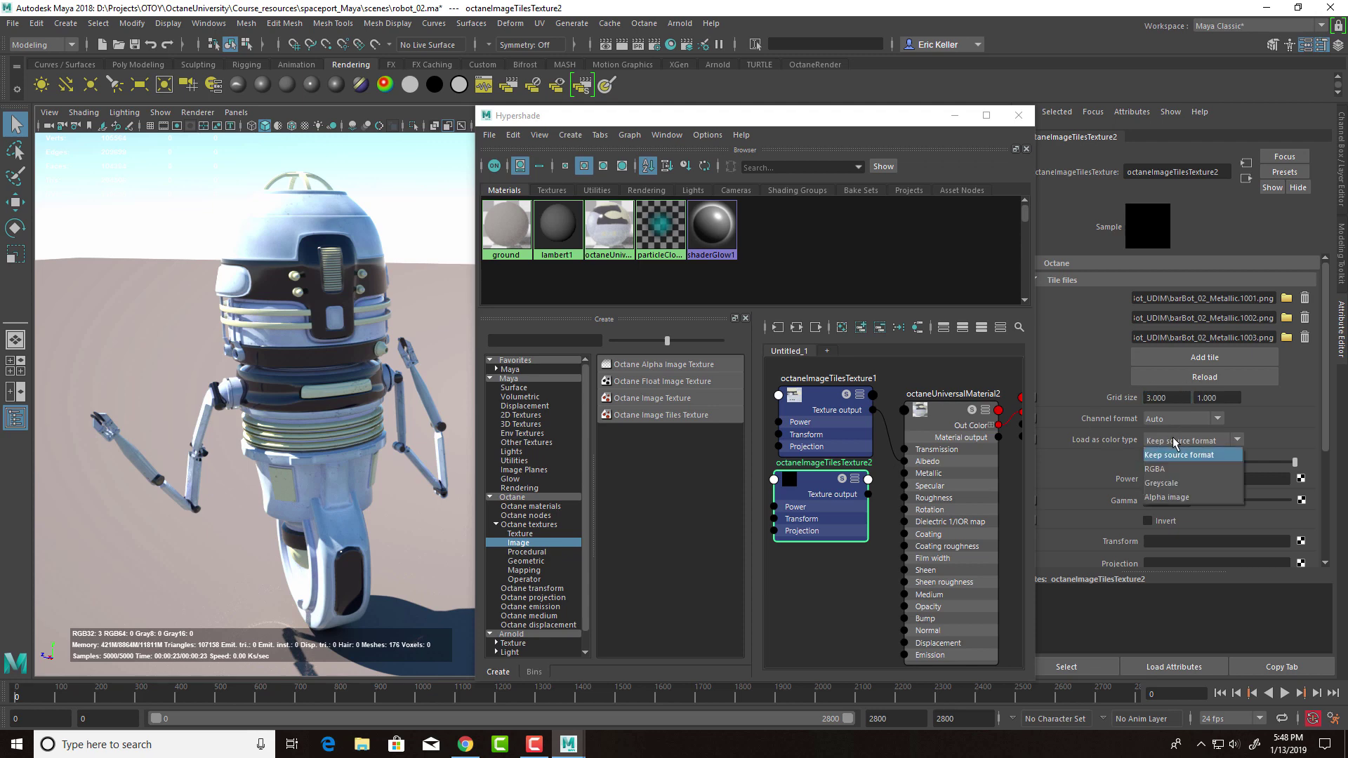
click(1171, 485)
drag(829, 490, 904, 475)
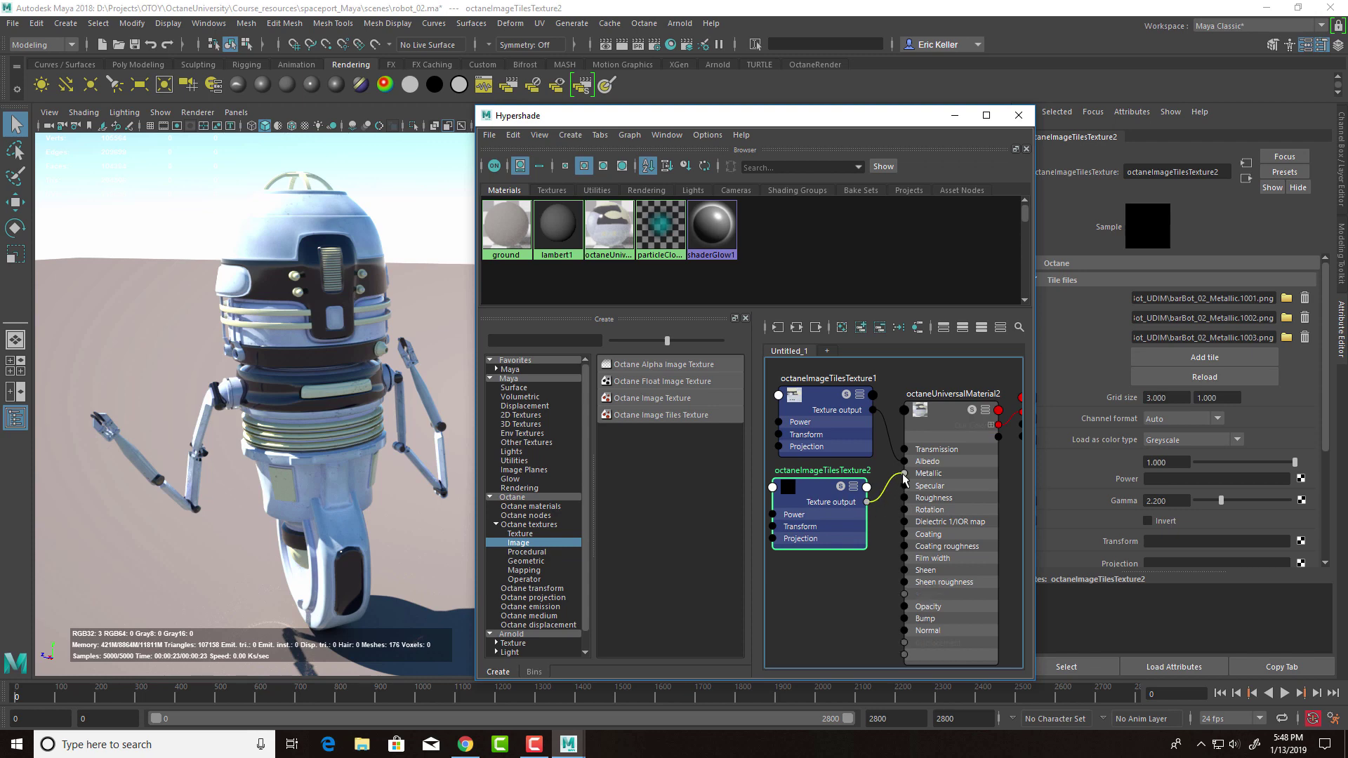
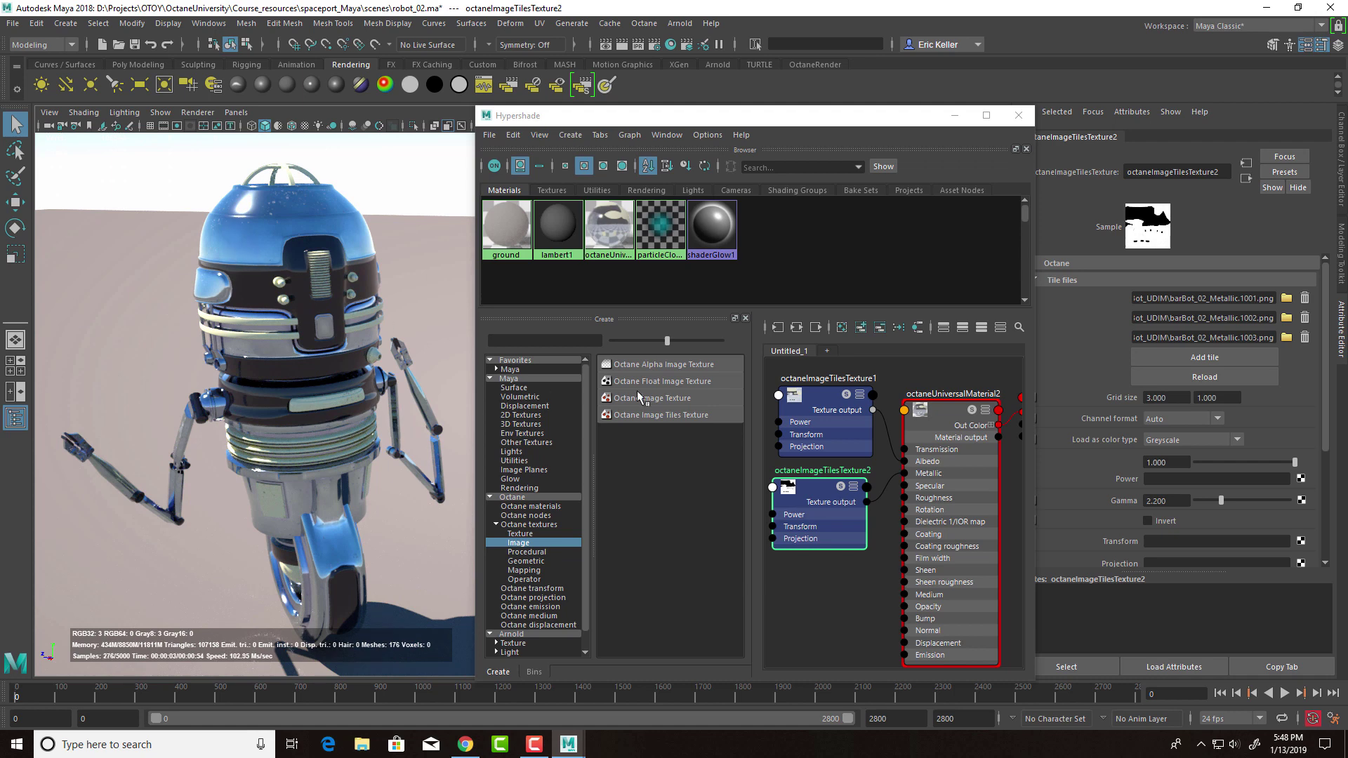
- Review the BSDF model choices of the universal material and keep GGX
click(946, 409)
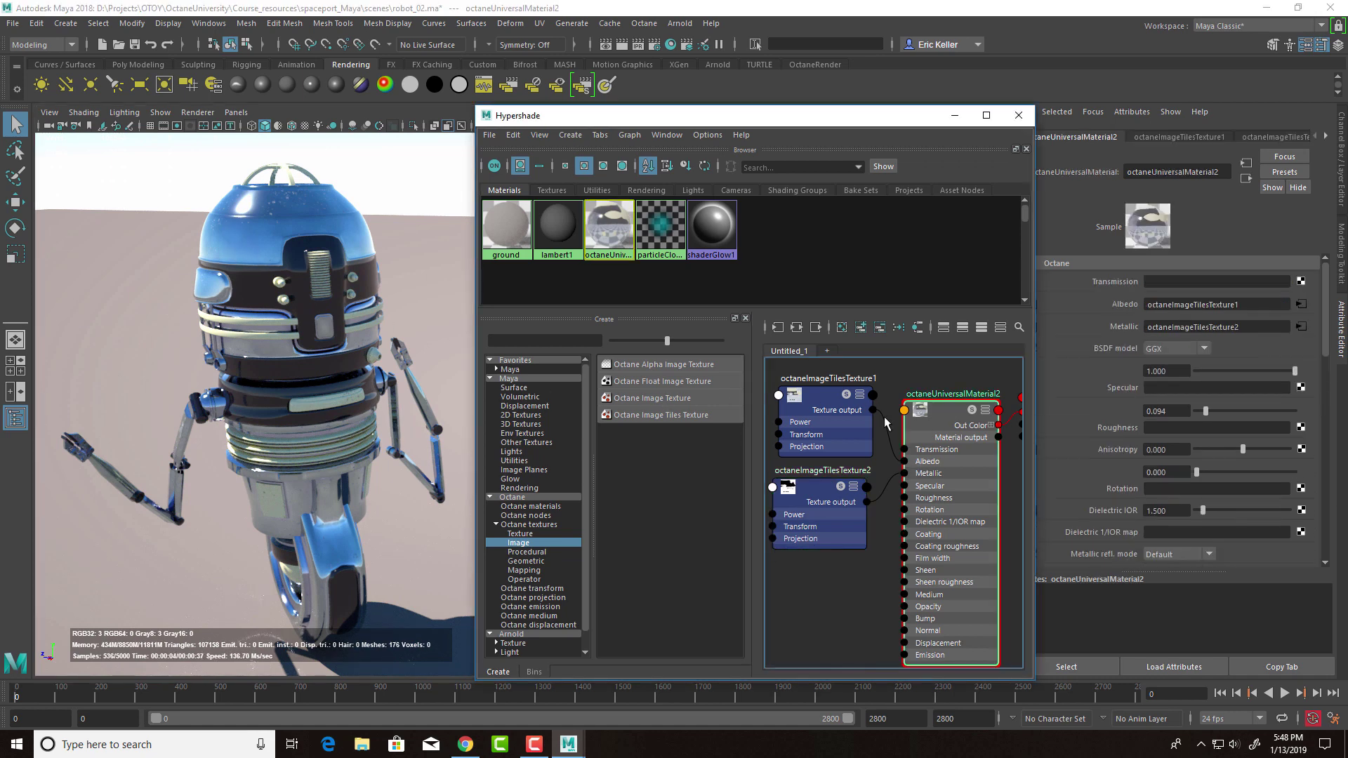
click(1172, 348)
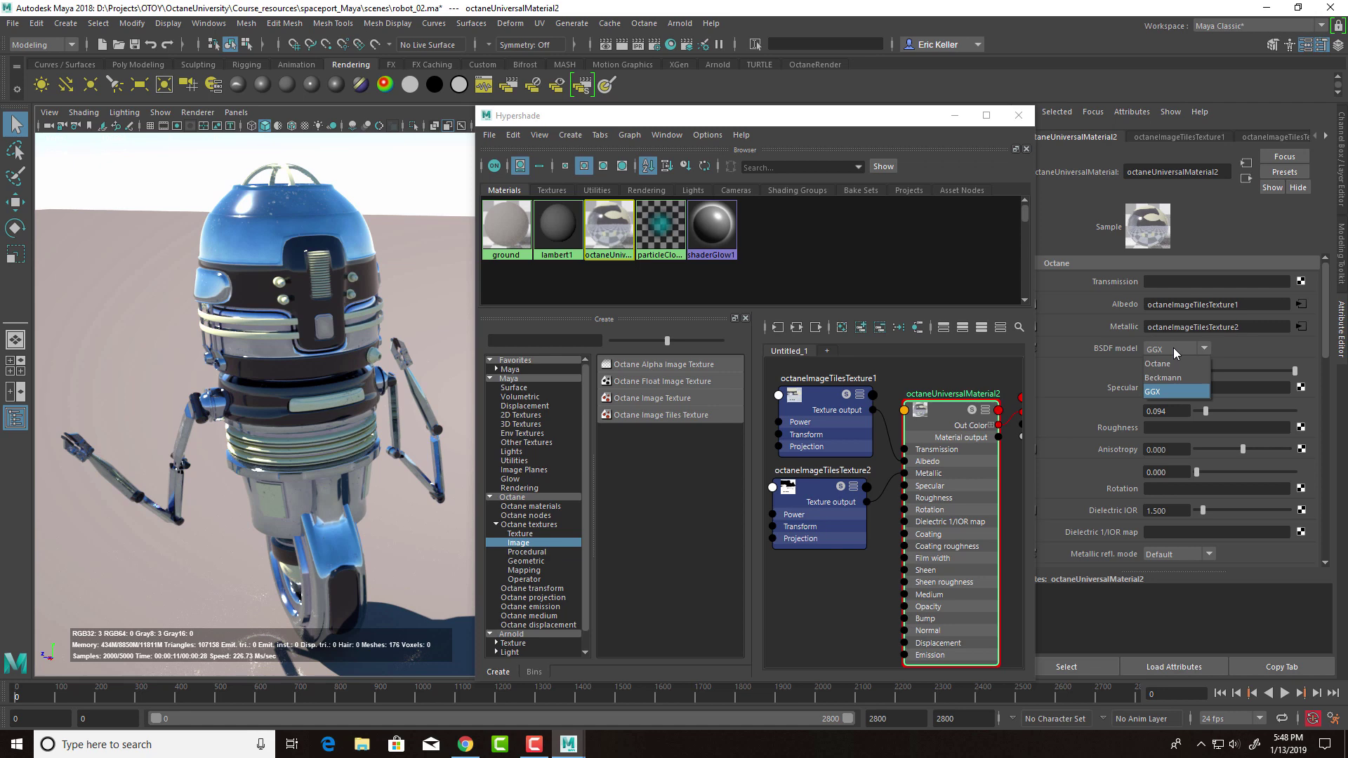
click(1163, 392)
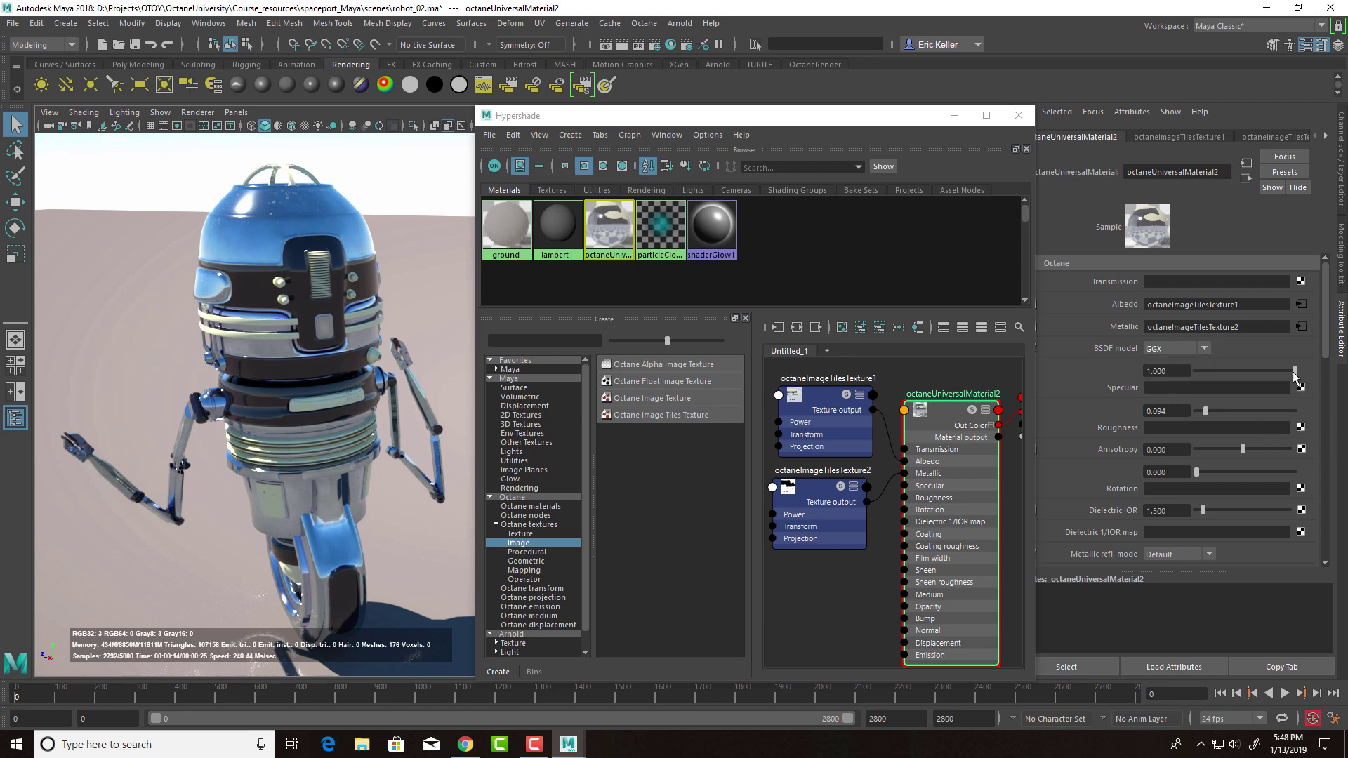
- Try a Specular of 0.370 on the universal material, settle on 0.891, and set its Roughness to 0.043
drag(1296, 372, 1231, 370)
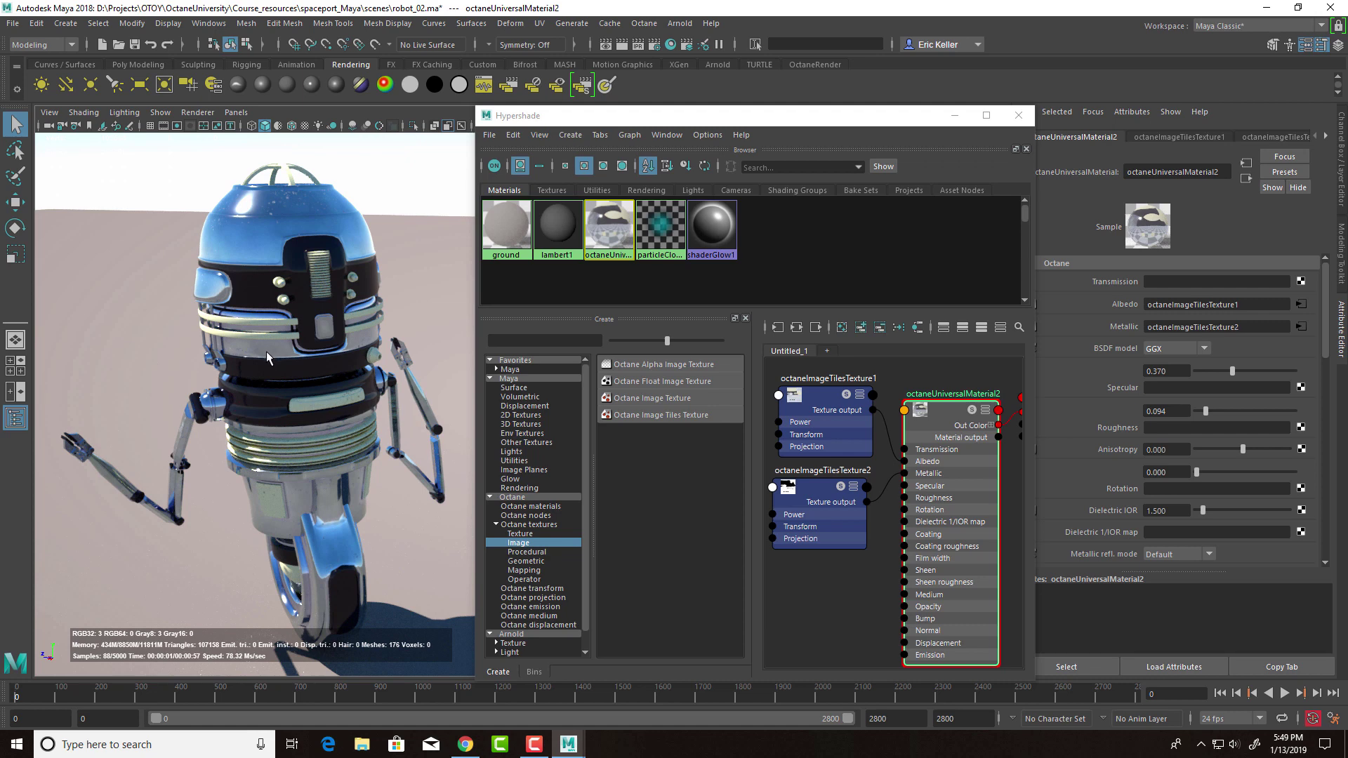
drag(1290, 364, 1301, 365)
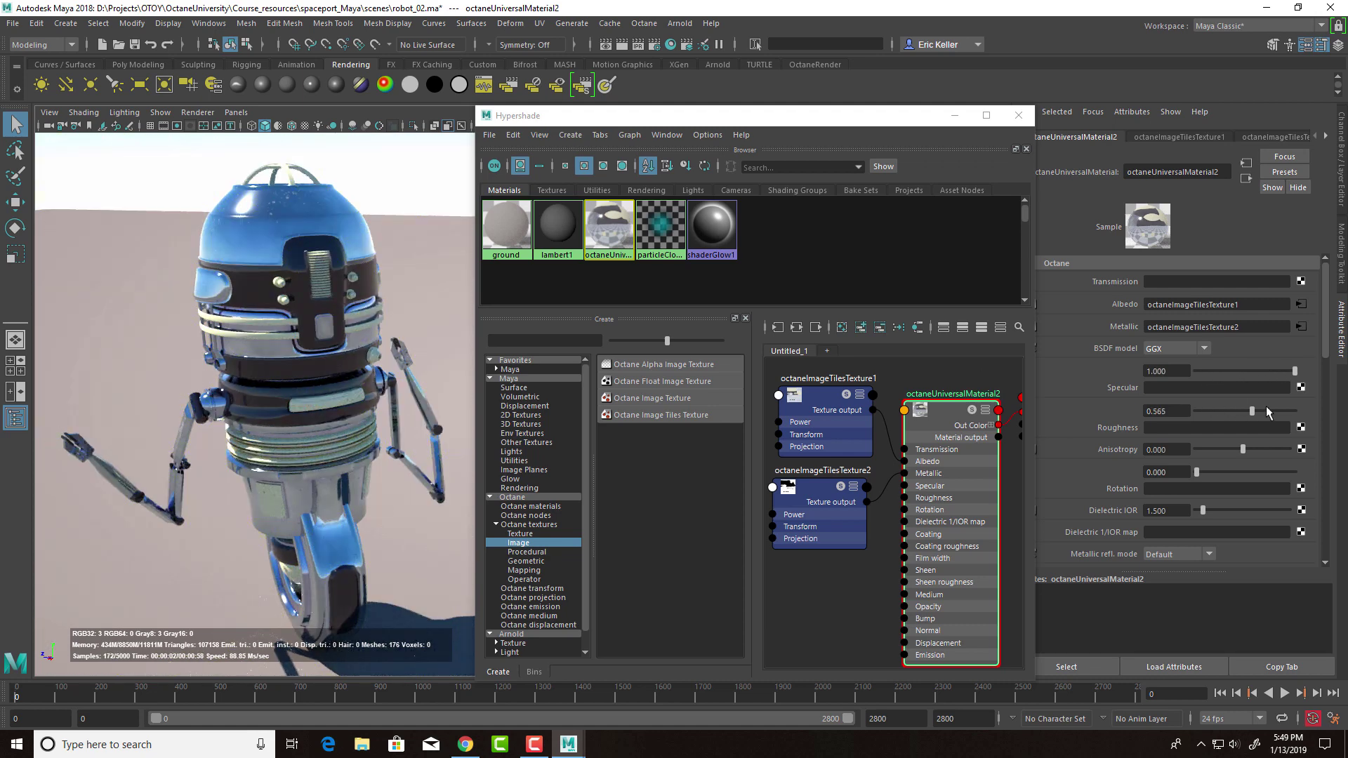
drag(1266, 407, 1198, 415)
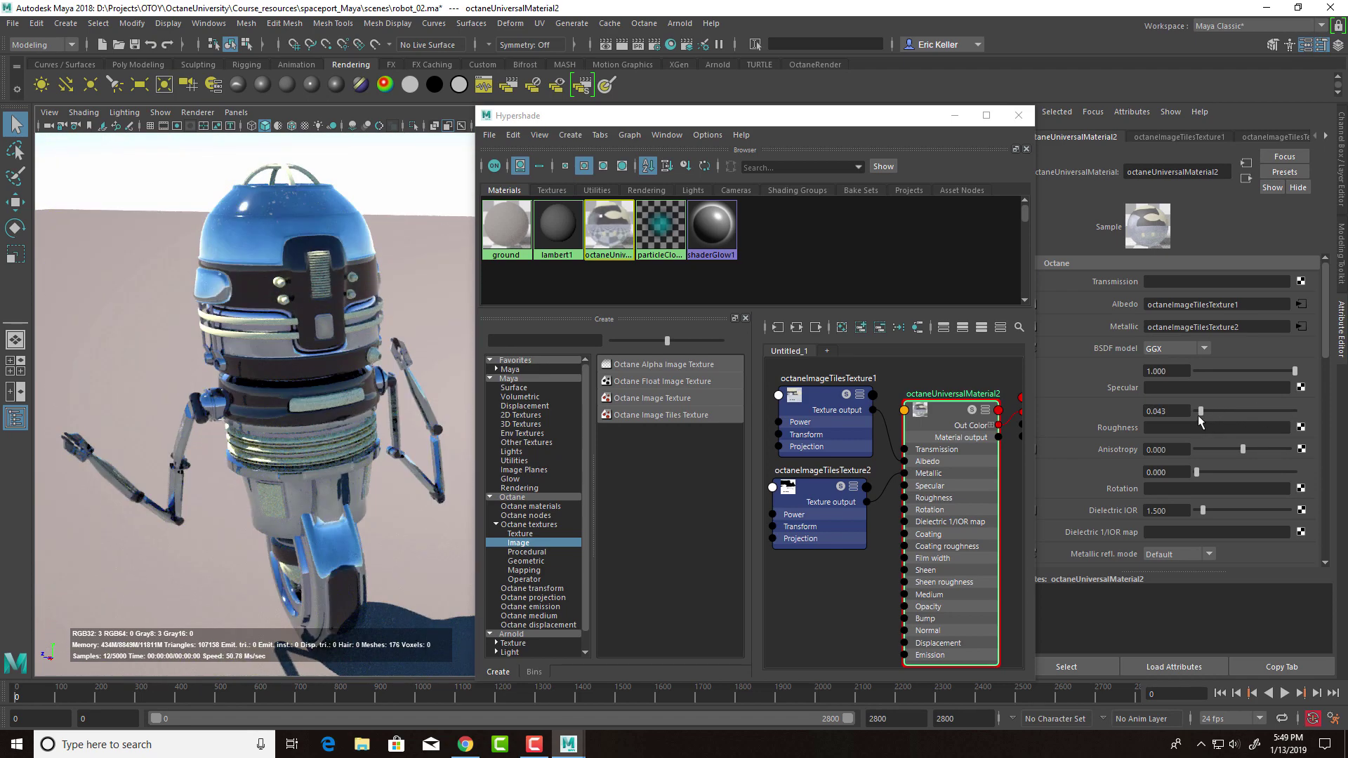
drag(1293, 375, 1284, 373)
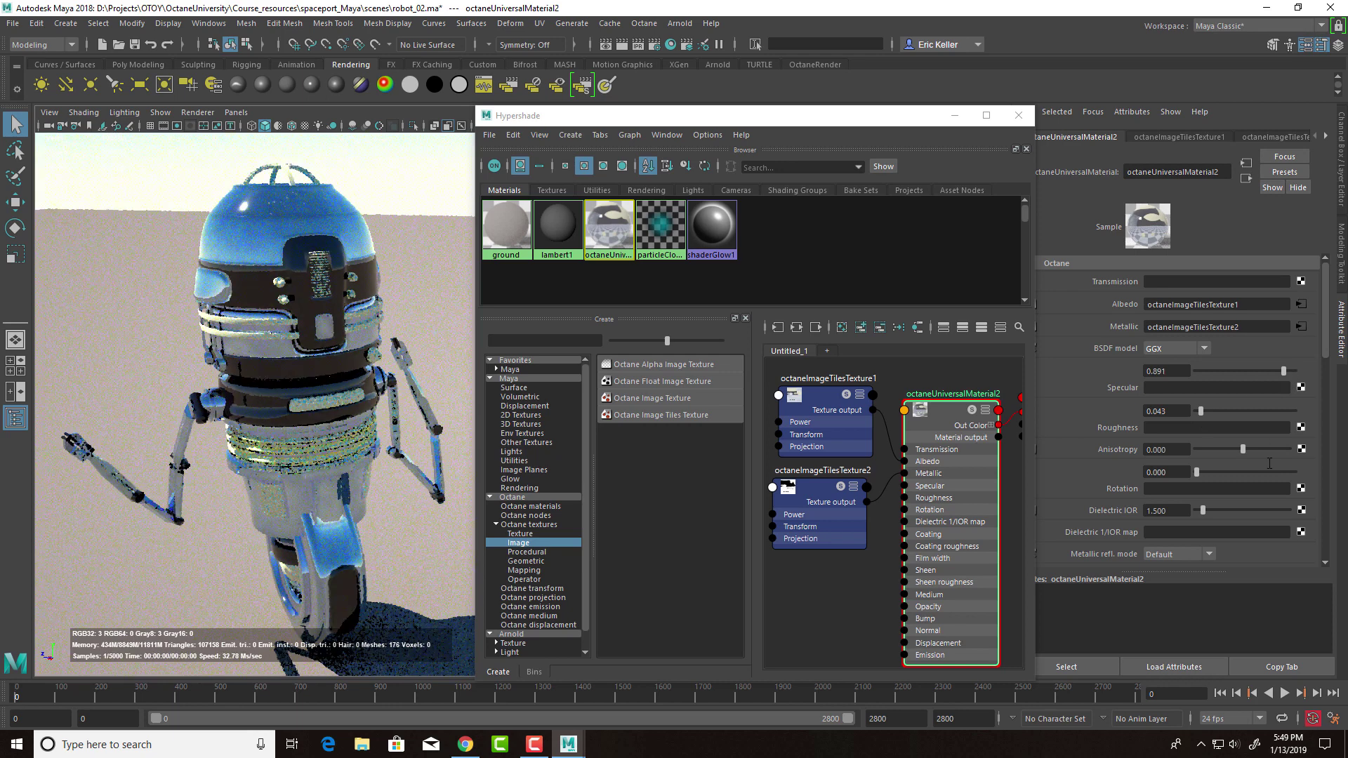
- Set the universal material's Anisotropy to 0.154
mouse_move(1245, 450)
mouse_down()
mouse_move(1233, 449)
mouse_move(1253, 449)
mouse_up()
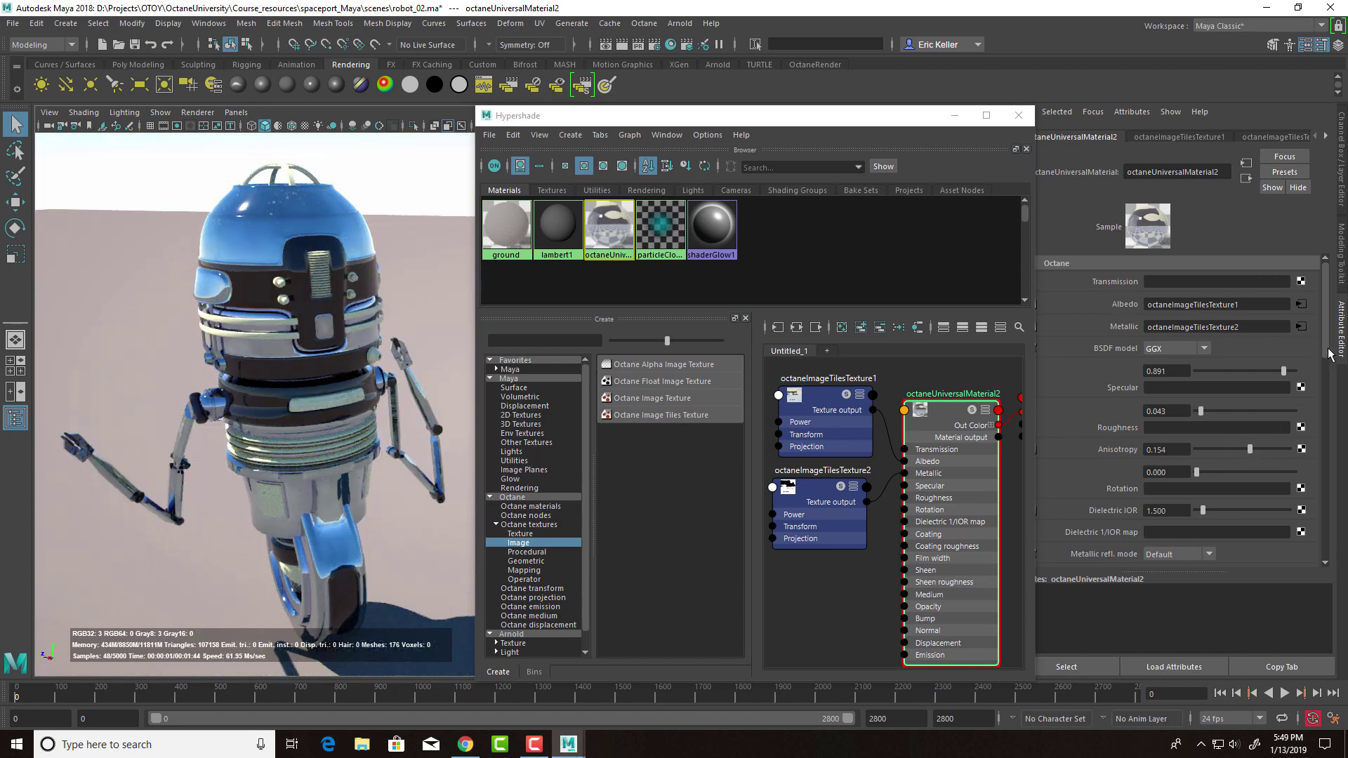
scroll(1119, 381, down, 5)
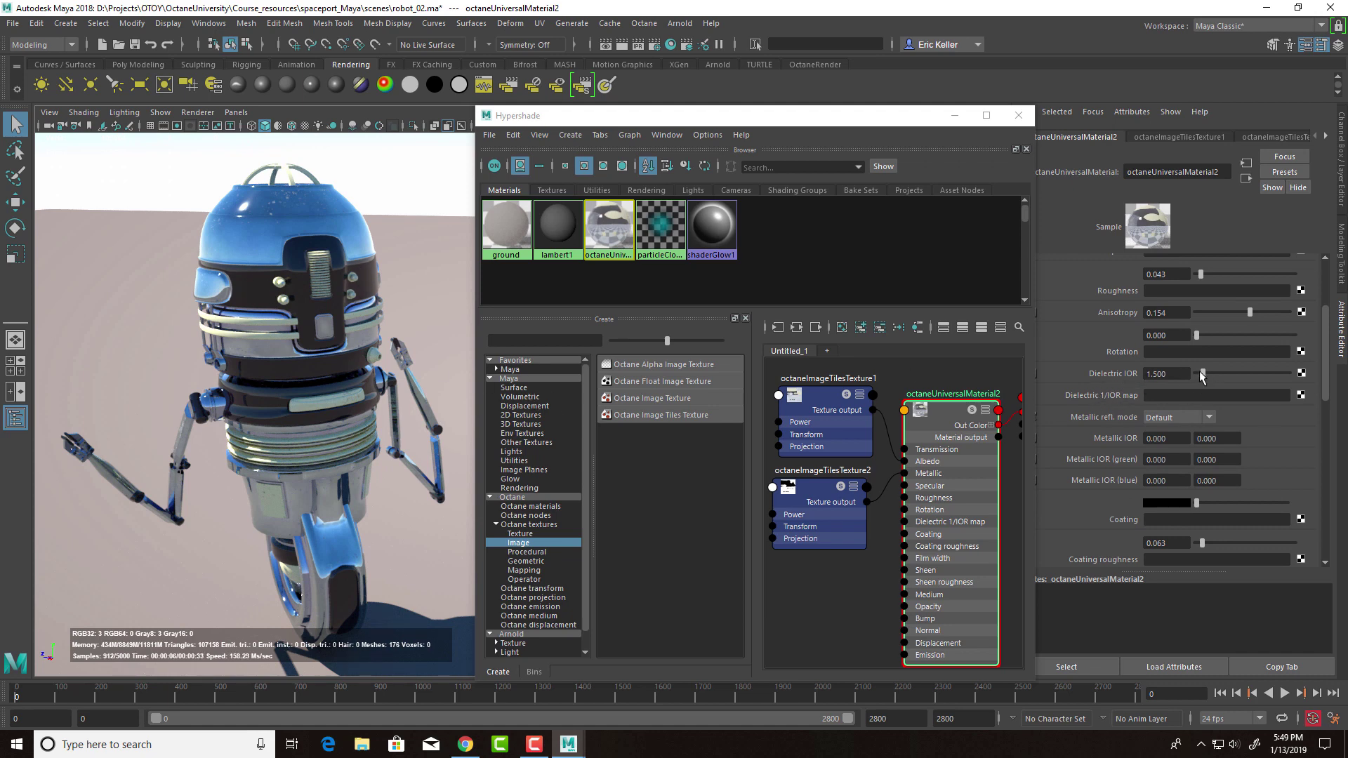
- Try Dielectric IOR values of 6.762, 1.000 and 1.250 on the universal material, ending at 1.000
drag(1216, 374, 1273, 374)
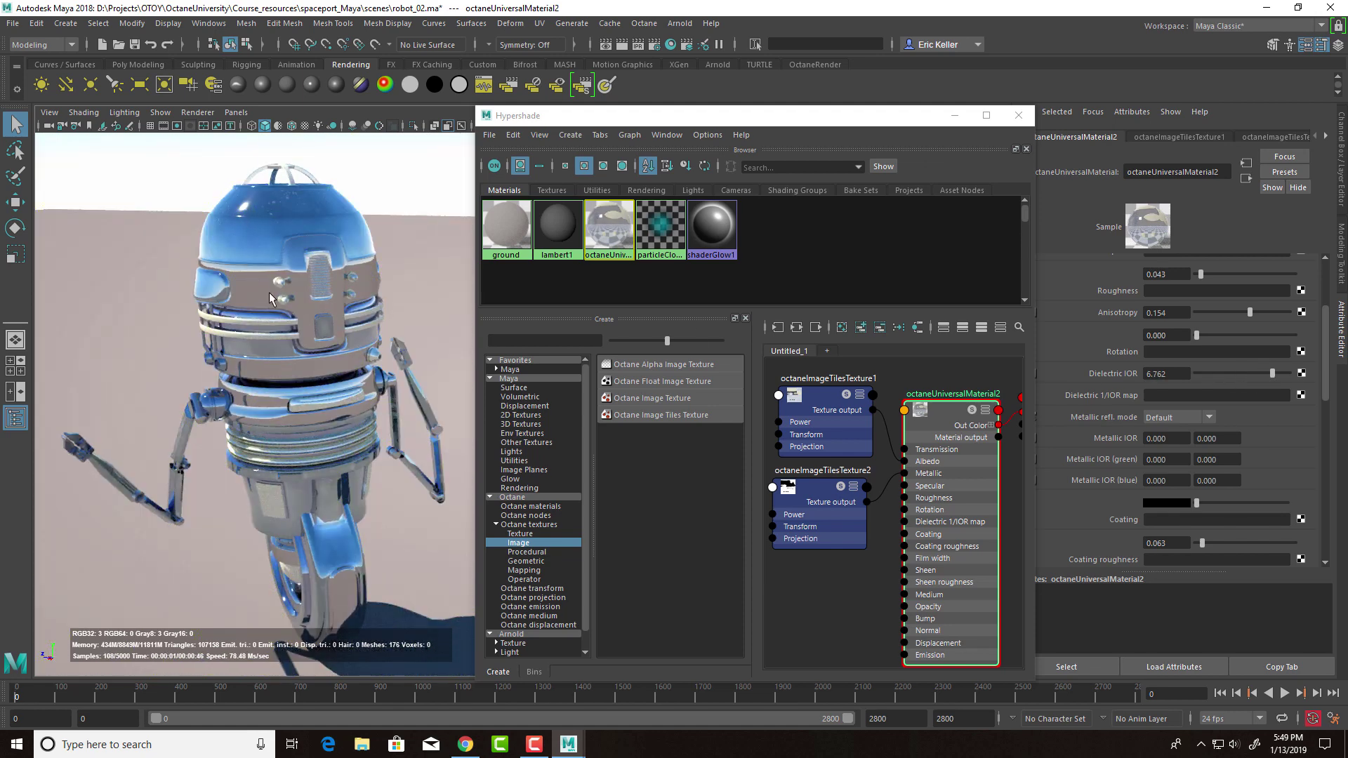
drag(1229, 374, 1191, 375)
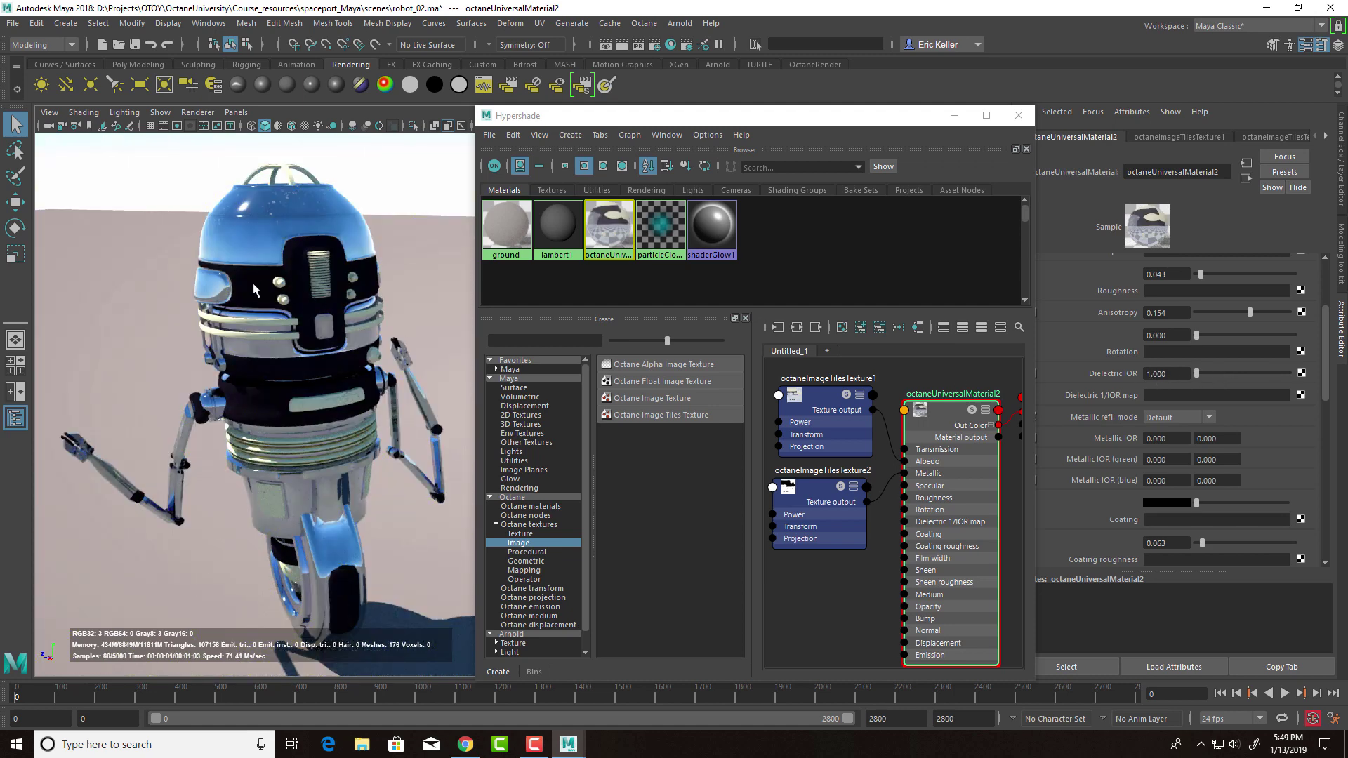
click(1172, 376)
text(1.25)
key(Return)
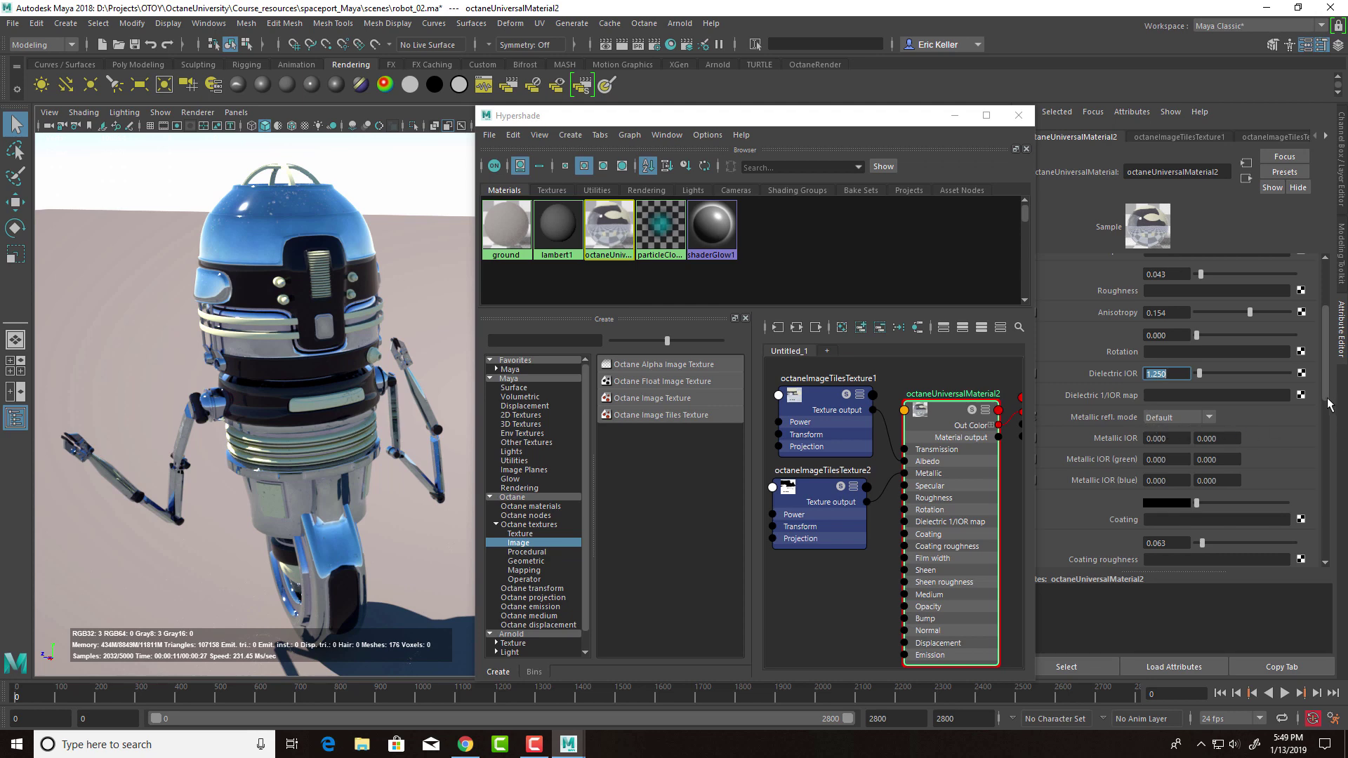
drag(1328, 399, 1325, 417)
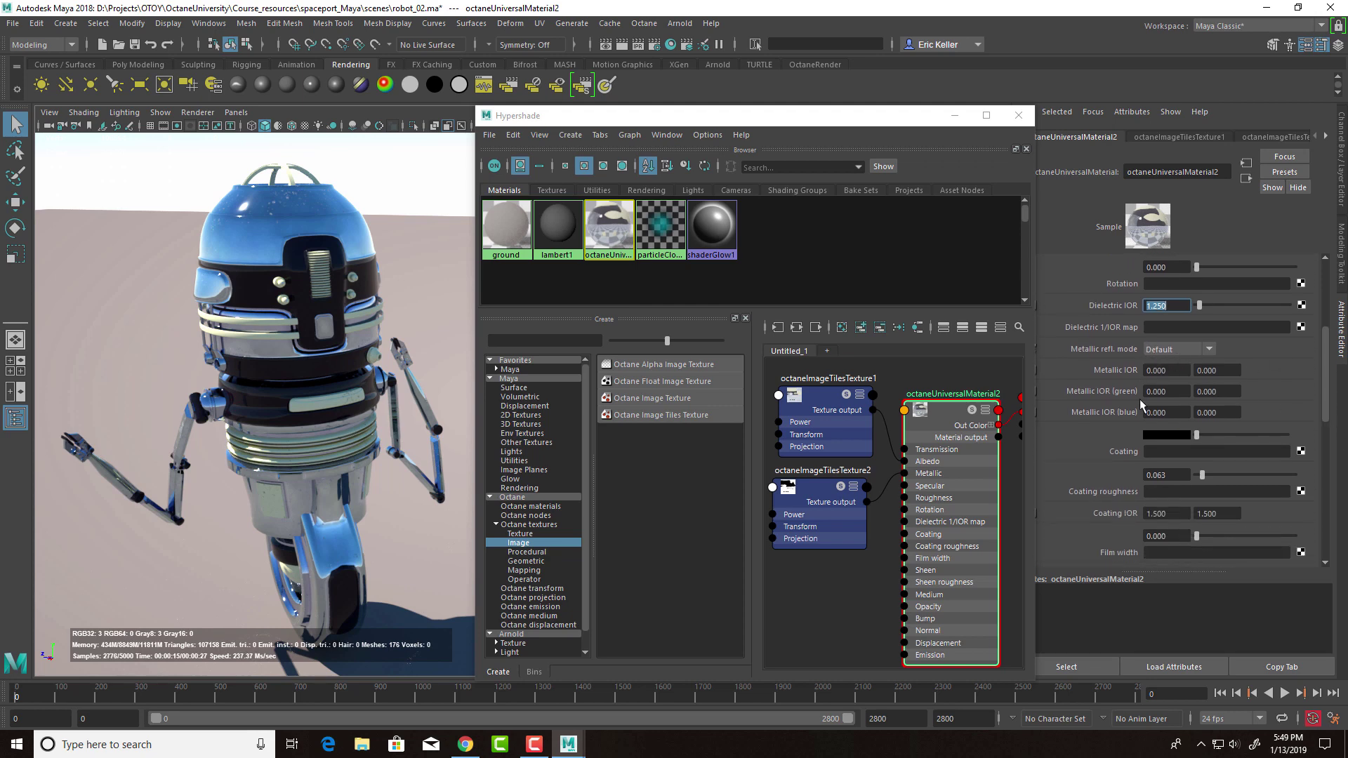
text(1)
key(Return)
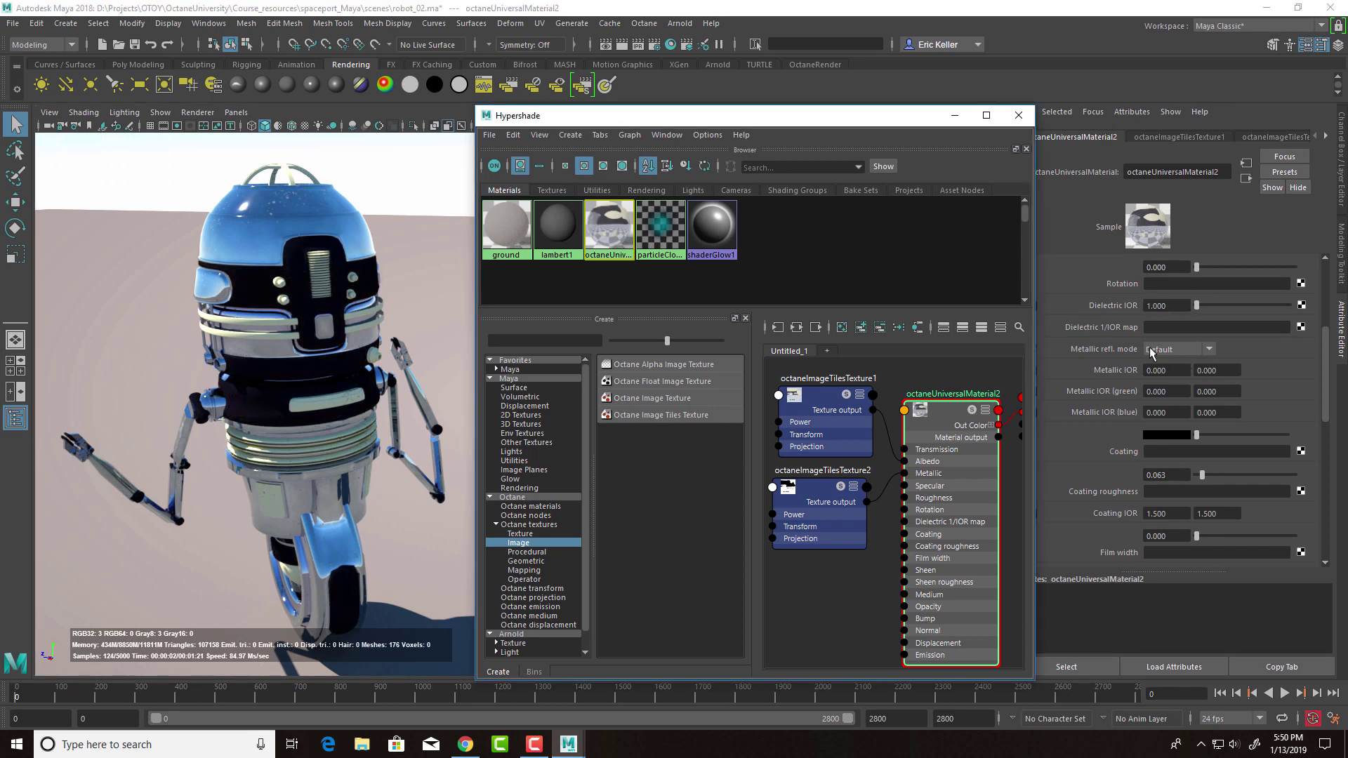
- Set the metallic reflection mode to IOR + color and enter 2.8 and 1 as the Metallic IOR values
click(1173, 347)
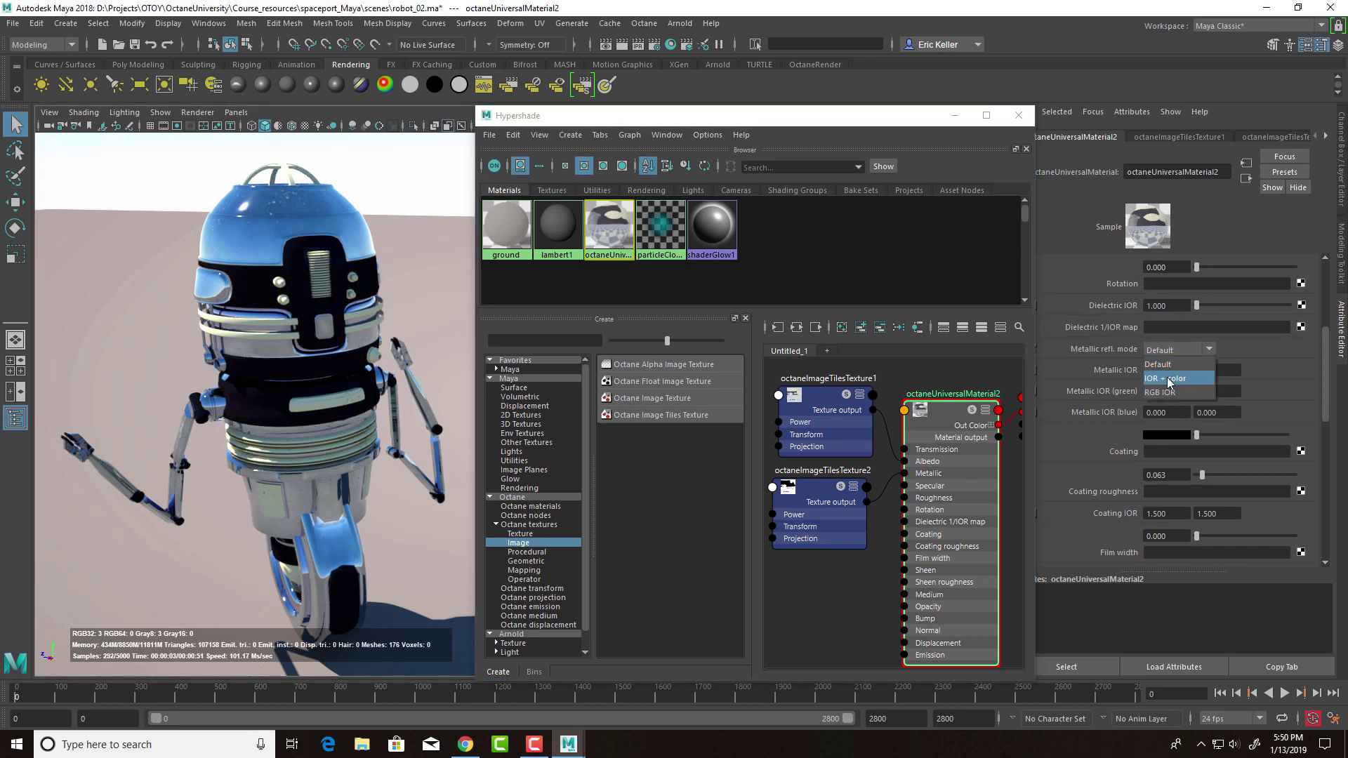
click(1167, 377)
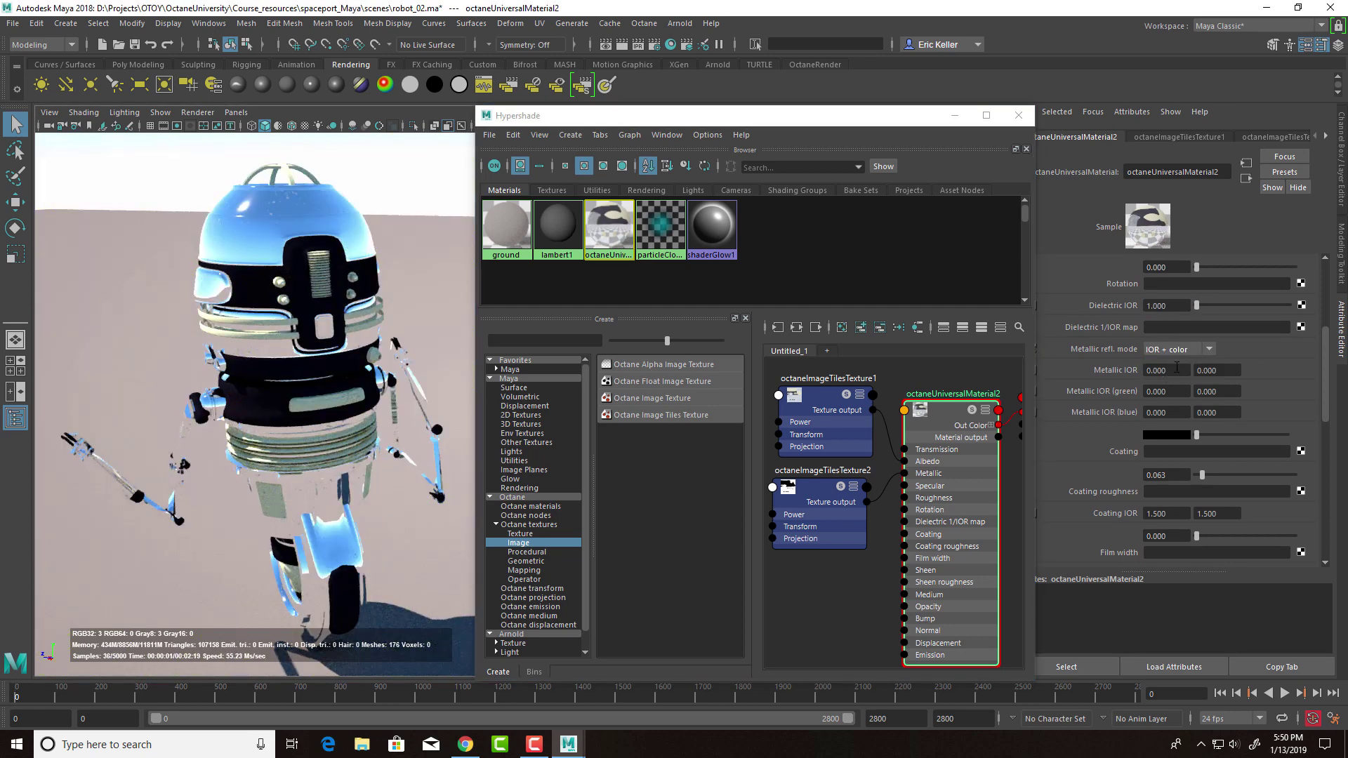
key(Tab)
text(2.8)
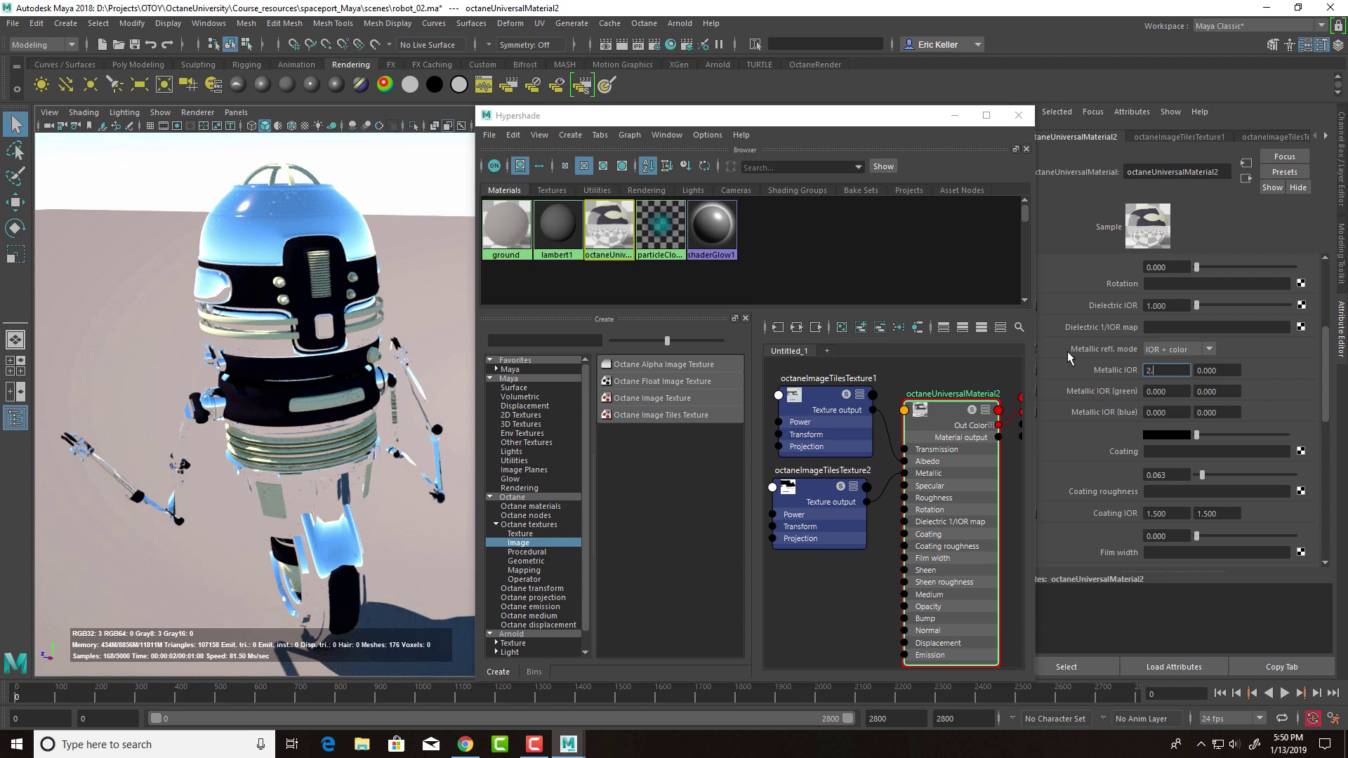
key(Return)
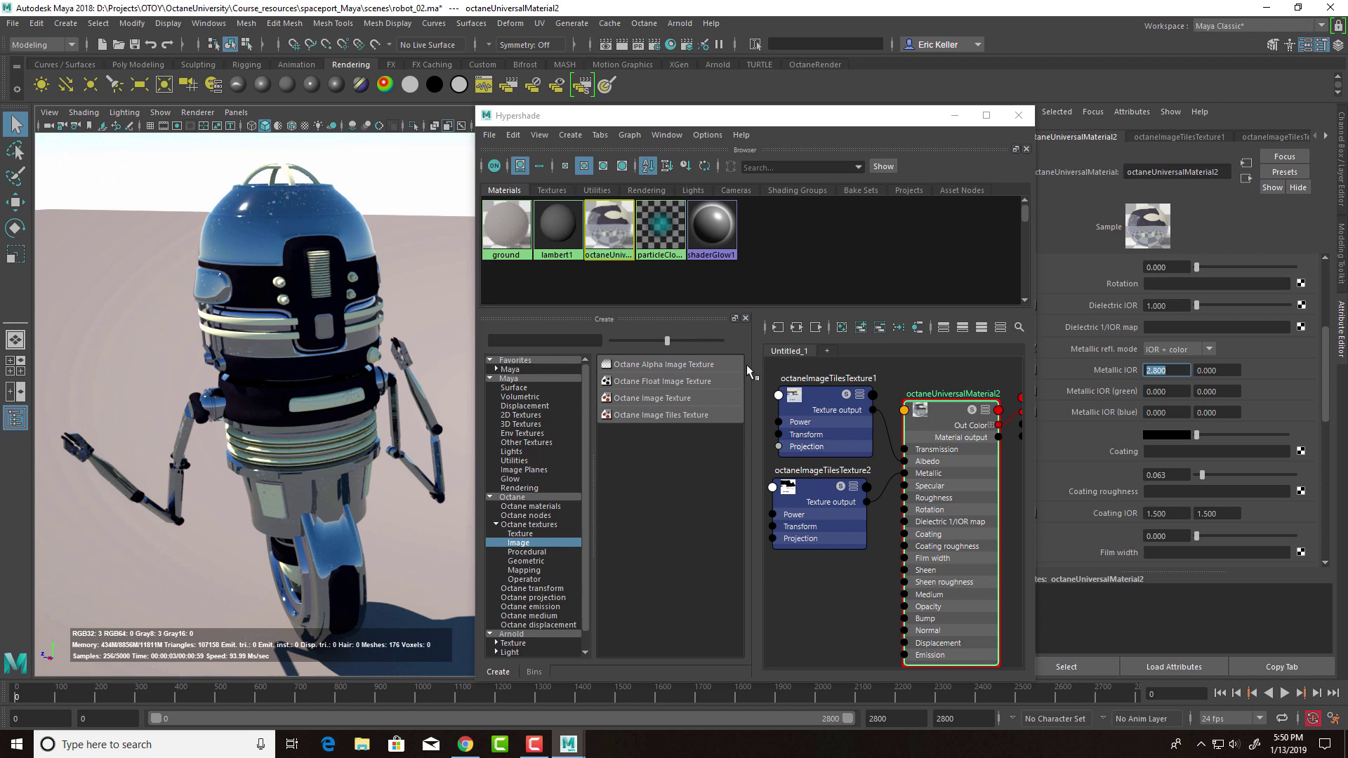
click(1219, 370)
text(1)
key(Return)
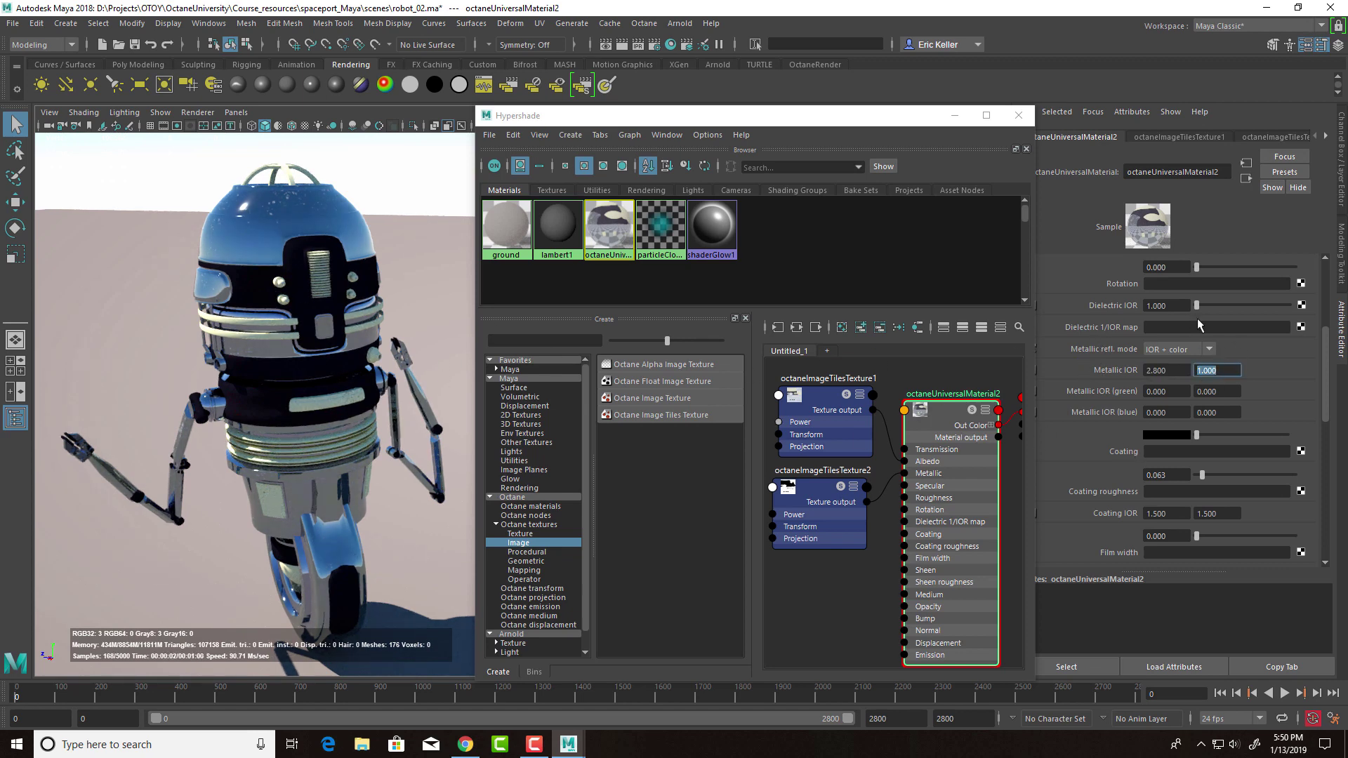
- Try a Dielectric IOR of 2.131 on the universal material and settle on 1.485
drag(1201, 306, 1210, 306)
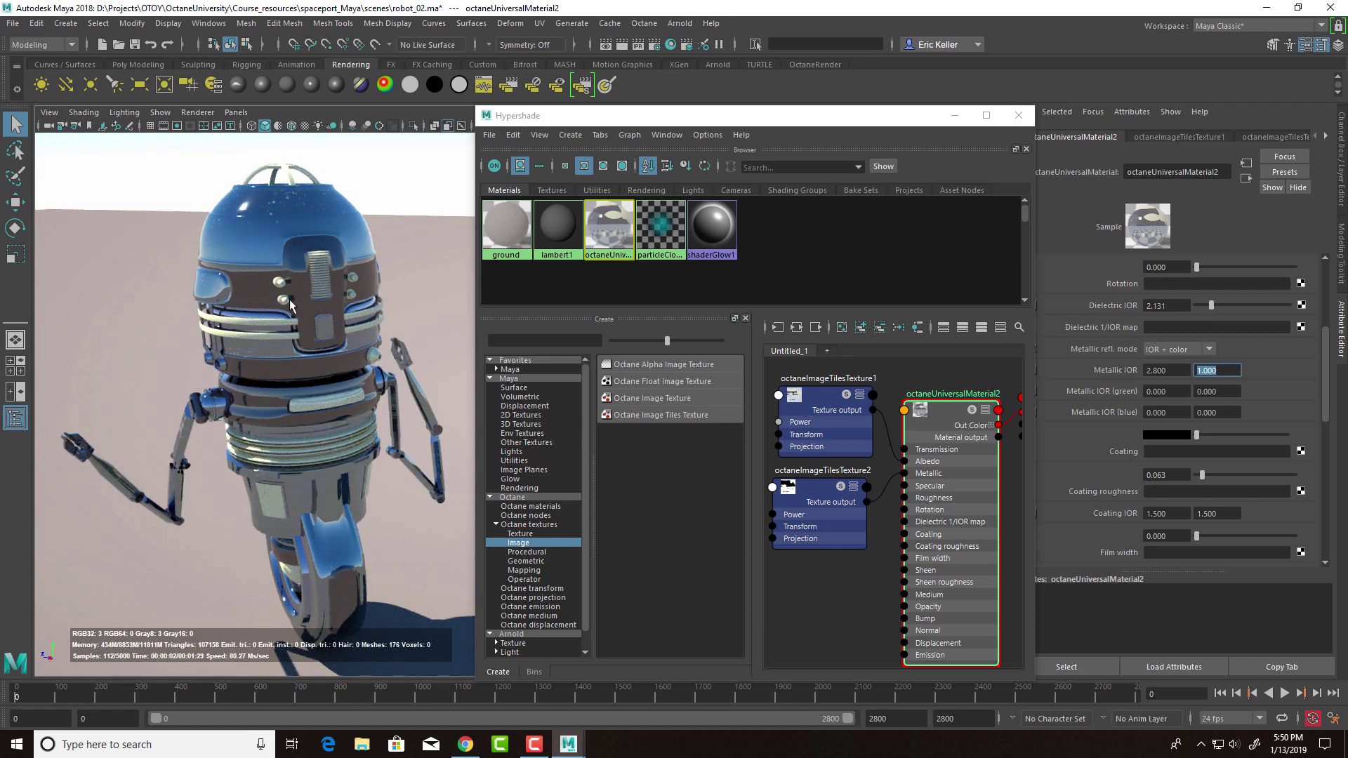
drag(1218, 303, 1202, 305)
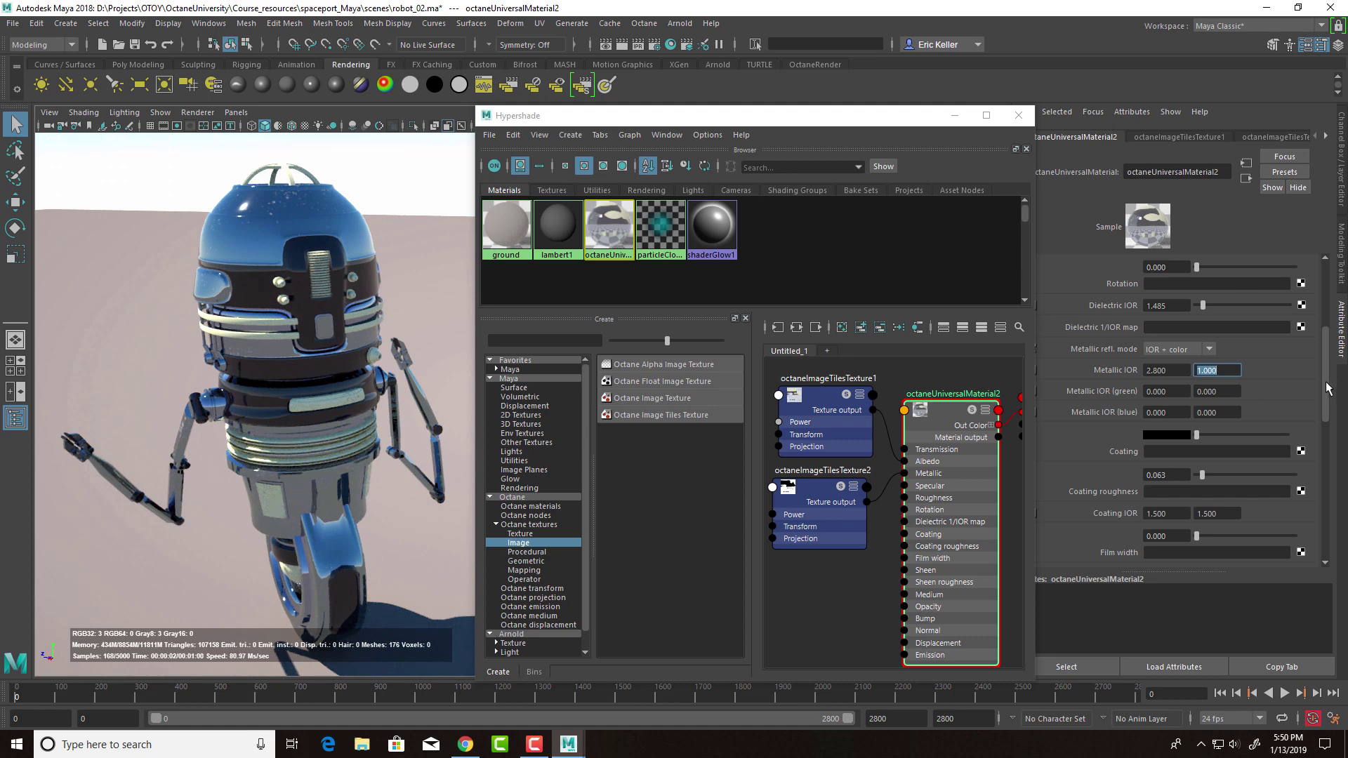
drag(1330, 390, 1323, 364)
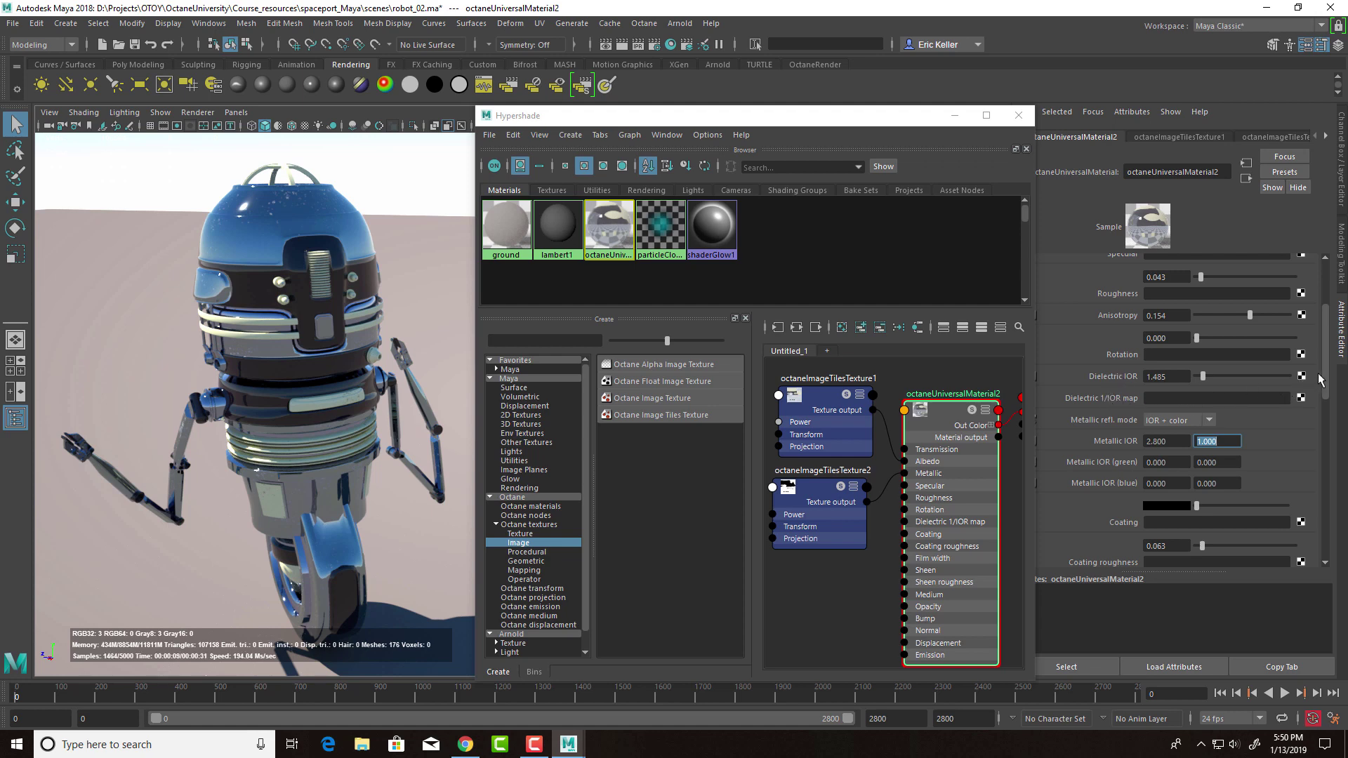
- Switch the metallic reflection mode to RGB IOR and set the first Metallic IOR value to 2.5 for green and 2.1 for blue
drag(1325, 379, 1323, 405)
click(1178, 327)
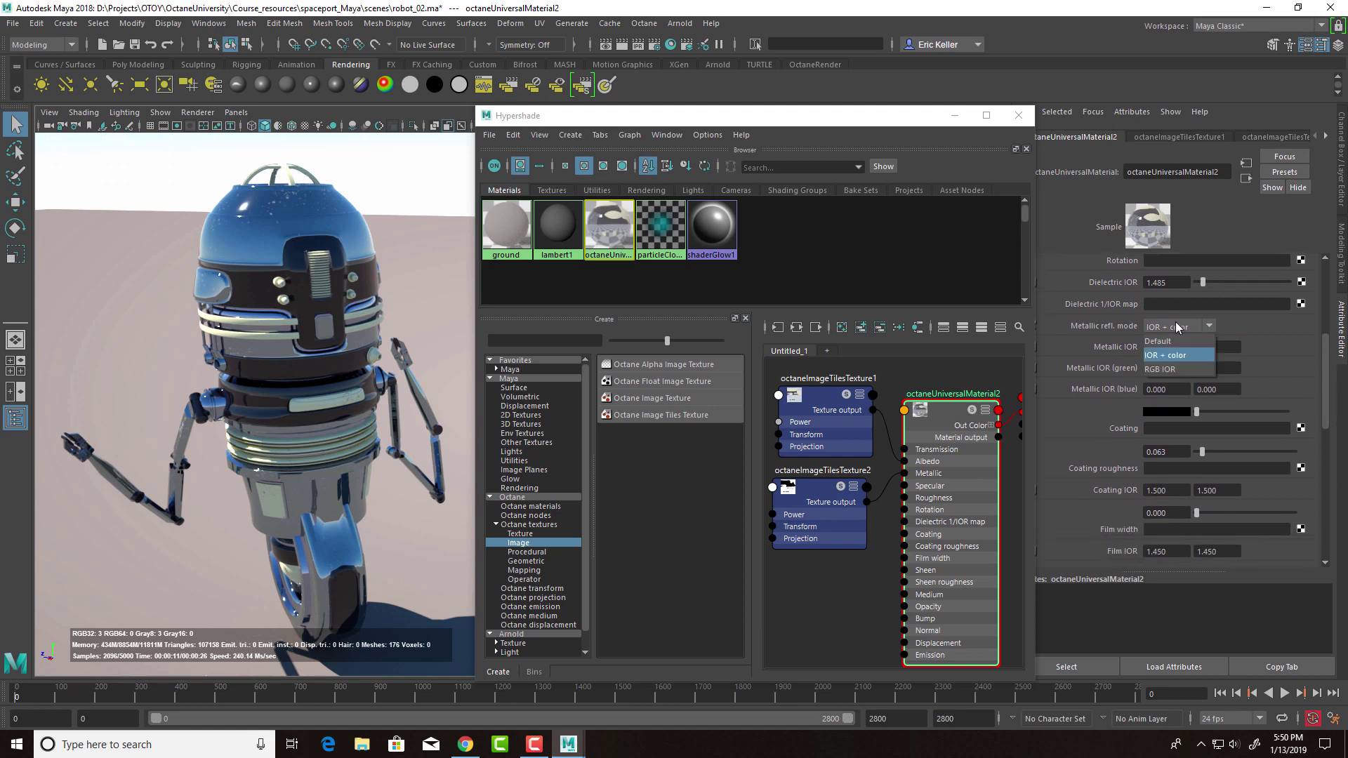
click(1160, 369)
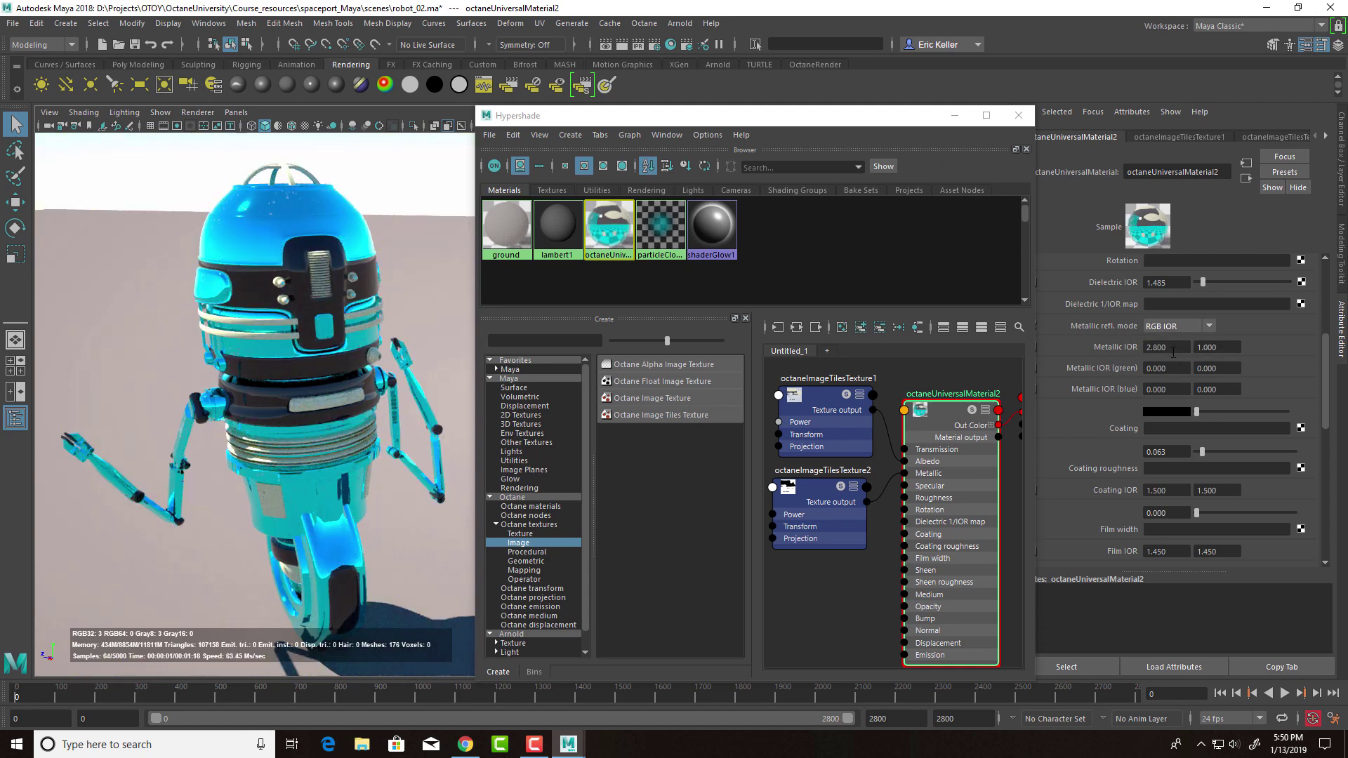
click(1167, 368)
text(2.5)
key(Return)
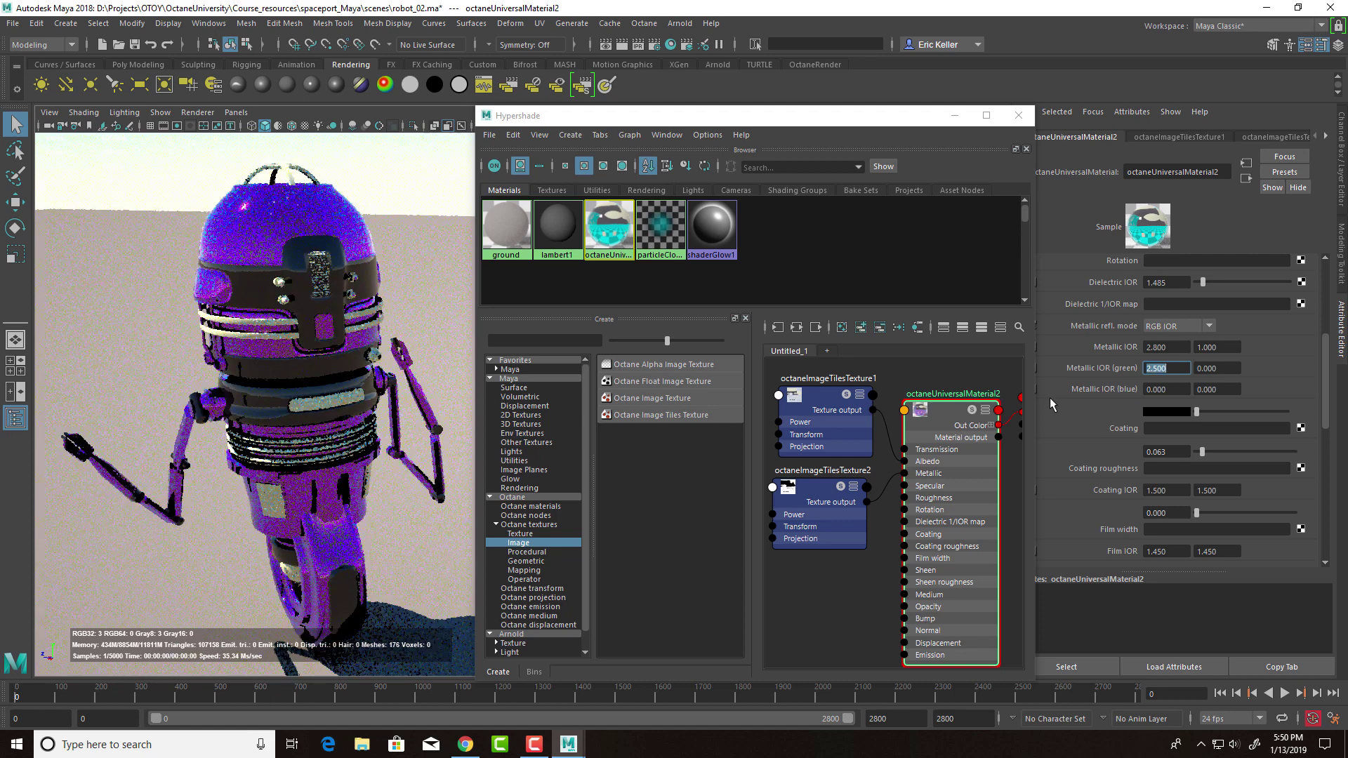
click(1176, 390)
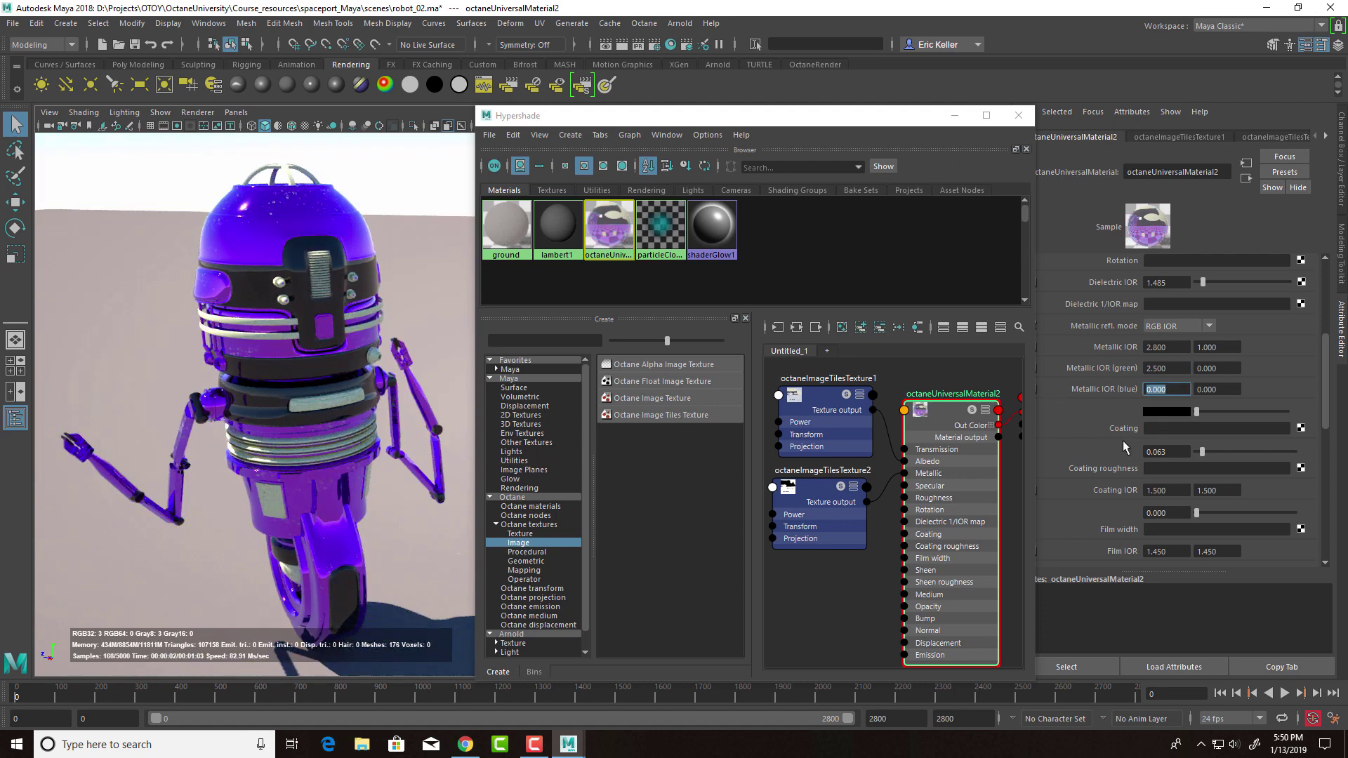
text(2.1)
key(Return)
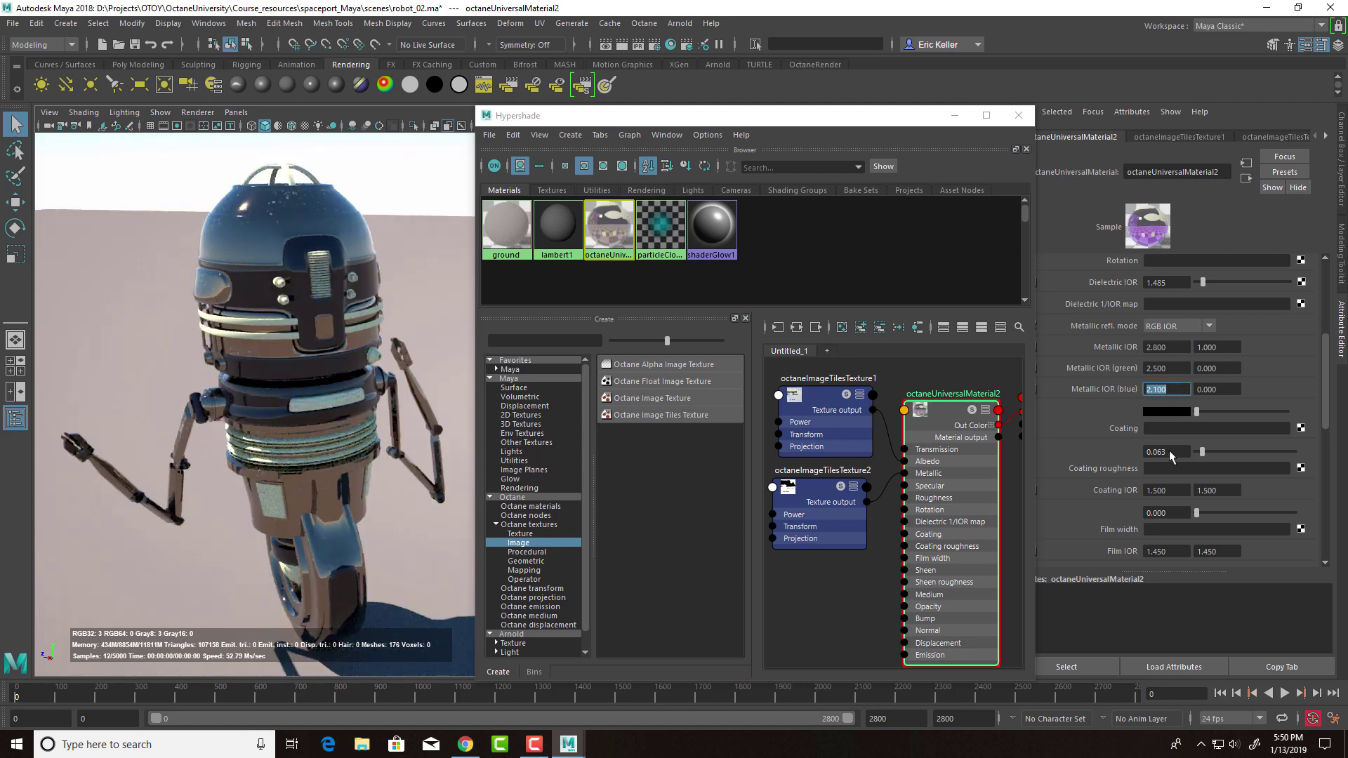
- Set the second Metallic IOR value to 1.5 for green and 1.8 for blue
click(1232, 368)
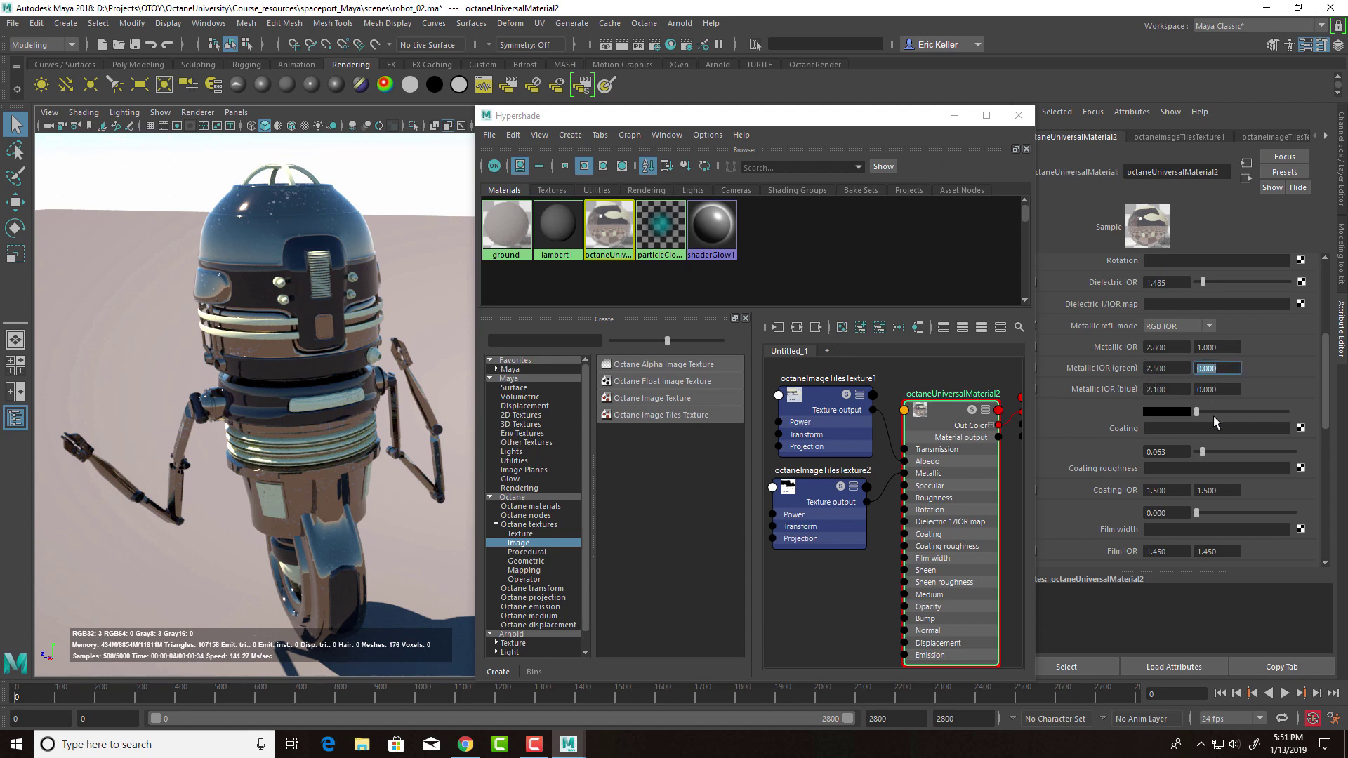
text(1.5)
key(Return)
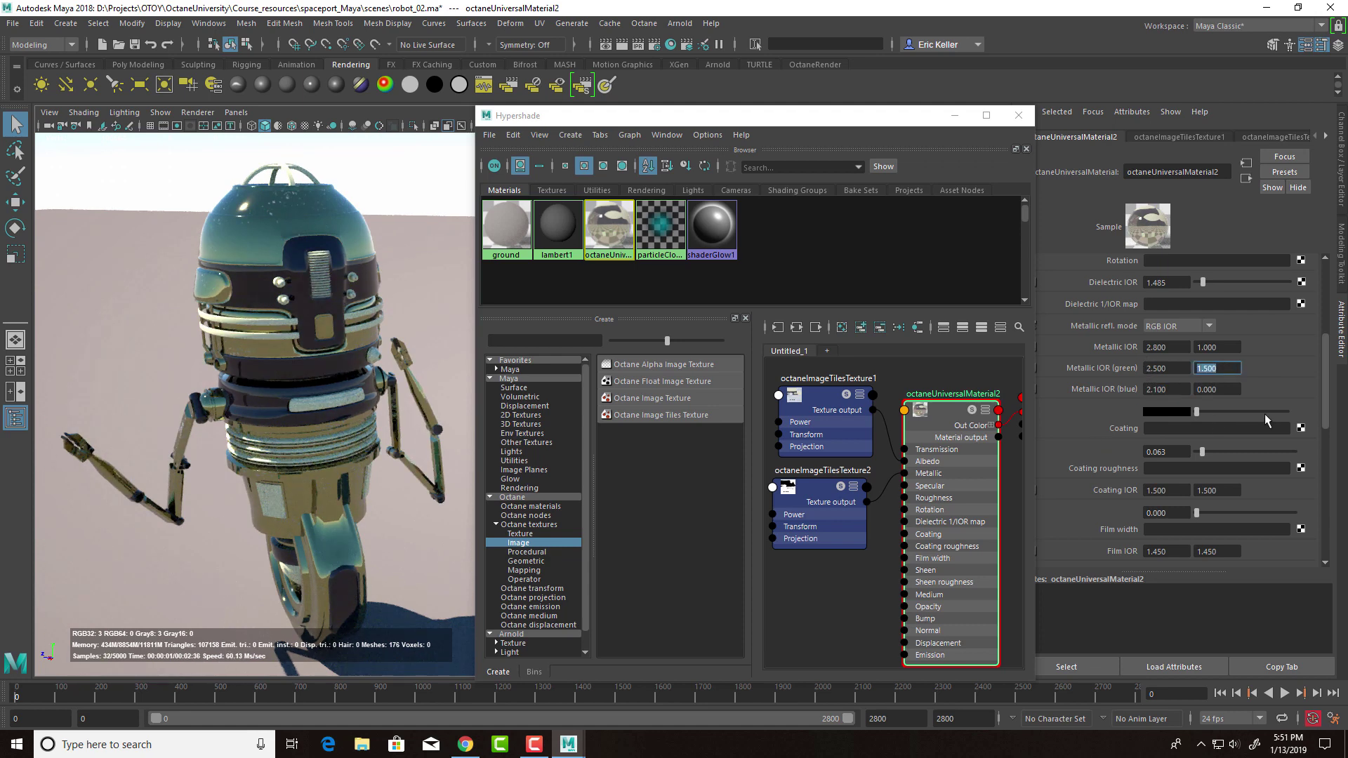
key(Tab)
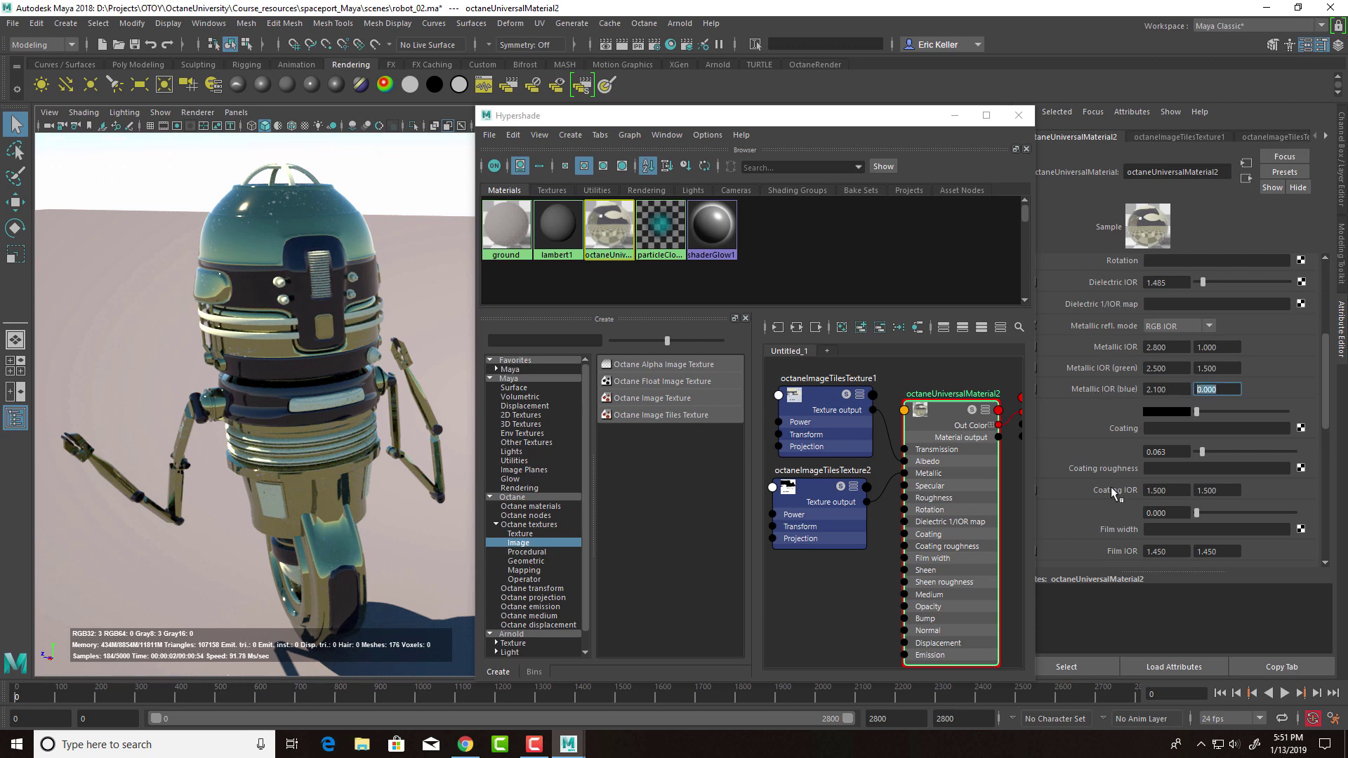
text(1.8)
key(Return)
- Try a white and a red Coating with a Coating roughness of 0.174, ending with a black coating and a roughness of 0.109
drag(1198, 412, 1258, 419)
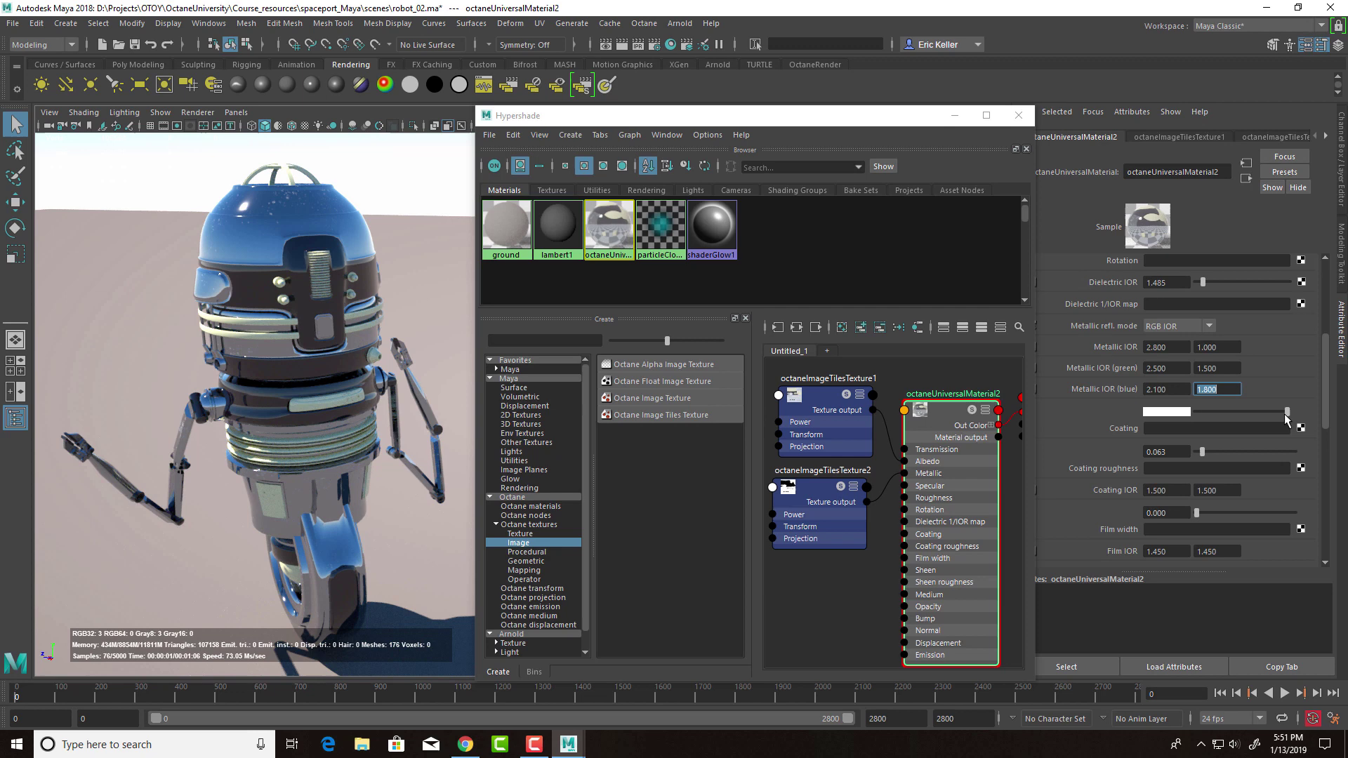
click(1178, 416)
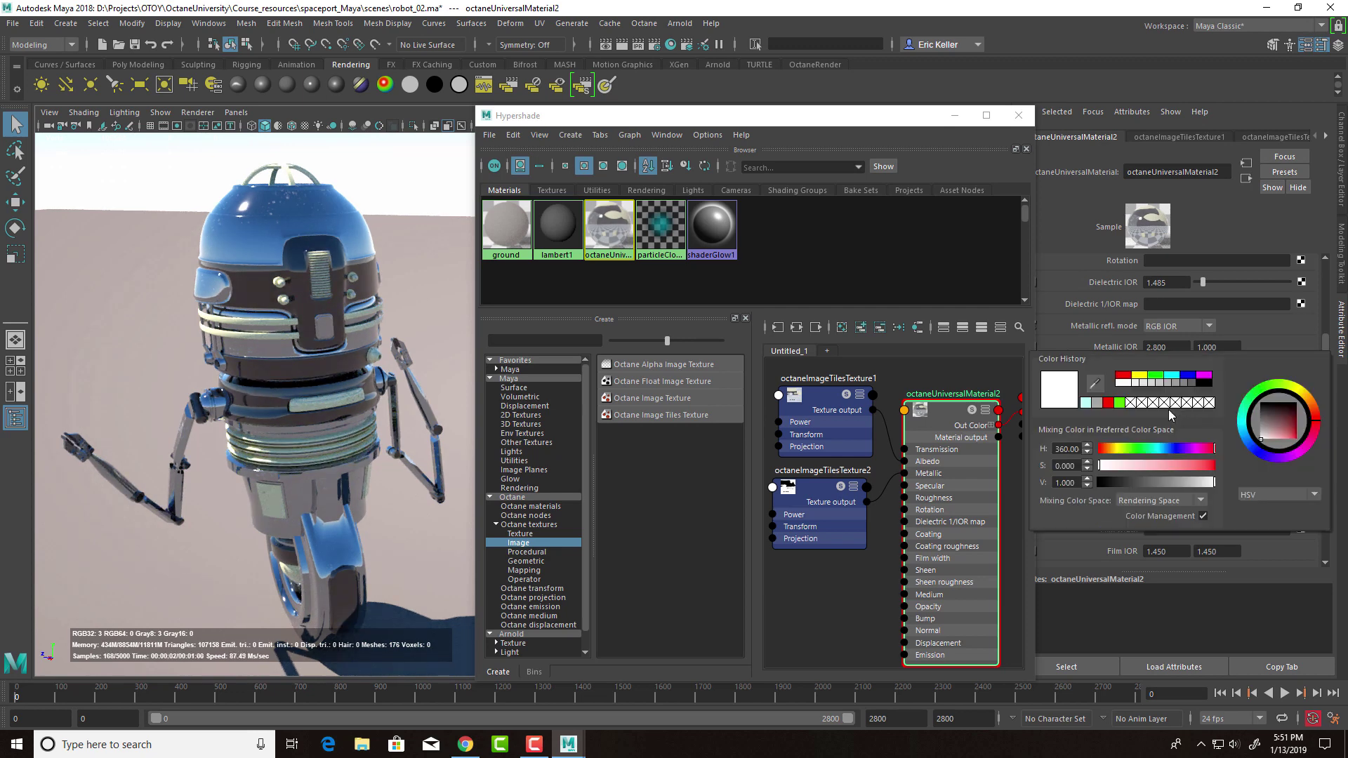
click(1123, 377)
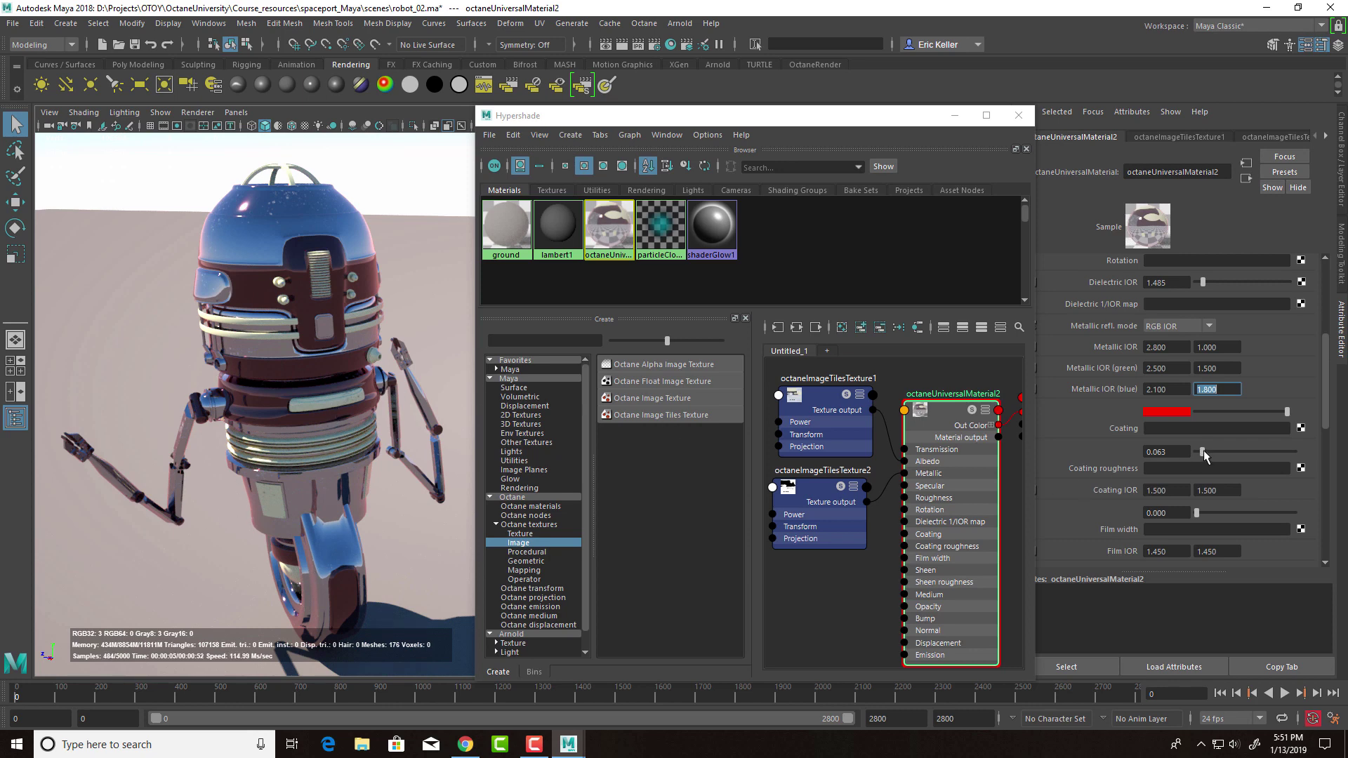
mouse_move(1205, 456)
mouse_down()
mouse_move(1282, 468)
mouse_move(1194, 454)
mouse_move(1271, 457)
mouse_move(1212, 457)
mouse_up()
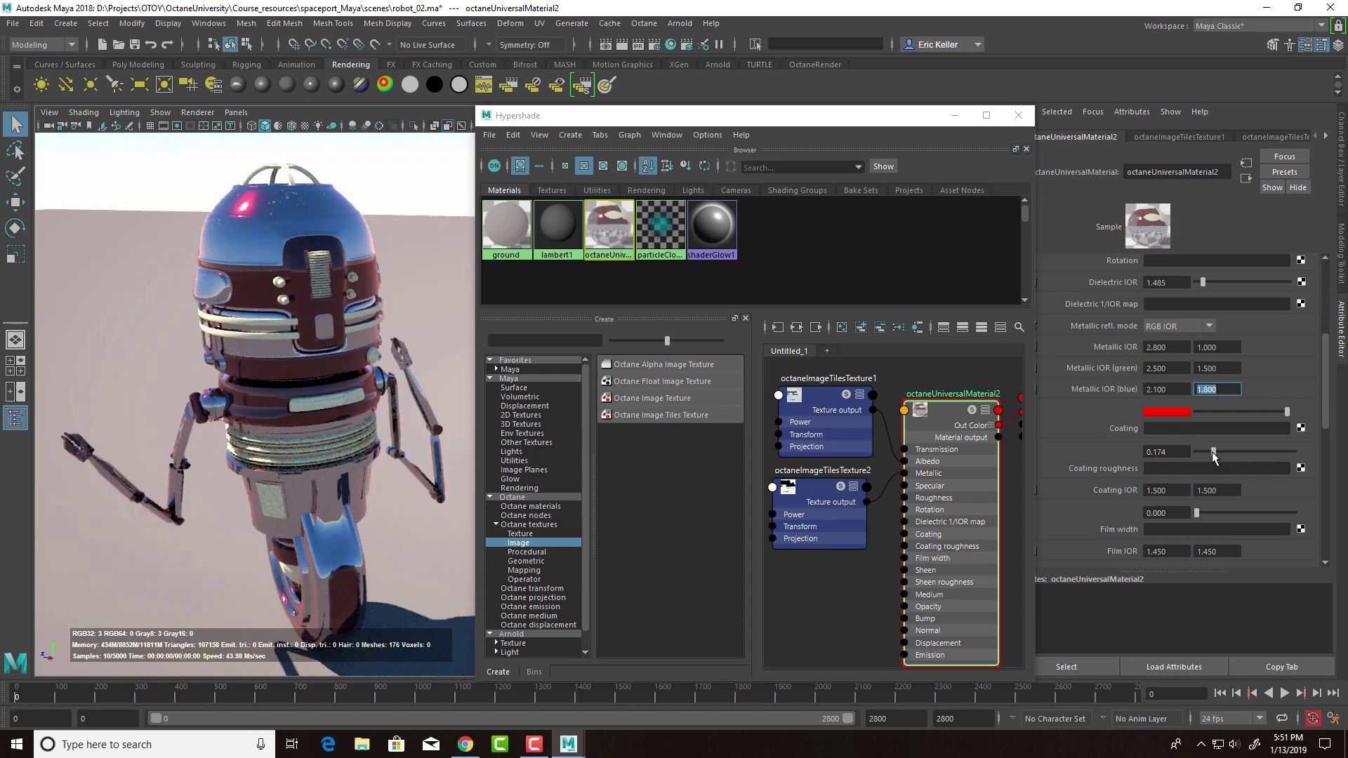
click(1162, 412)
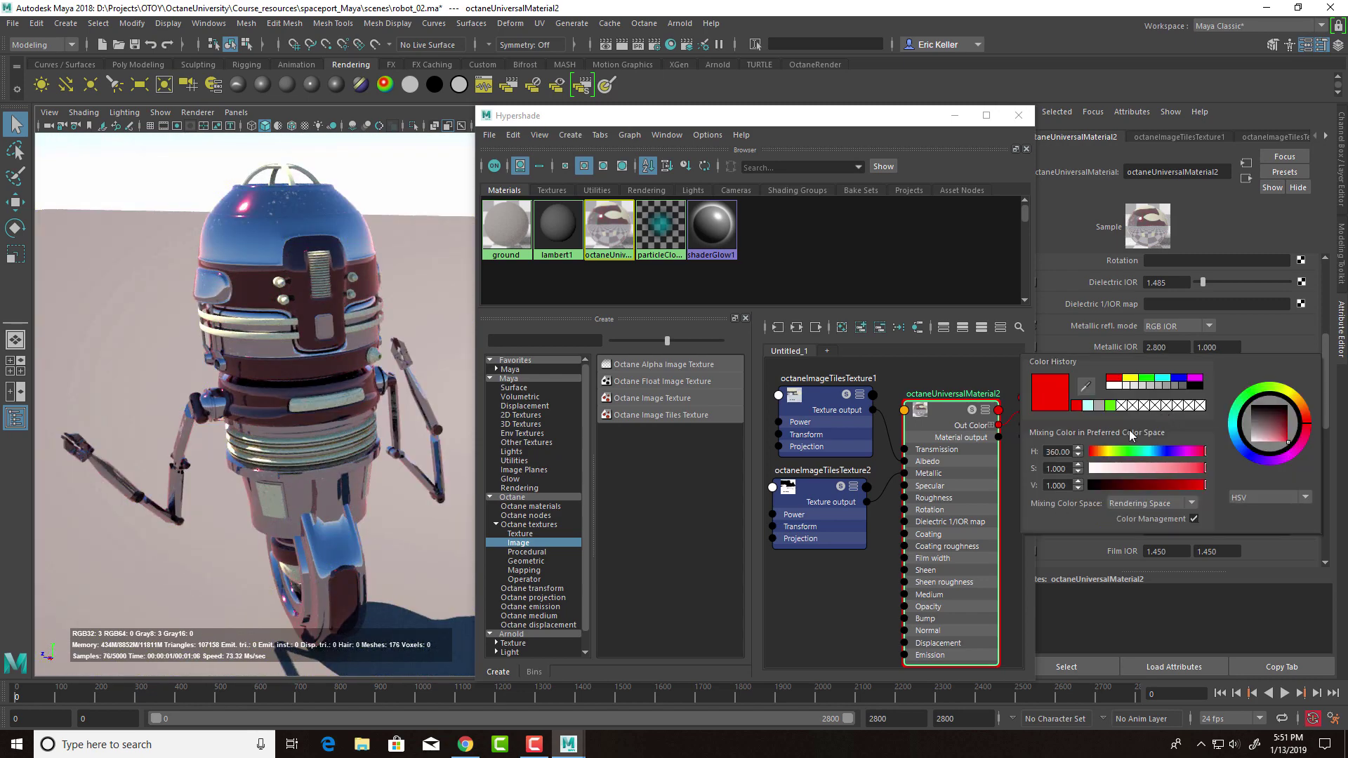
click(1198, 385)
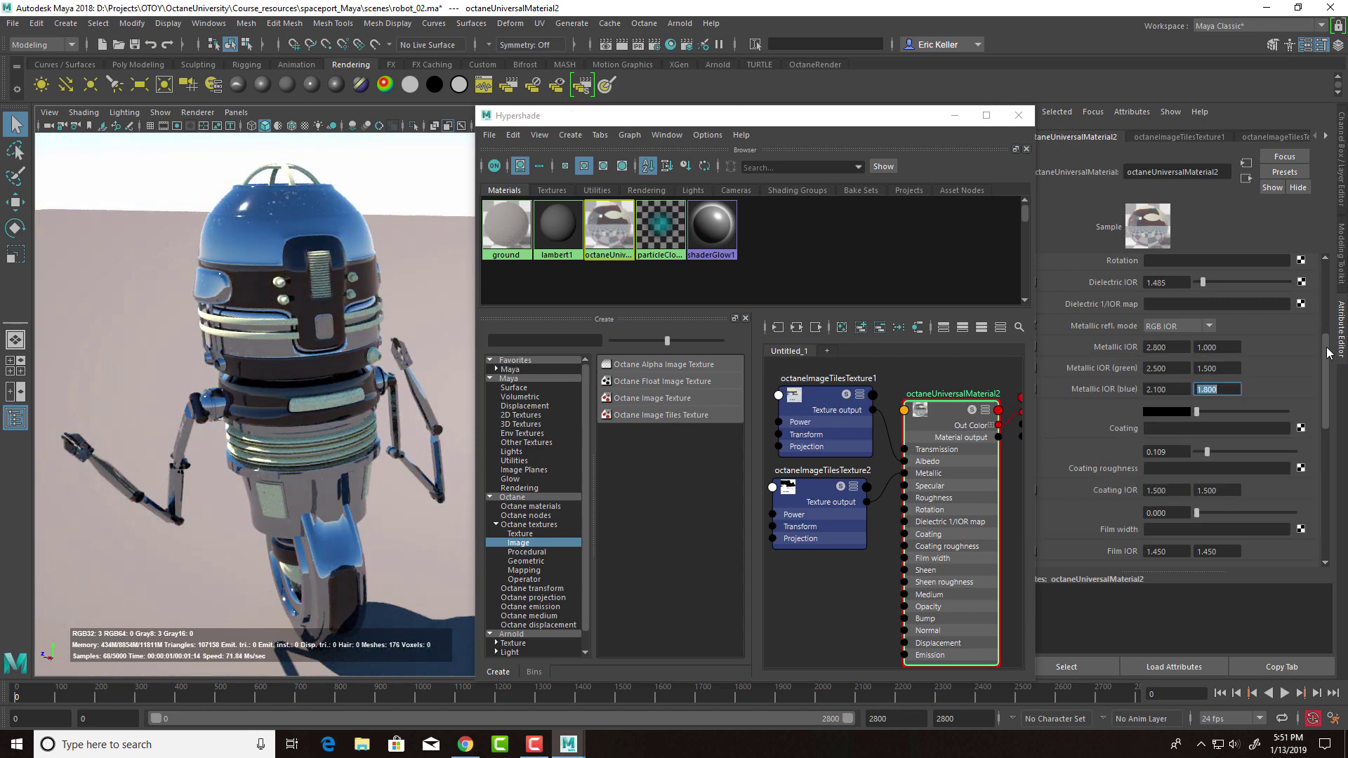
- Try light grey and red as the Coating color of the universal material and settle on light cyan
scroll(1202, 373, down, 4)
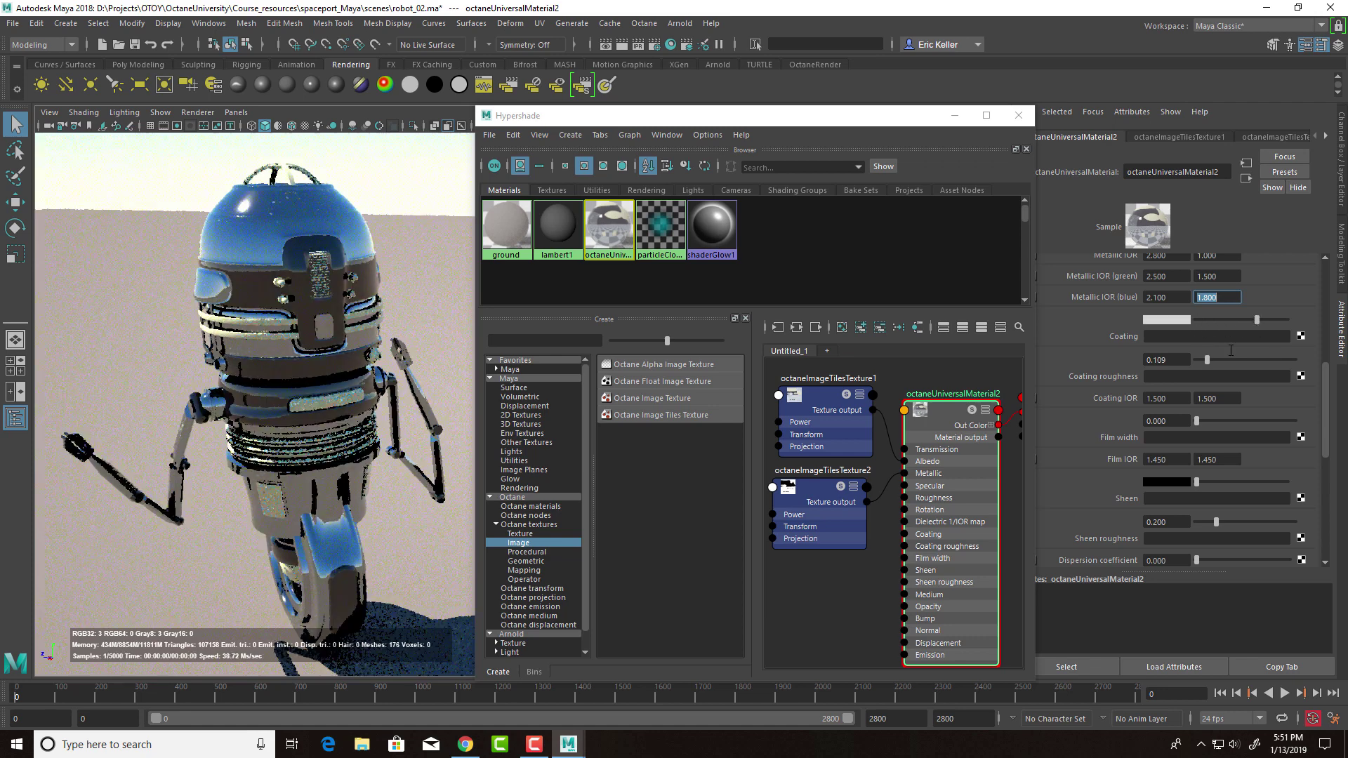
click(1160, 320)
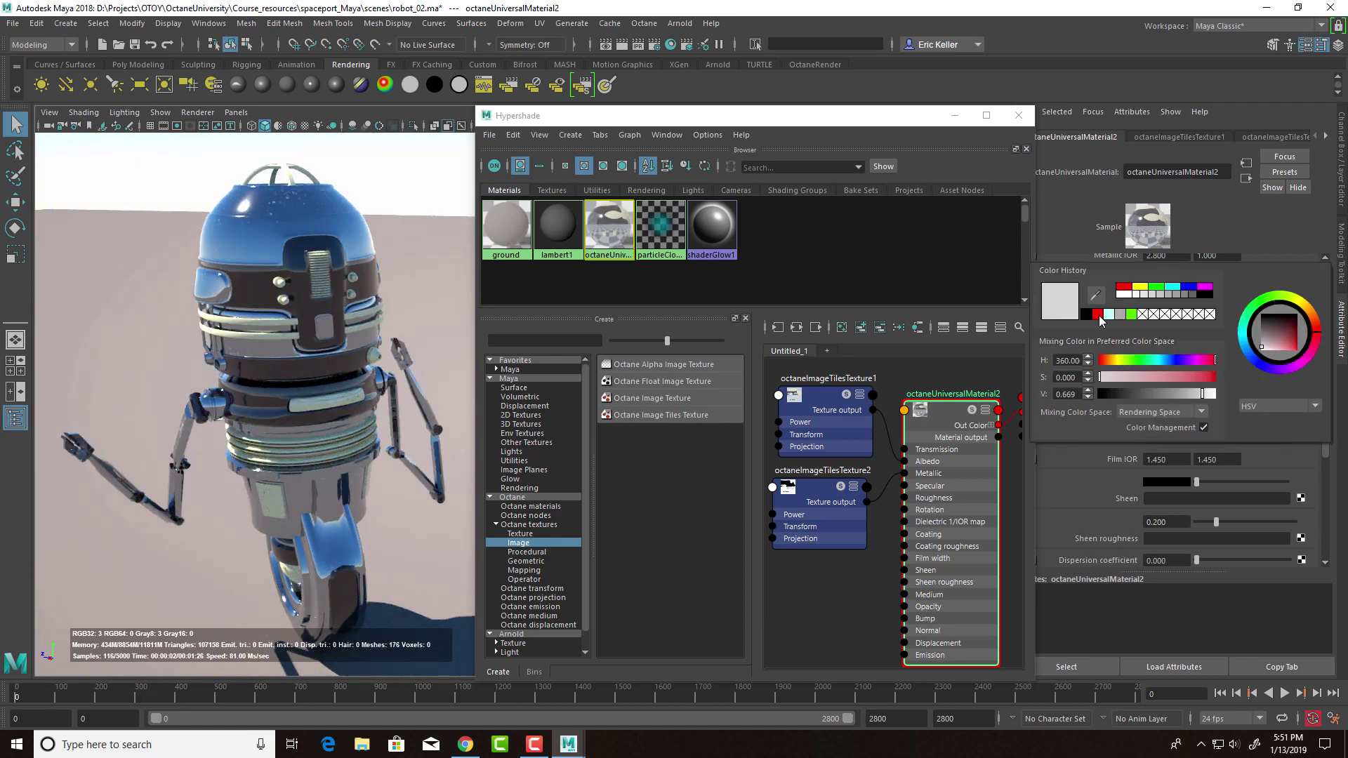
click(1098, 315)
click(1171, 322)
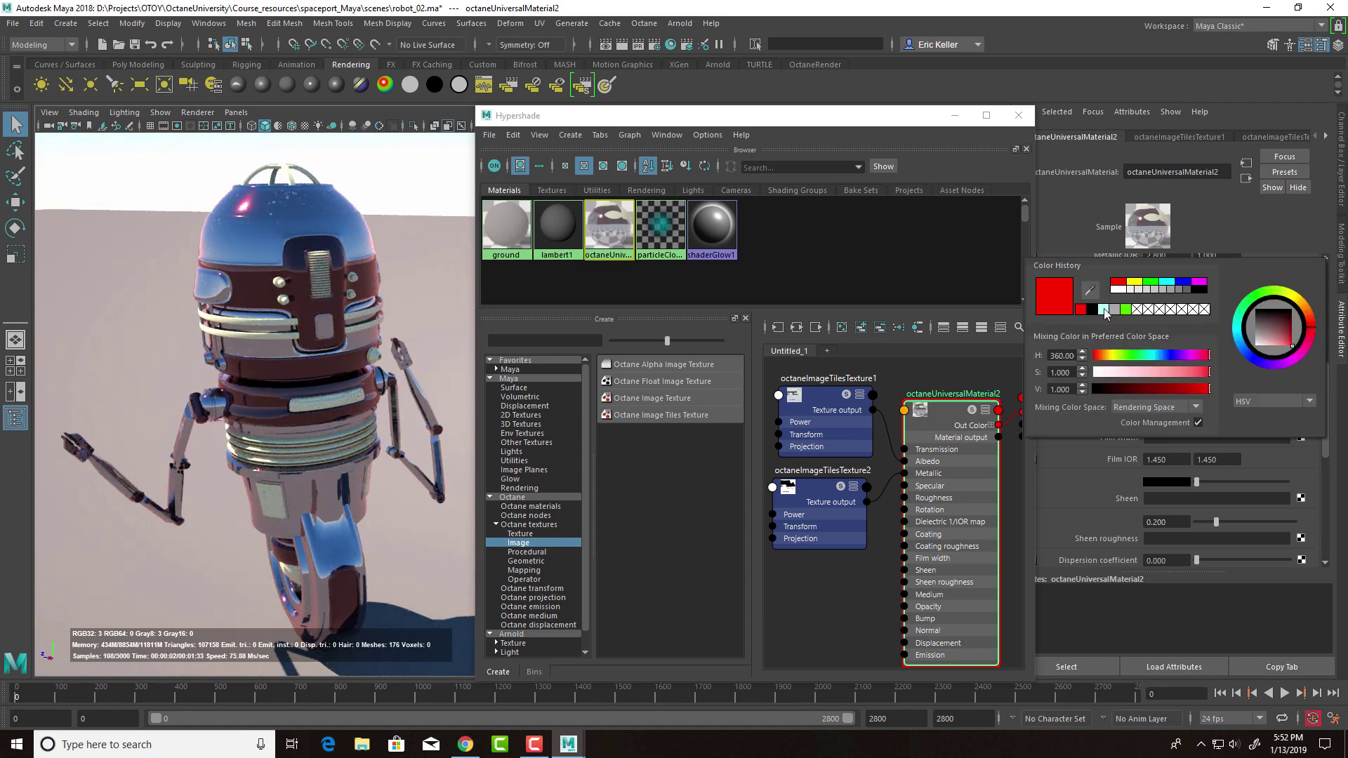
click(1103, 309)
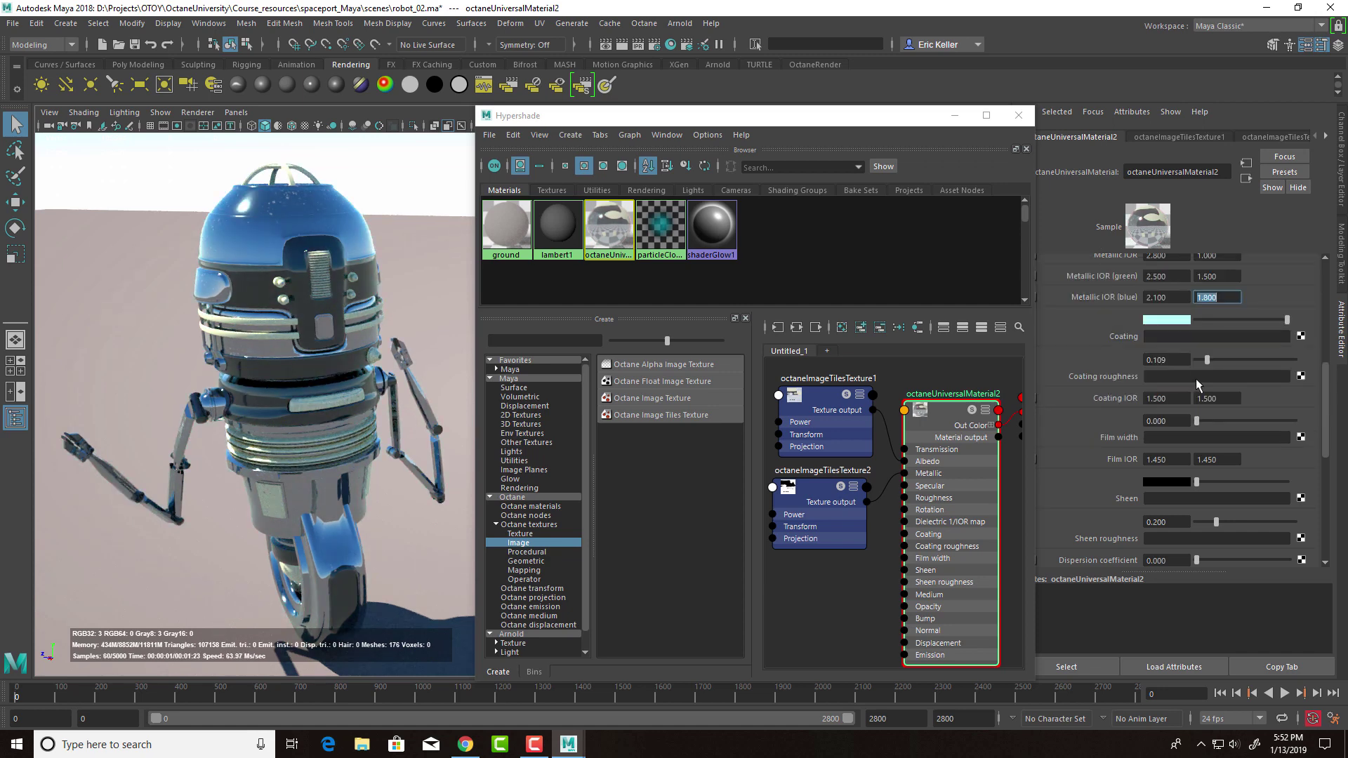
- Set the first Coating IOR value to 2.8, try a Coating roughness of 0.145 and settle on 0.043
click(1167, 398)
text(2.8)
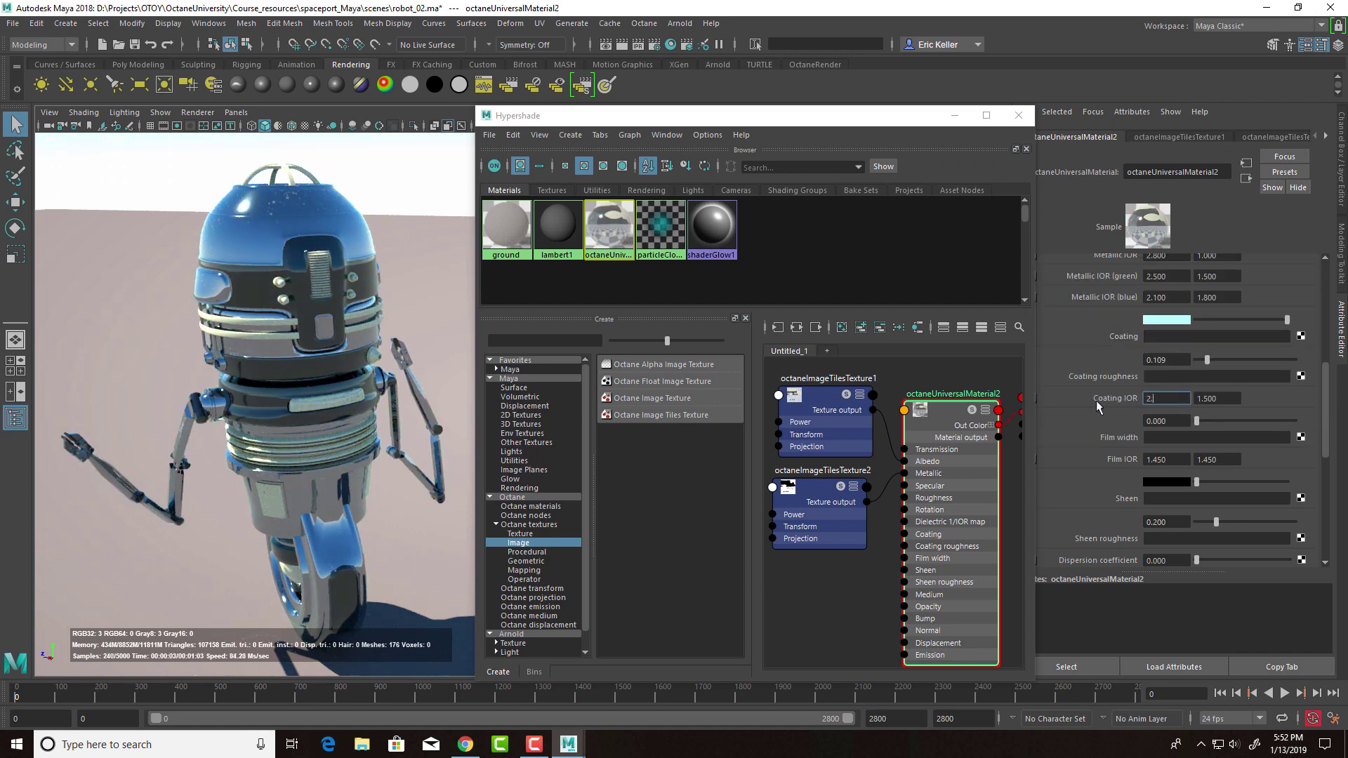
key(Return)
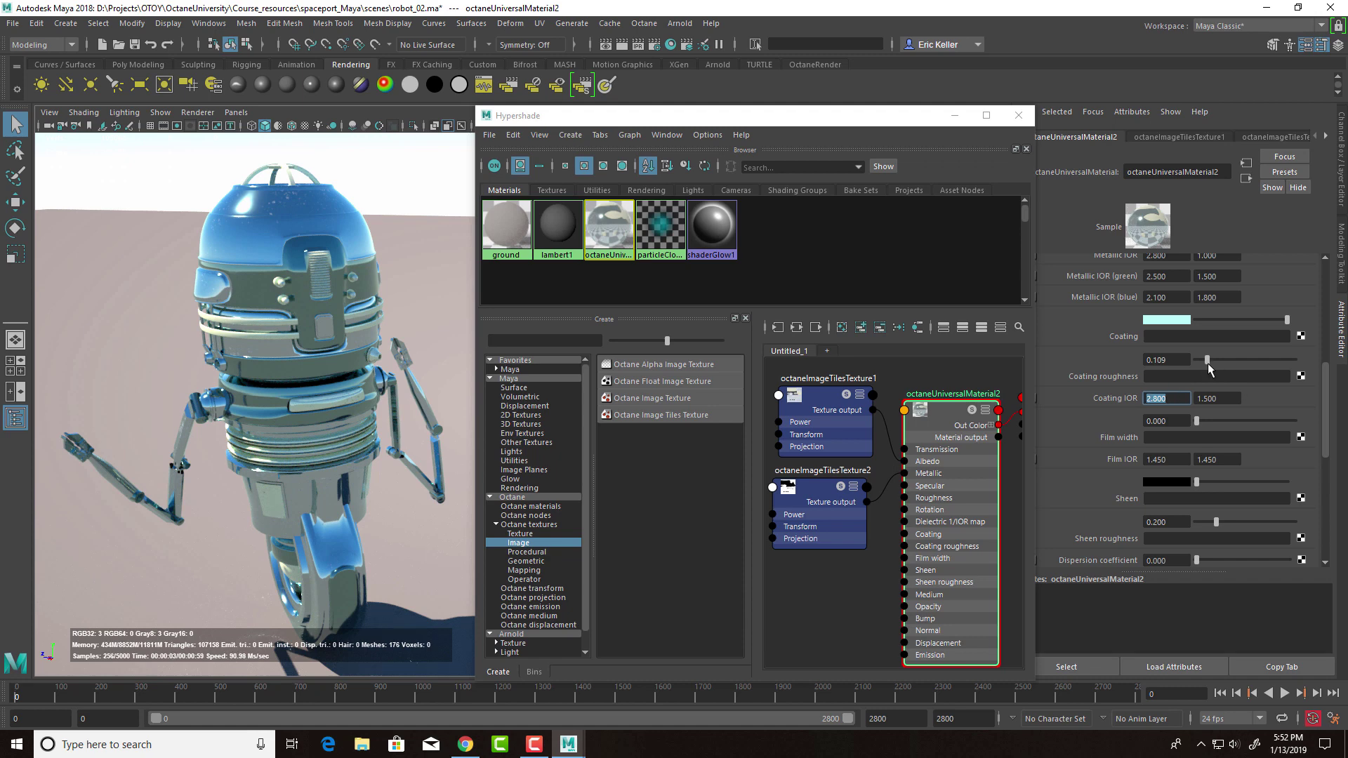
mouse_move(1208, 361)
mouse_down()
mouse_move(1241, 361)
mouse_move(1215, 362)
mouse_up()
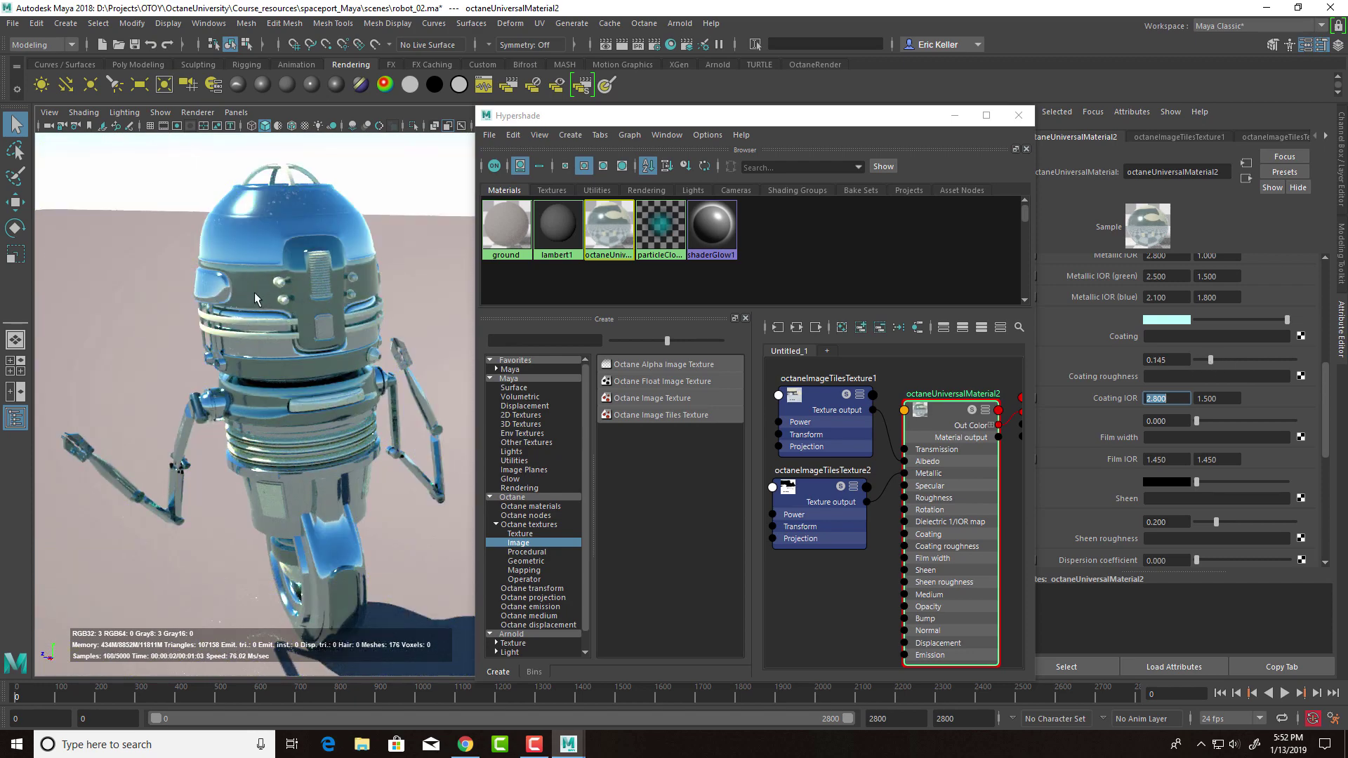
drag(1211, 360, 1201, 360)
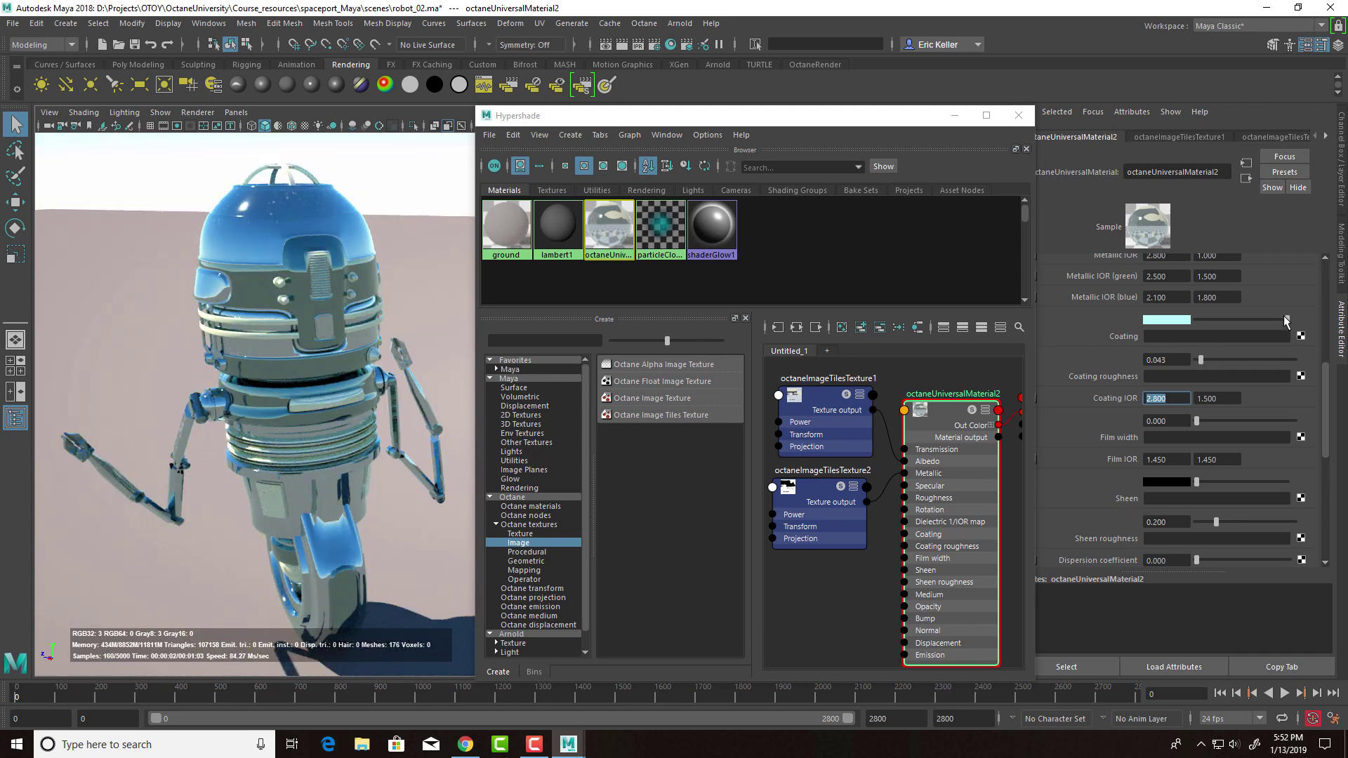
- Set the Coating to black, then try a Film width of 0.312 and return it to 0
drag(1208, 322, 1130, 328)
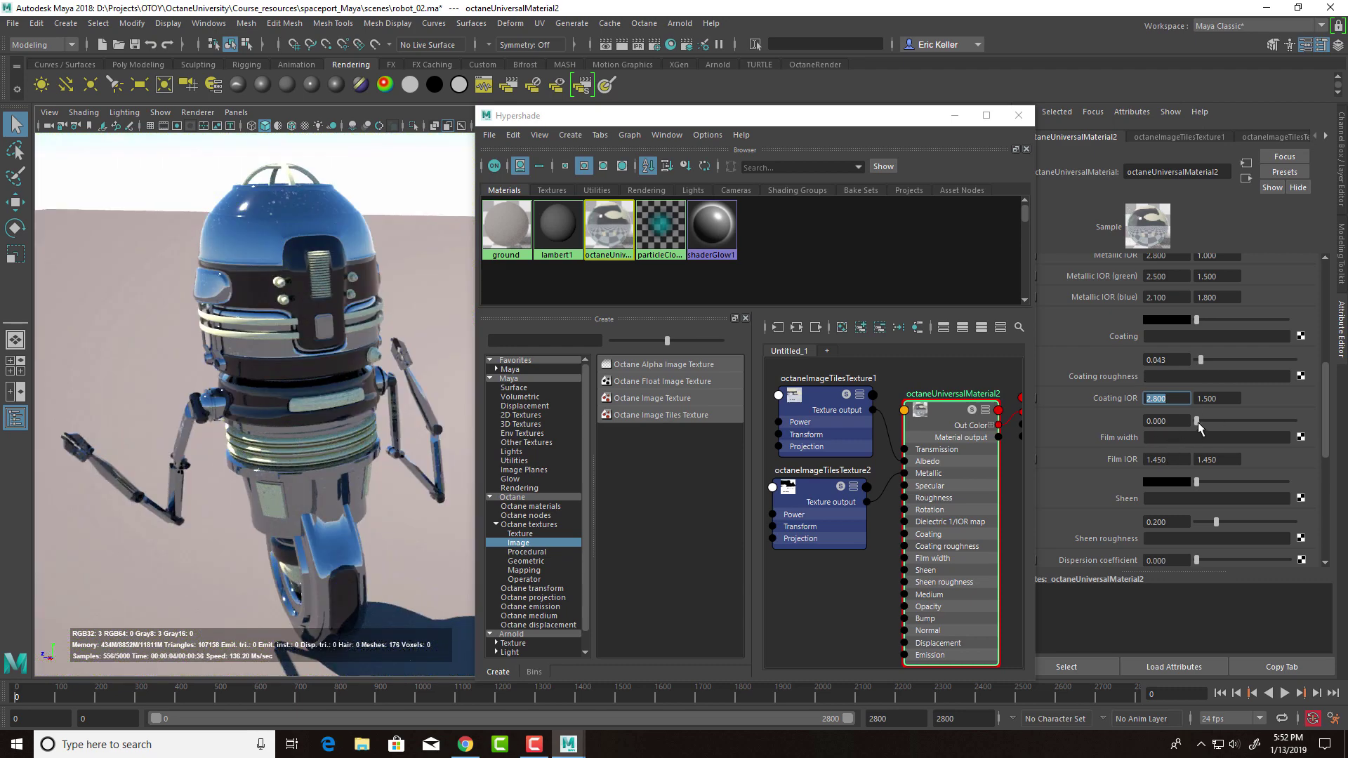
drag(1201, 421, 1225, 423)
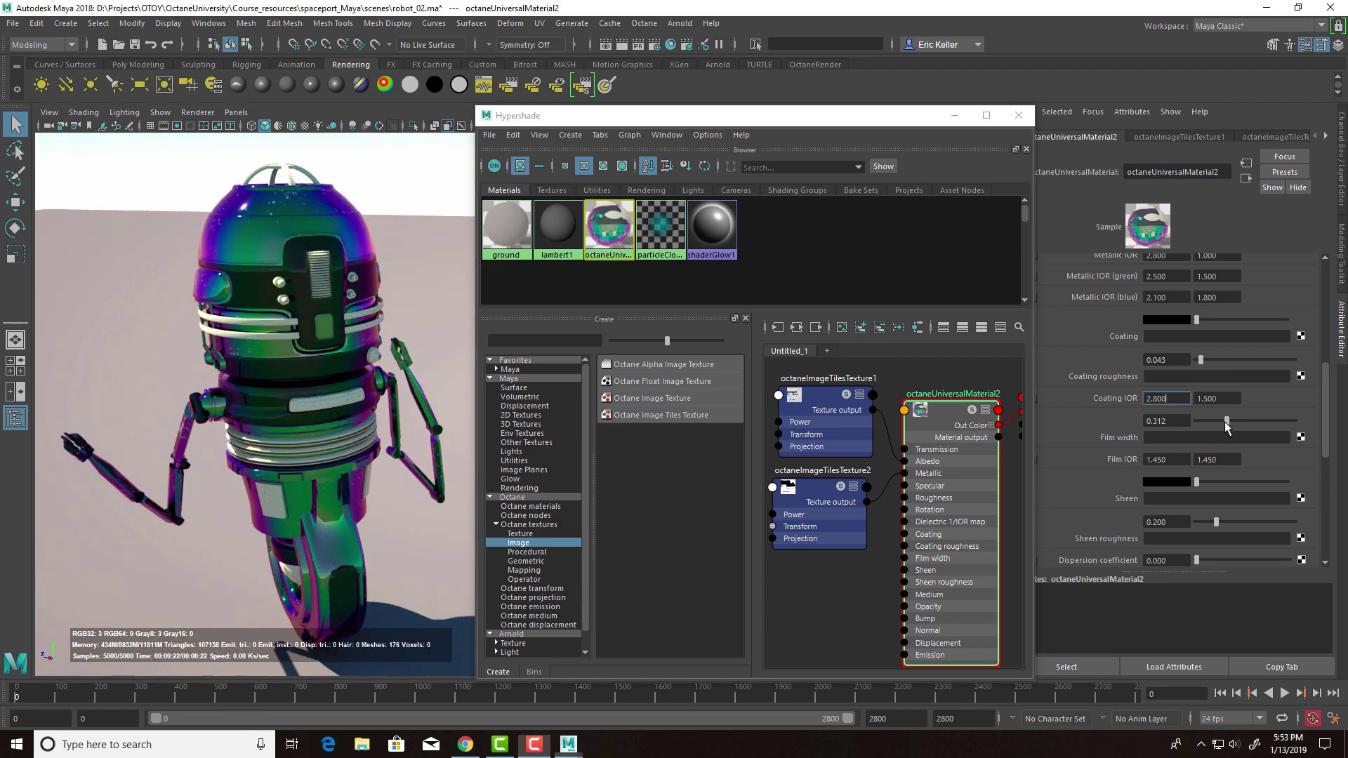
mouse_move(1225, 422)
mouse_down()
mouse_move(1206, 420)
mouse_move(1232, 421)
mouse_up()
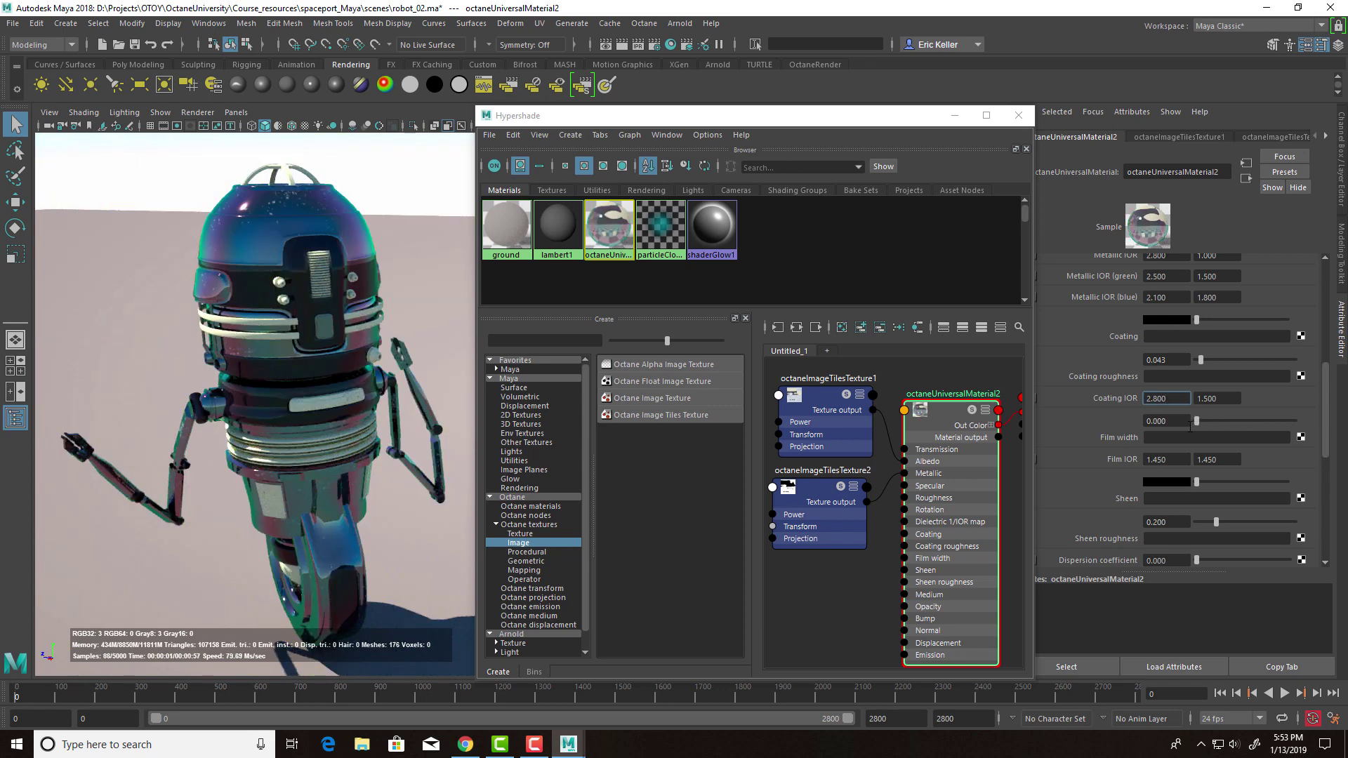
double_click(1166, 421)
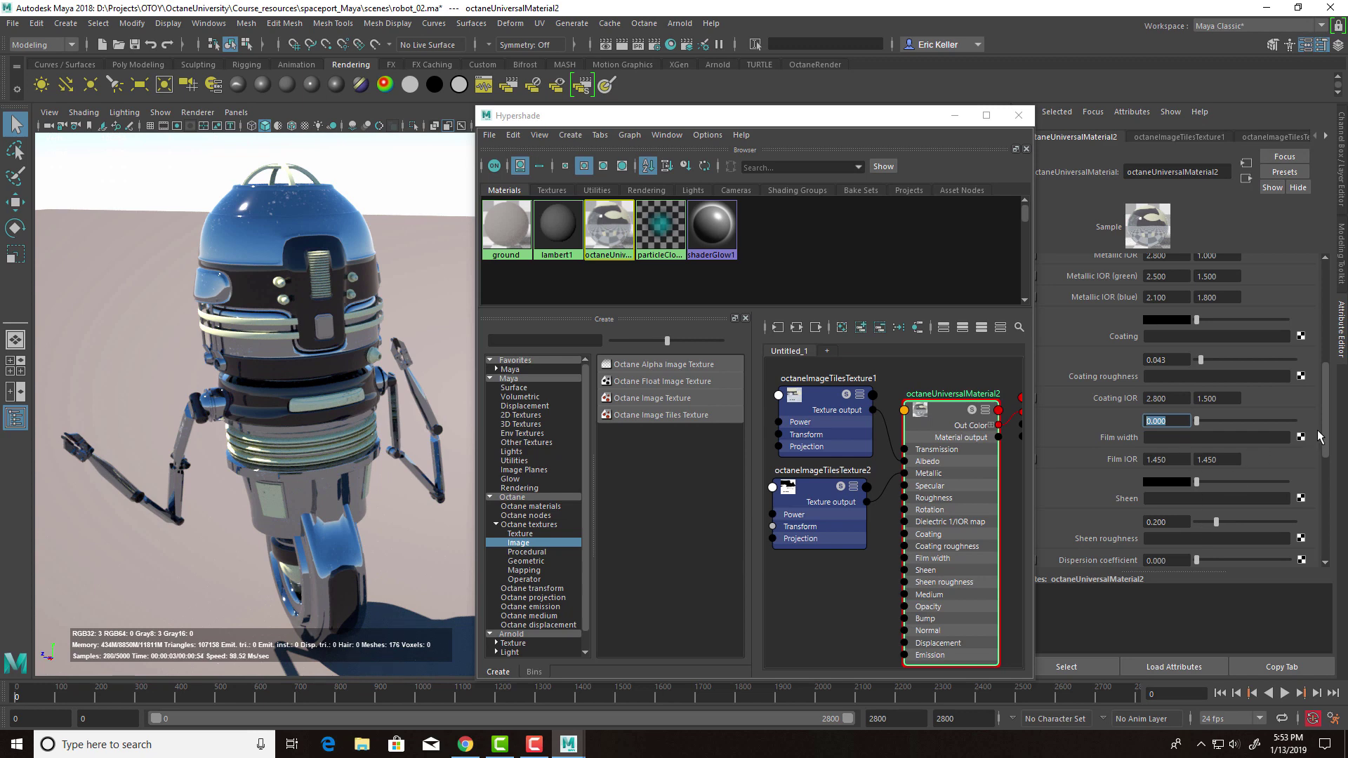
- Try a bright green Sheen with a Sheen roughness of 0.558 and inspect it on the robot from several angles
drag(1318, 434, 1315, 483)
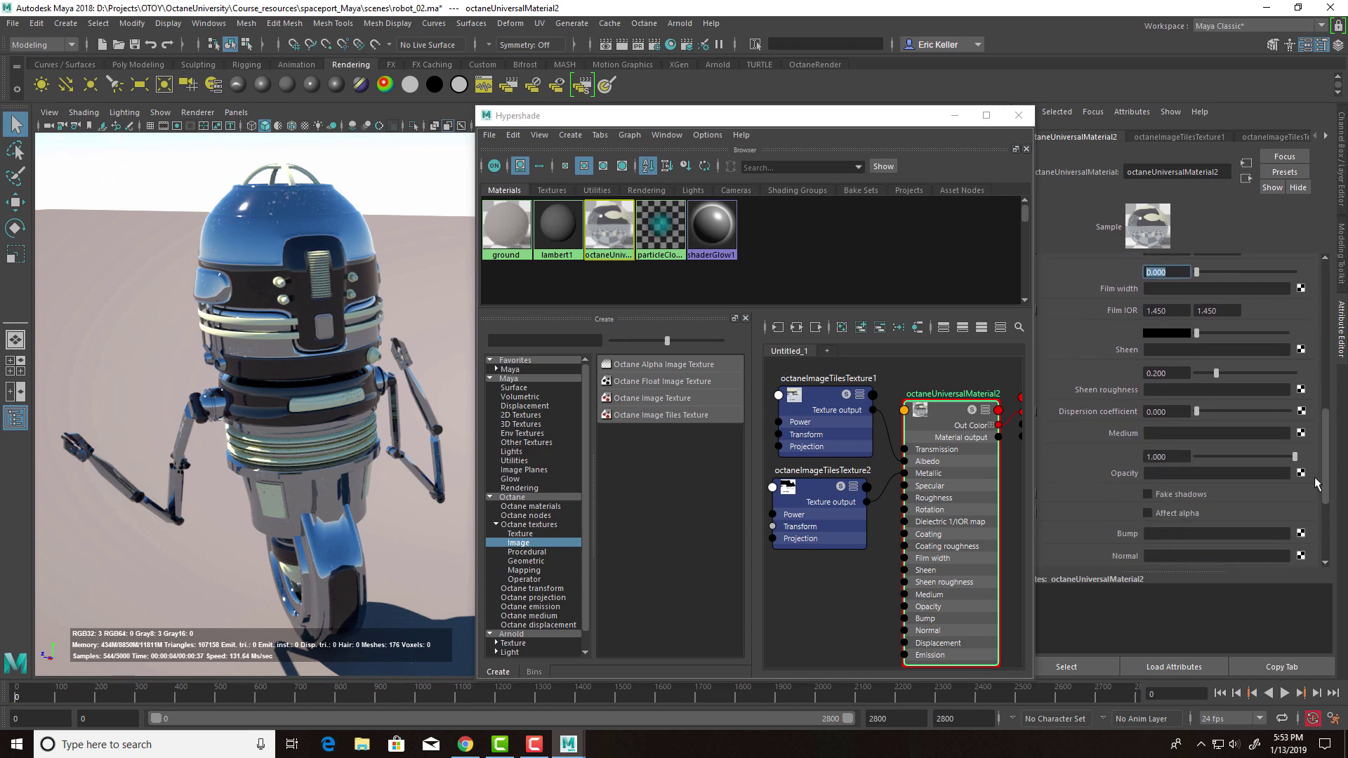
click(1176, 335)
click(1129, 324)
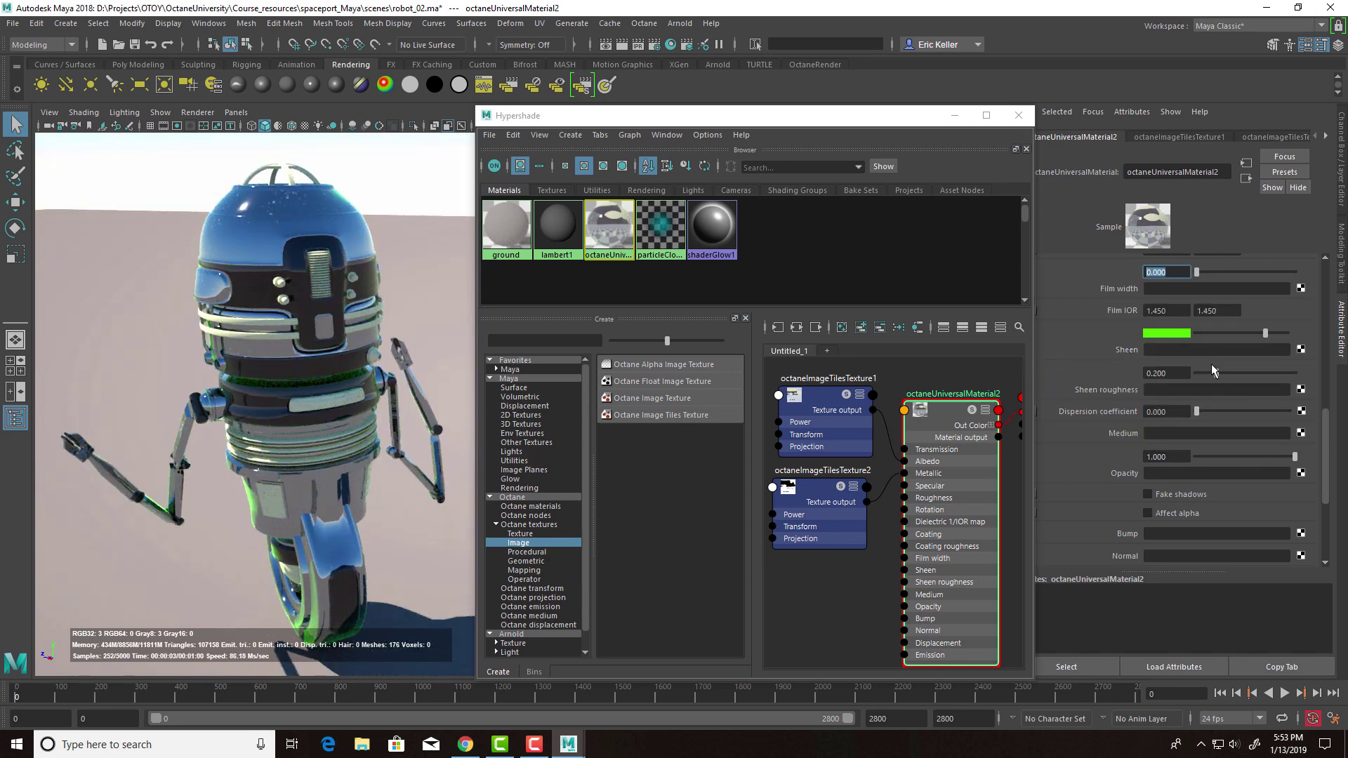
drag(1217, 379, 1251, 379)
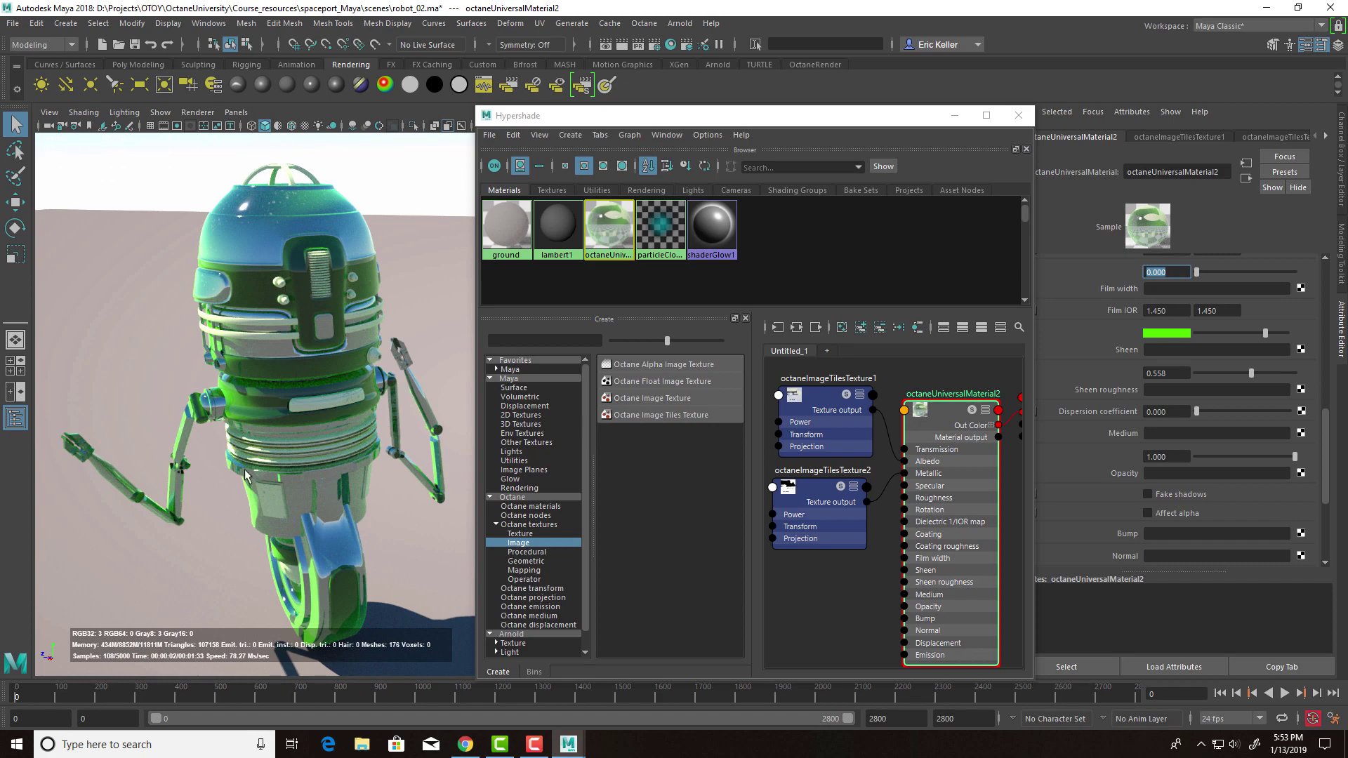
alt+drag(267, 386, 252, 485)
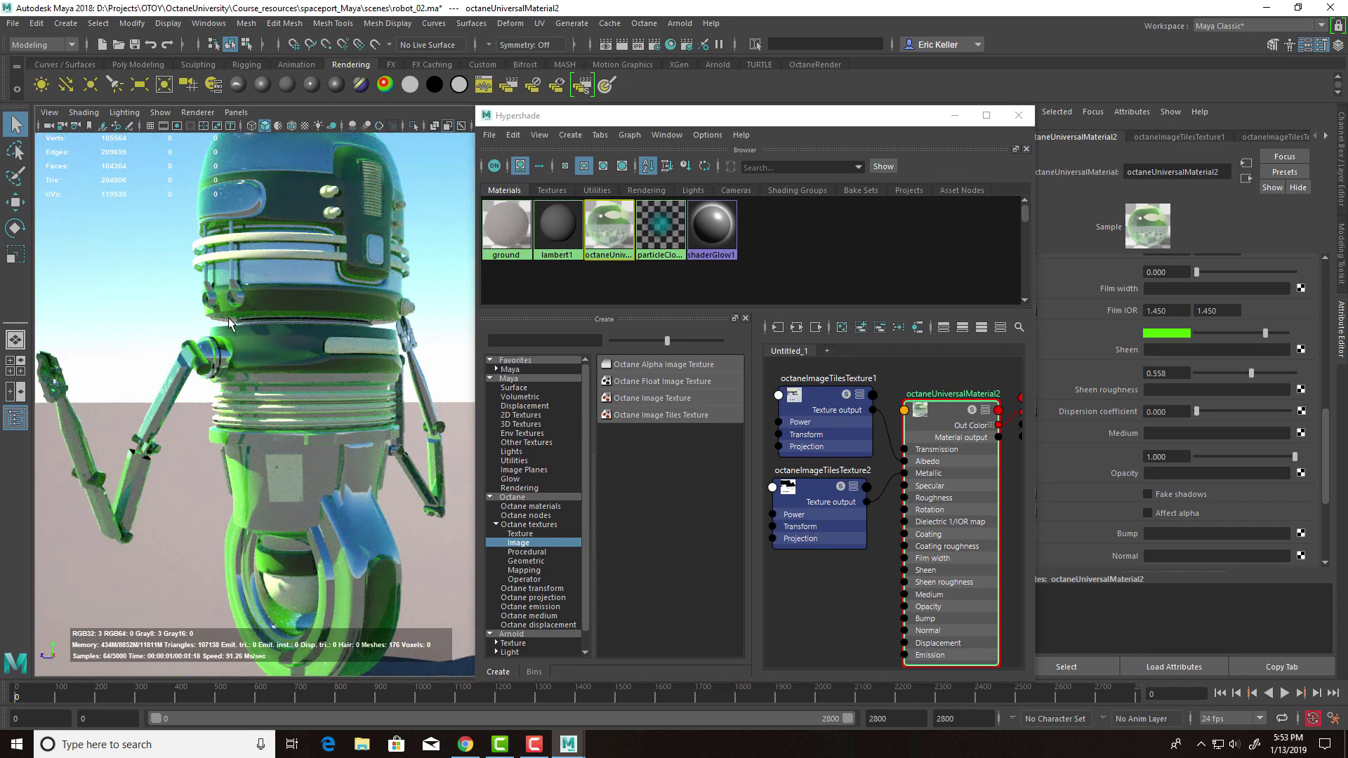
alt+drag(239, 342, 421, 379)
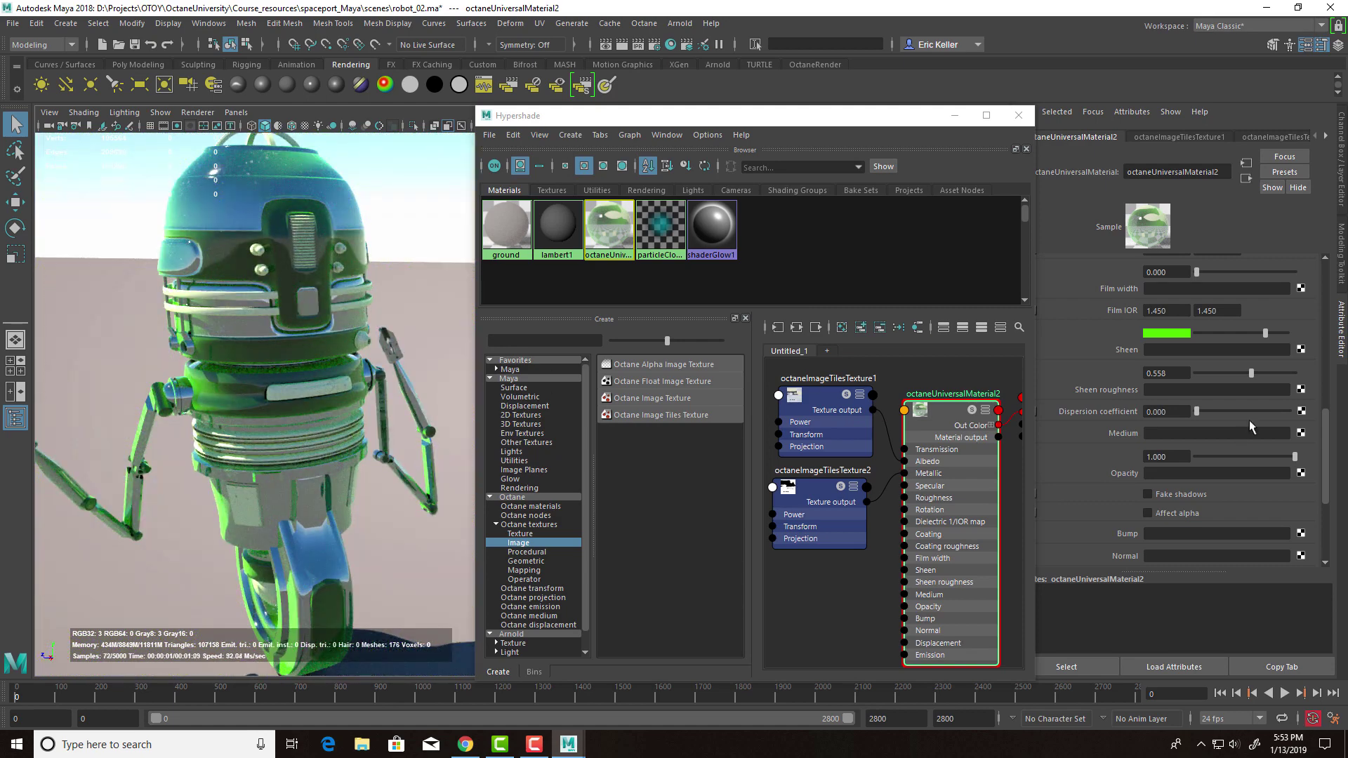
- Brighten the green Sheen slightly with a Sheen roughness of 0.254, and try a Dispersion coefficient of 0.005 before resetting it to 0
drag(1275, 339, 1223, 378)
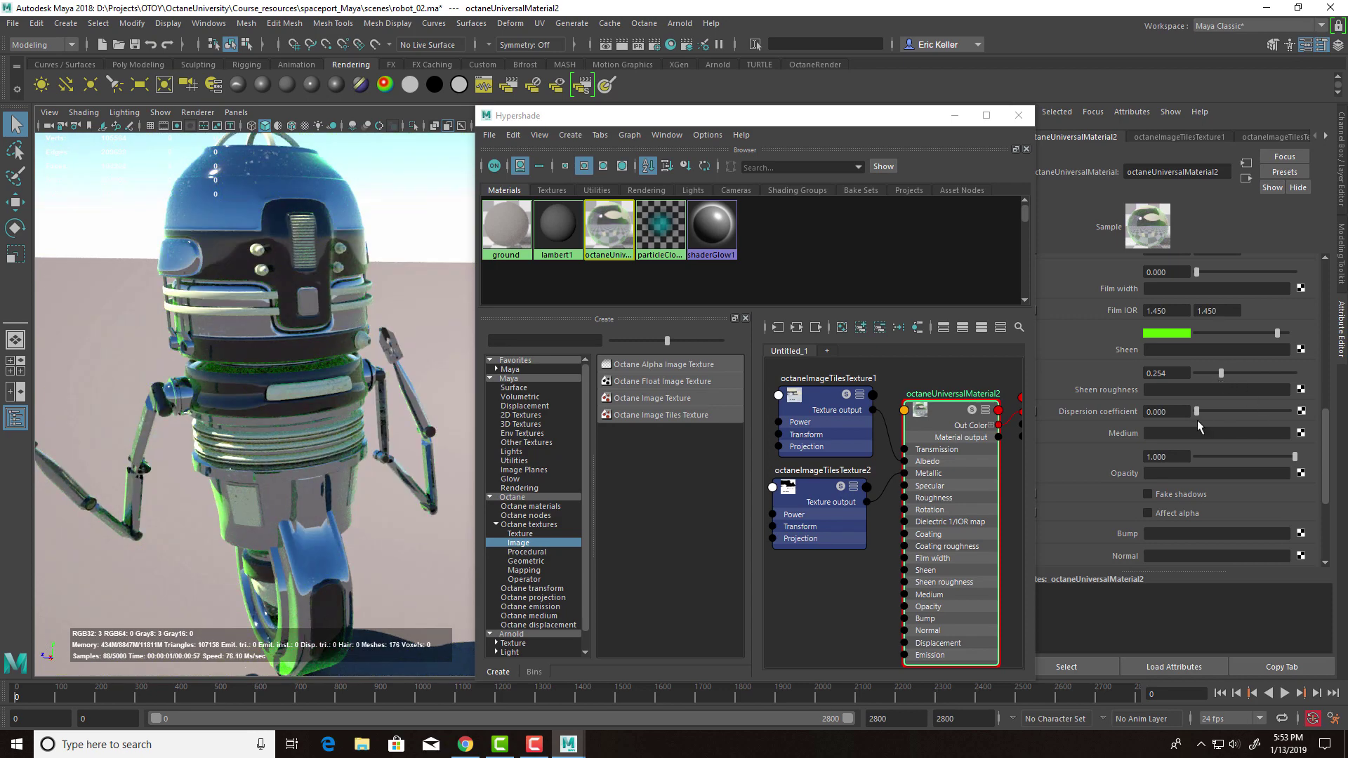
mouse_move(1197, 412)
mouse_down()
mouse_move(1266, 413)
mouse_move(1197, 413)
mouse_up()
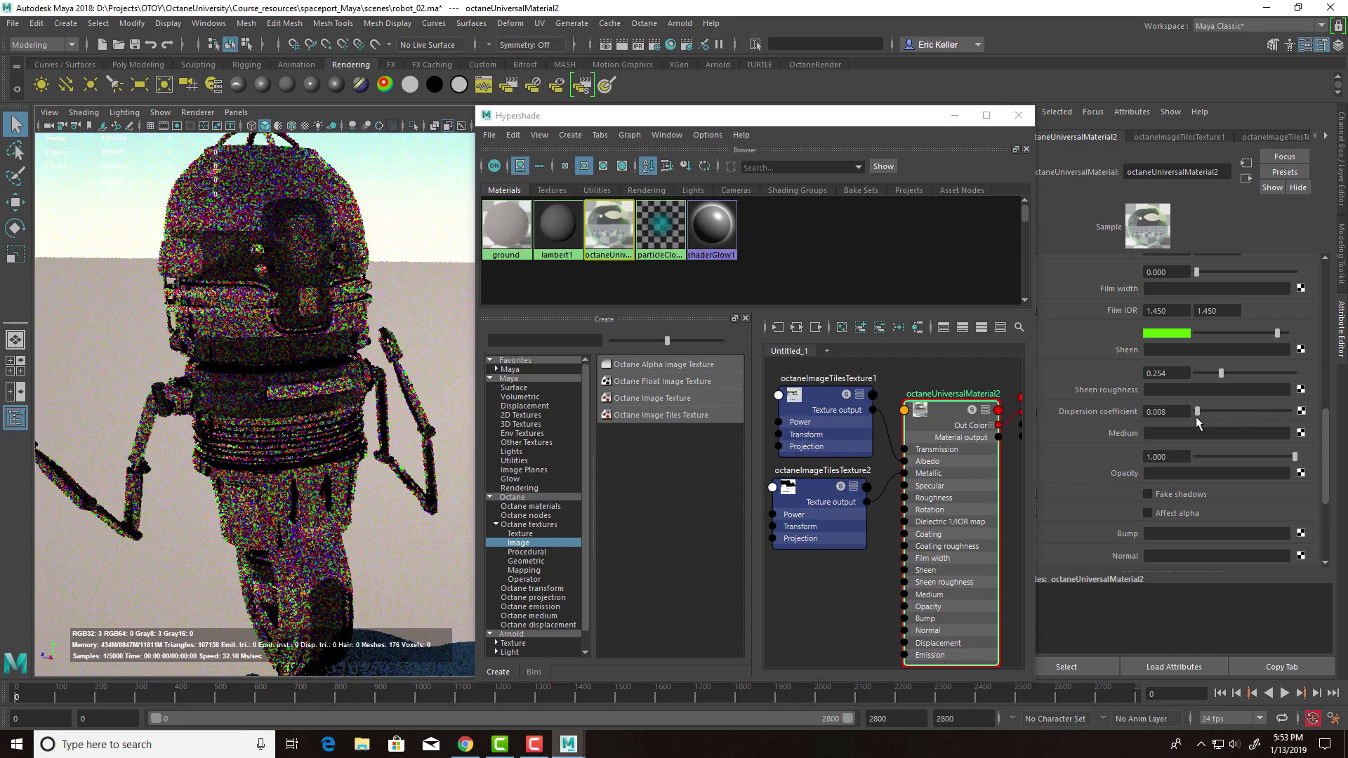
scroll(1310, 456, down, 5)
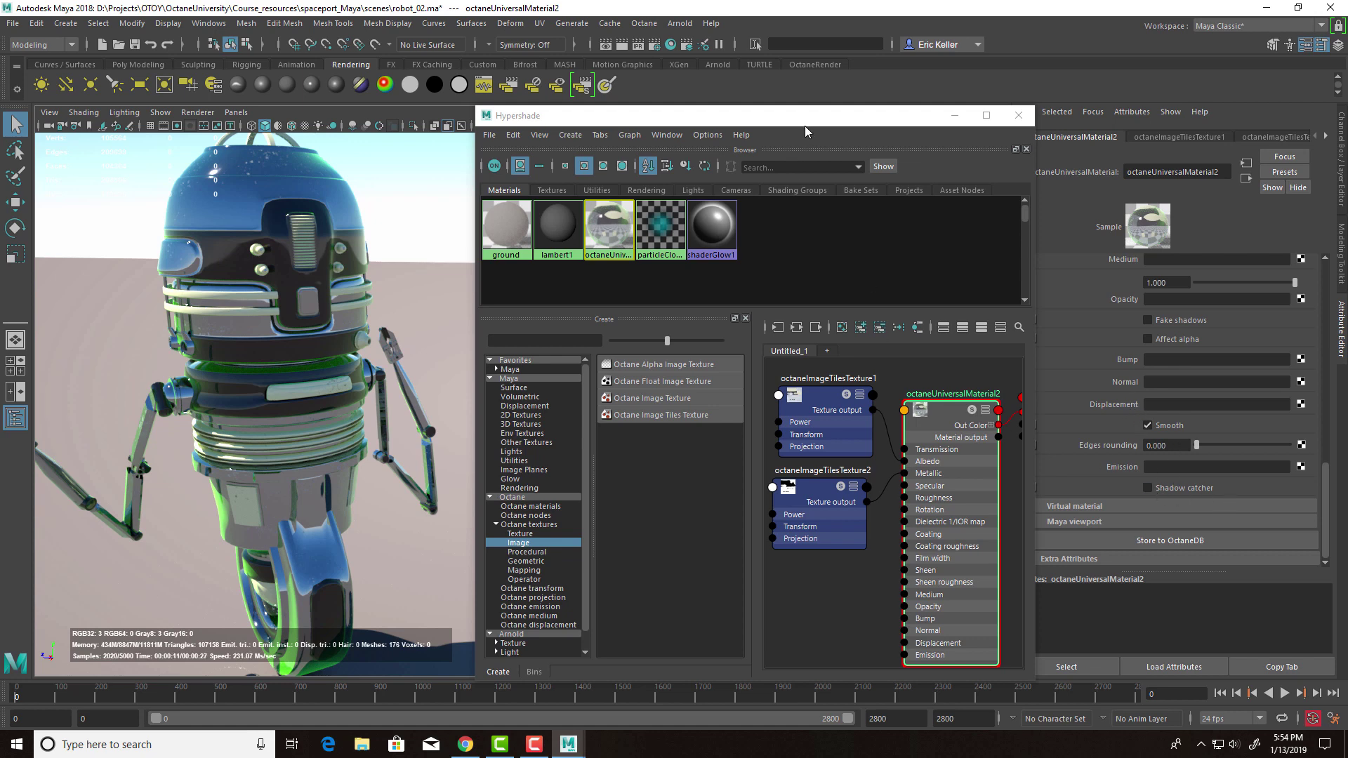
- Disconnect octaneImageTilesTexture2 from the universal material's Metallic input
drag(805, 125, 780, 124)
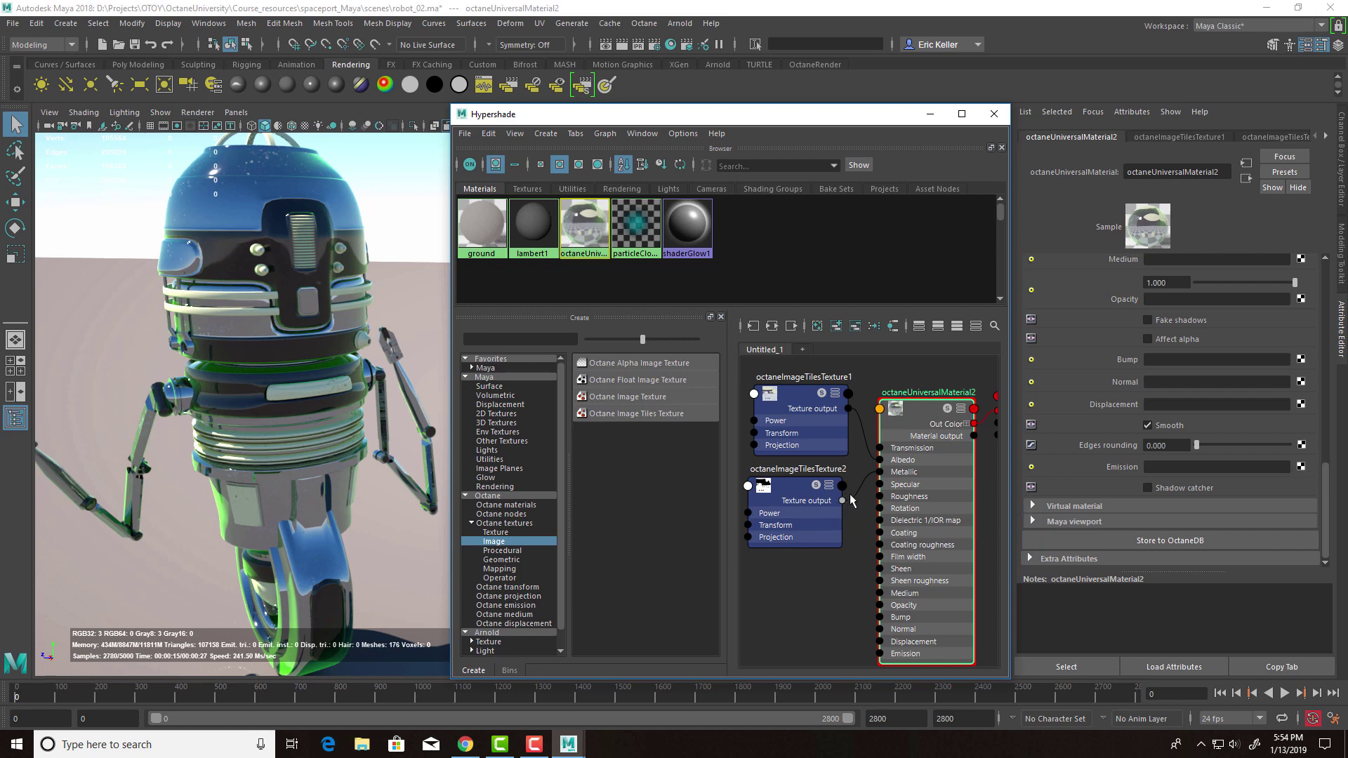
click(861, 483)
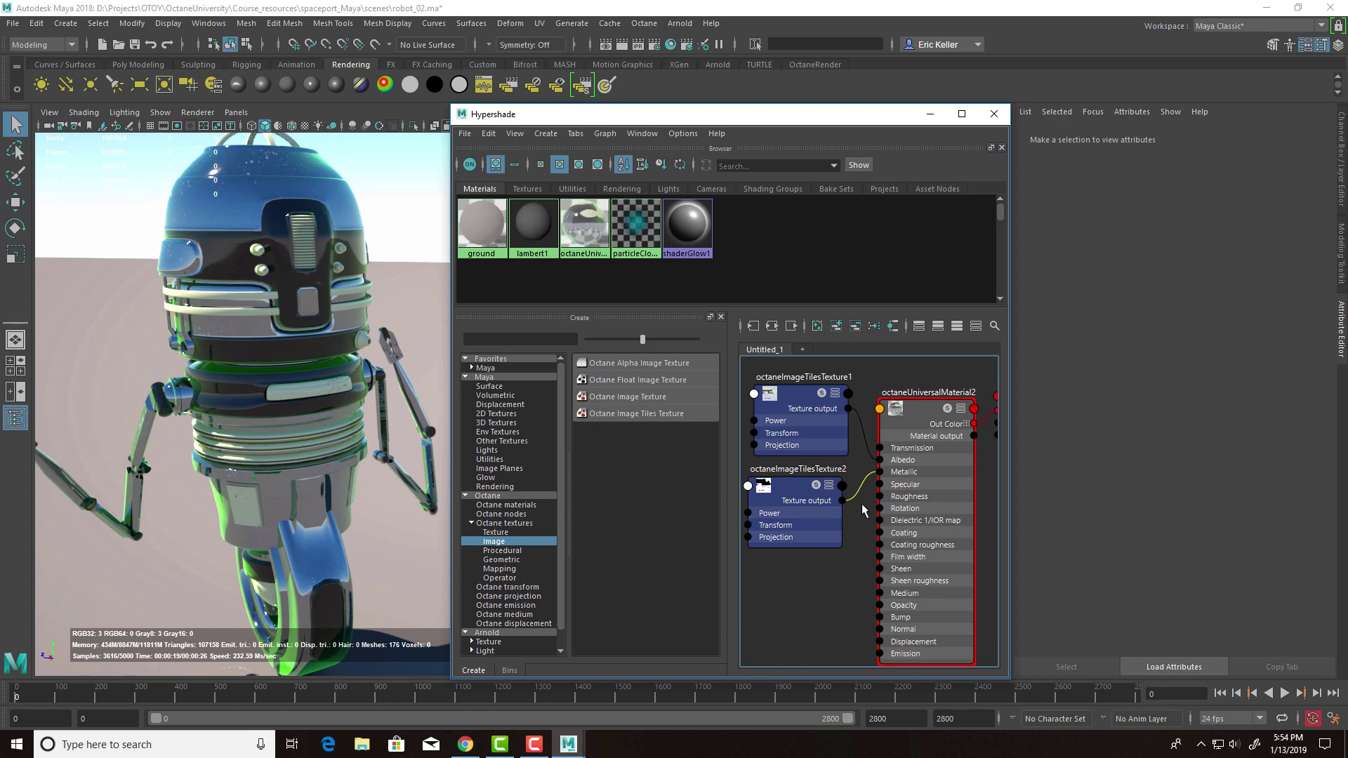
key(Delete)
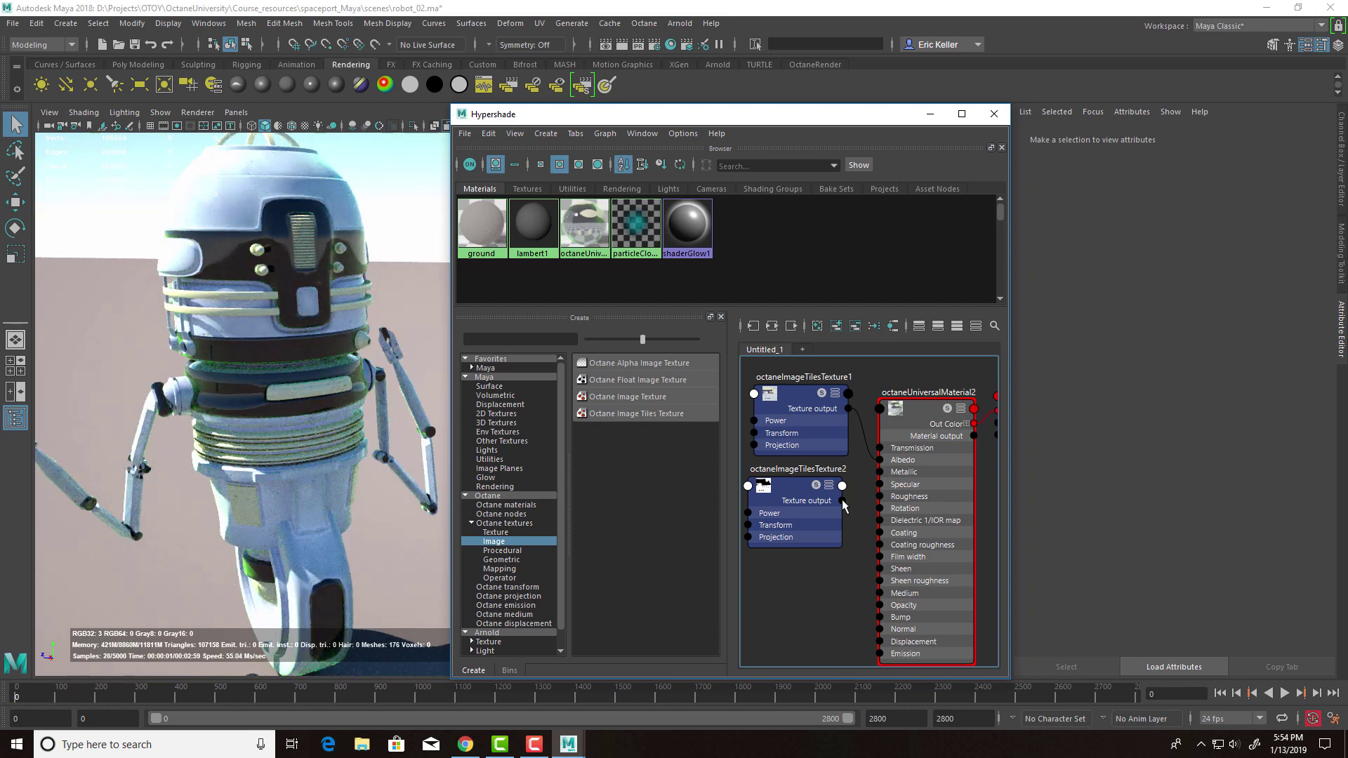
- Set the Sheen color of octaneUniversalMaterial2 back to black
click(927, 415)
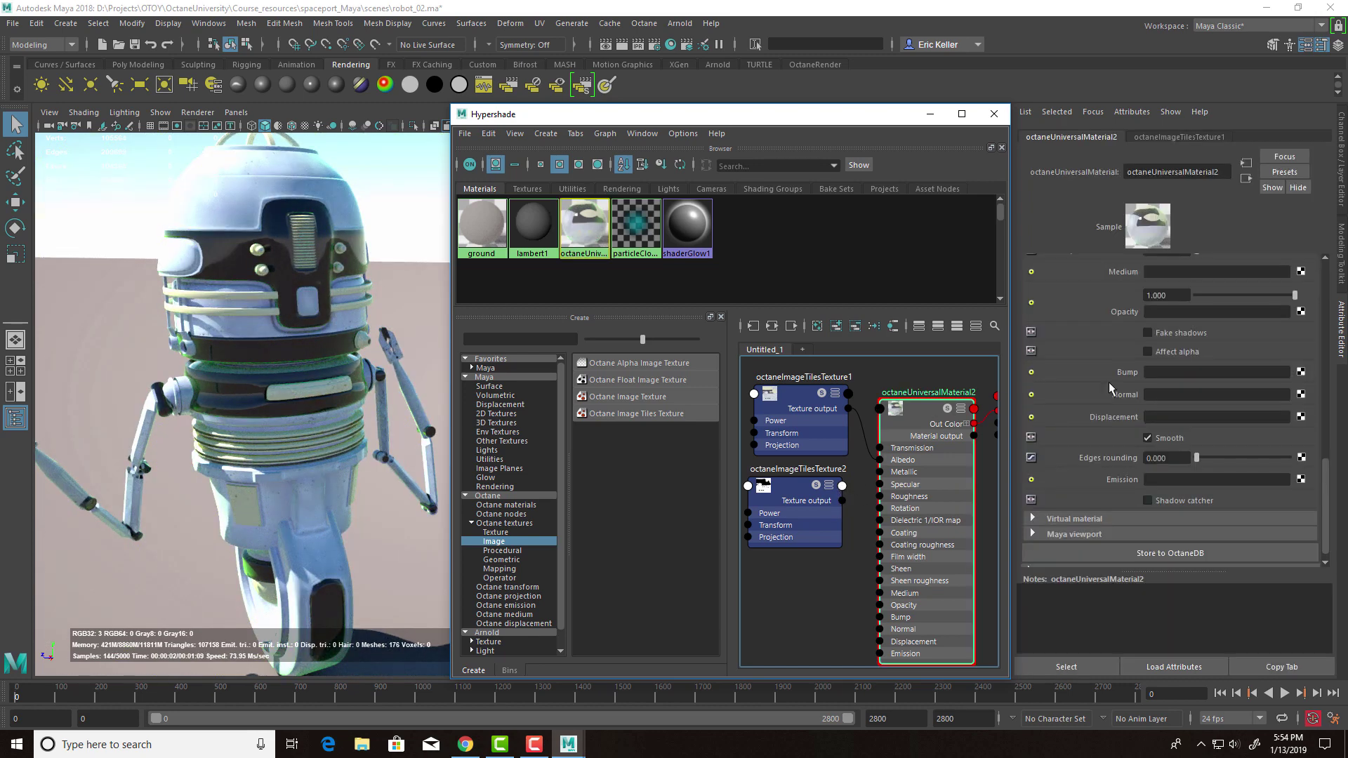
scroll(1257, 401, up, 3)
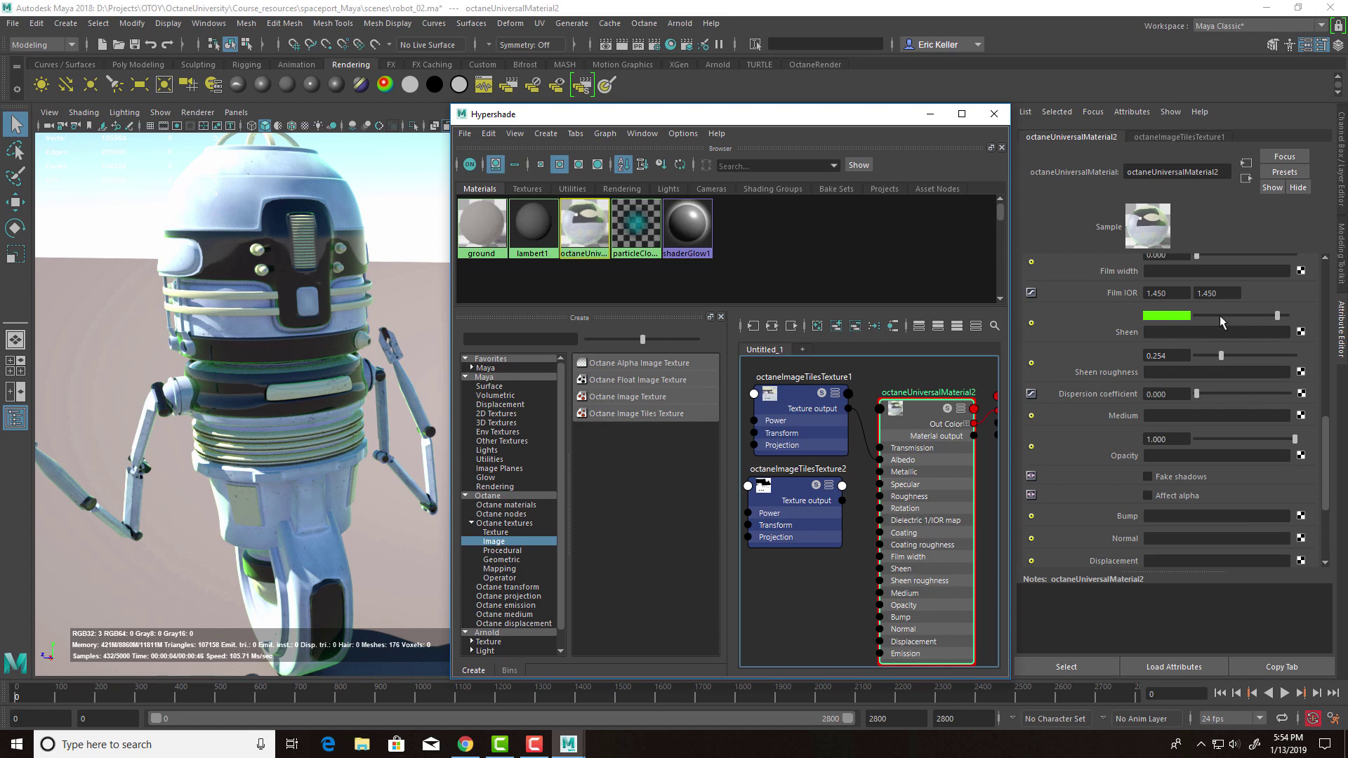
drag(1223, 316, 1170, 320)
- Assign an Octane Texture Emission node to the Emission attribute of the universal material
alt+middle_drag(983, 537, 995, 487)
scroll(1187, 460, down, 3)
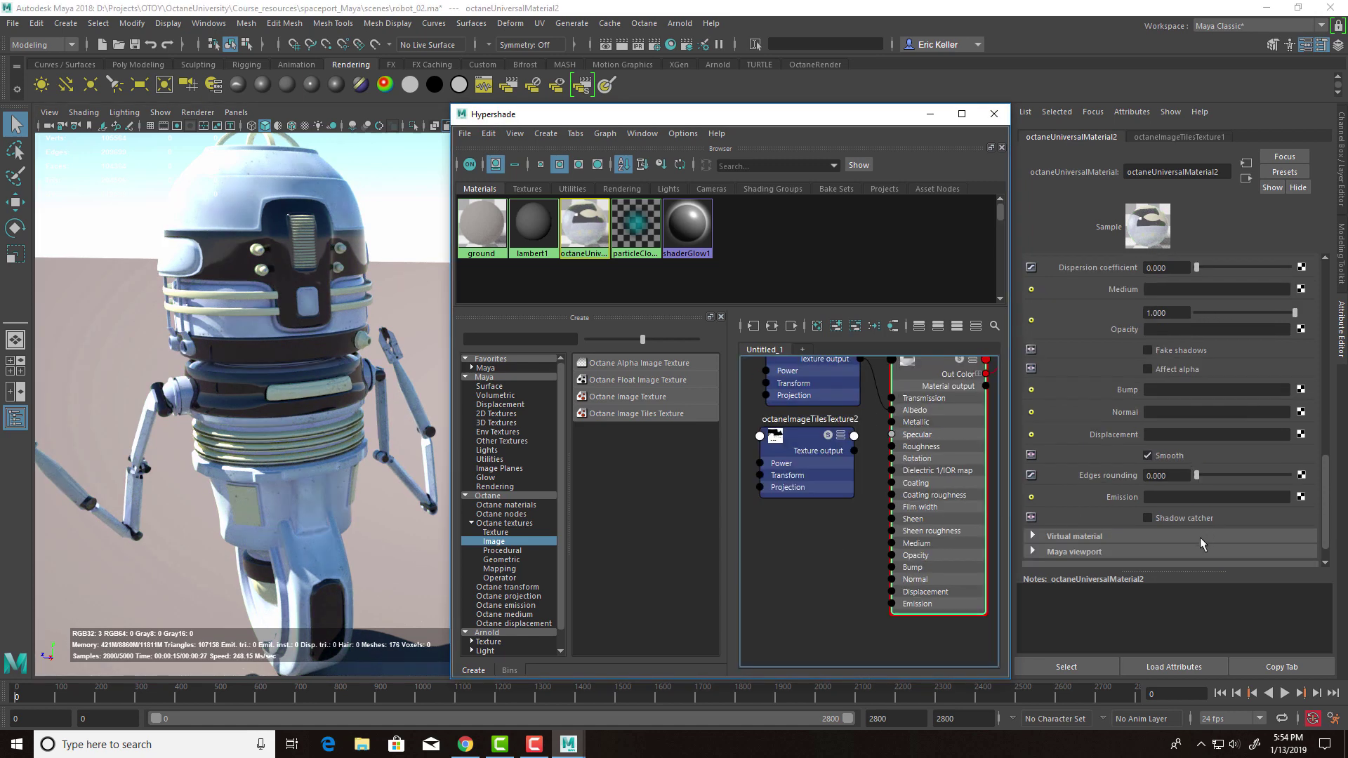
click(1302, 497)
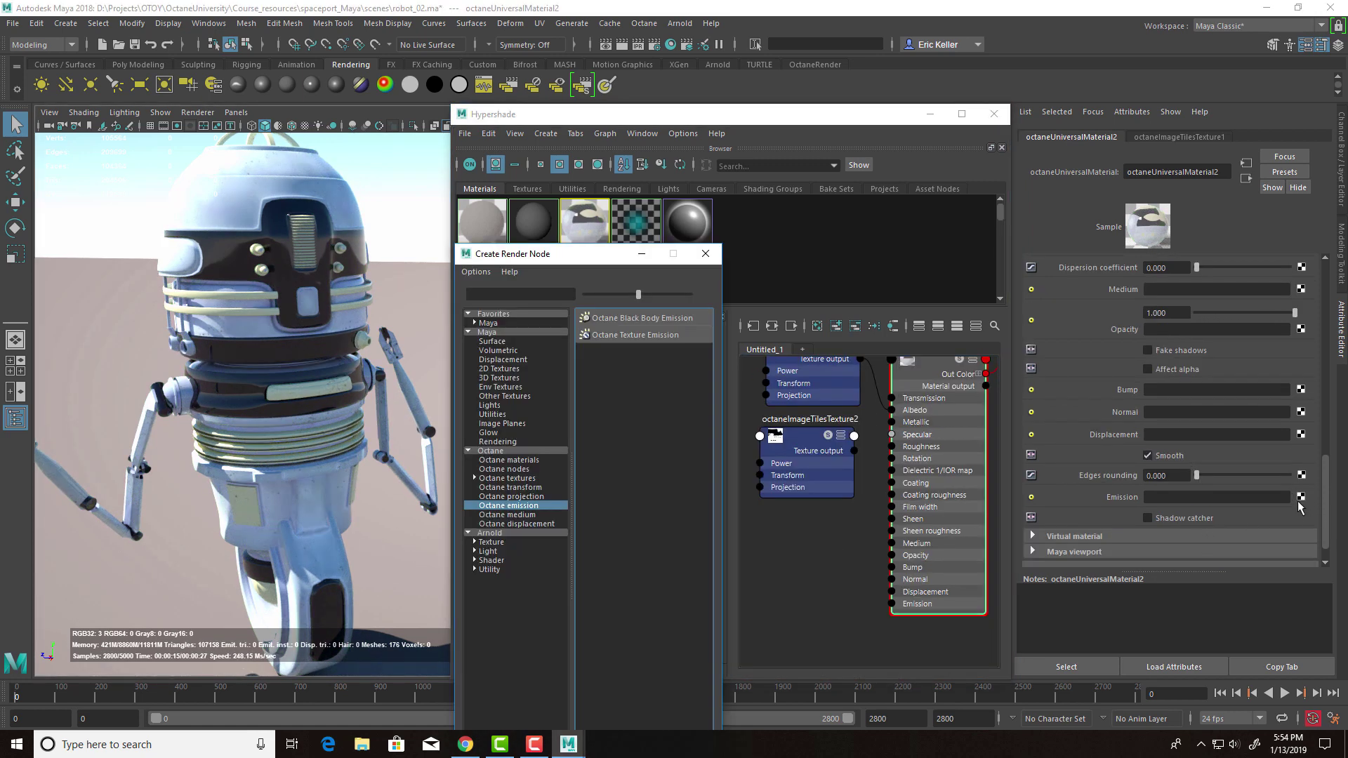
click(656, 334)
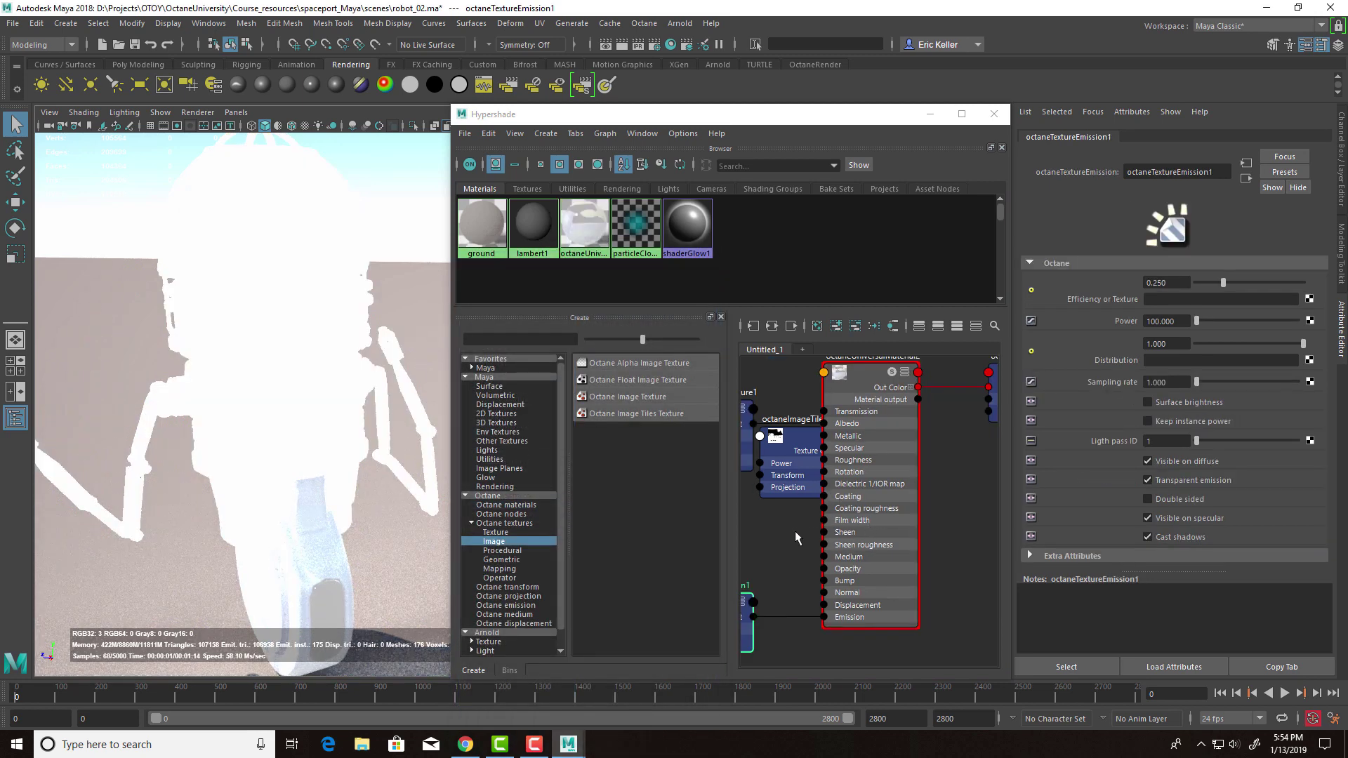
- Spread out the texture nodes, connect octaneImageTilesTexture2 to the emission node's Efficiency or Texture input and inspect the glowing robot
alt+middle_drag(795, 530, 904, 517)
scroll(837, 496, down, 3)
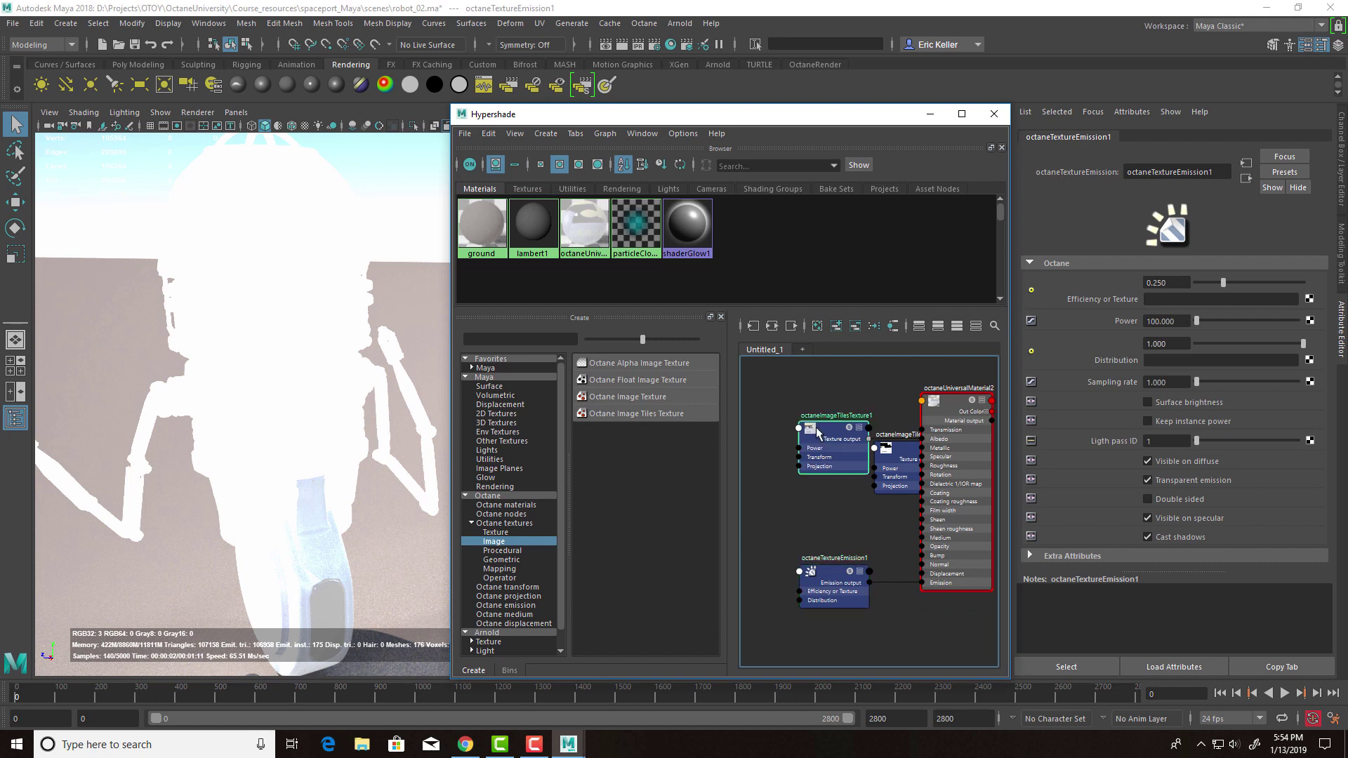
drag(816, 428, 731, 391)
drag(887, 457, 723, 495)
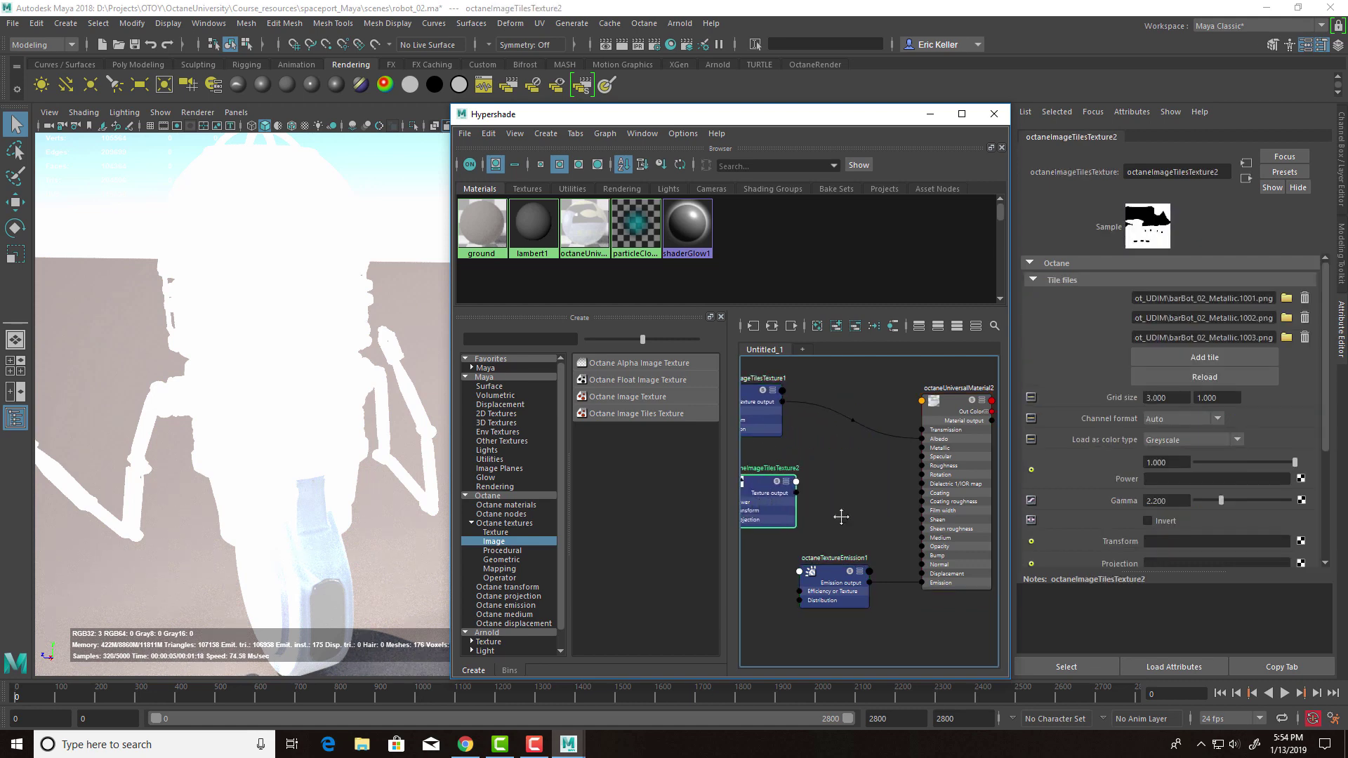
alt+middle_drag(812, 515, 900, 495)
drag(831, 481, 809, 502)
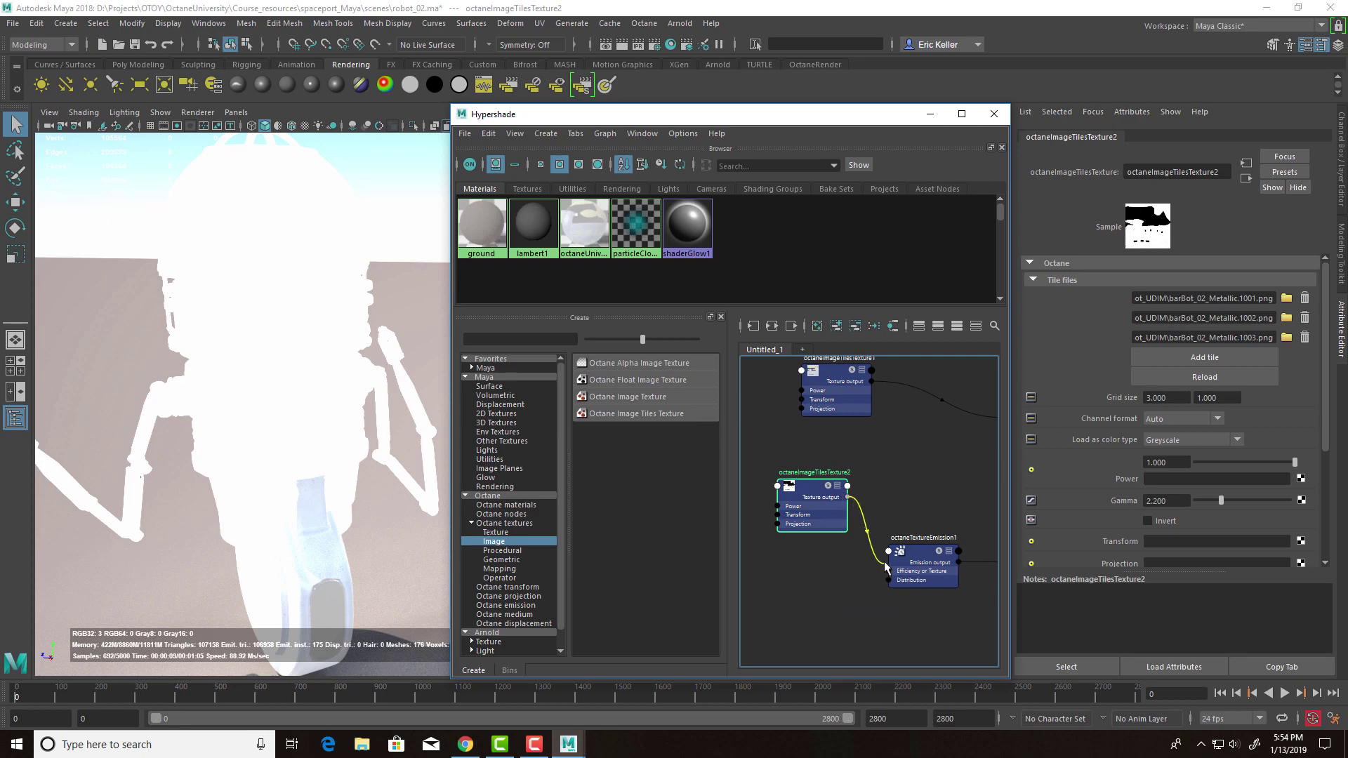
drag(885, 568, 889, 571)
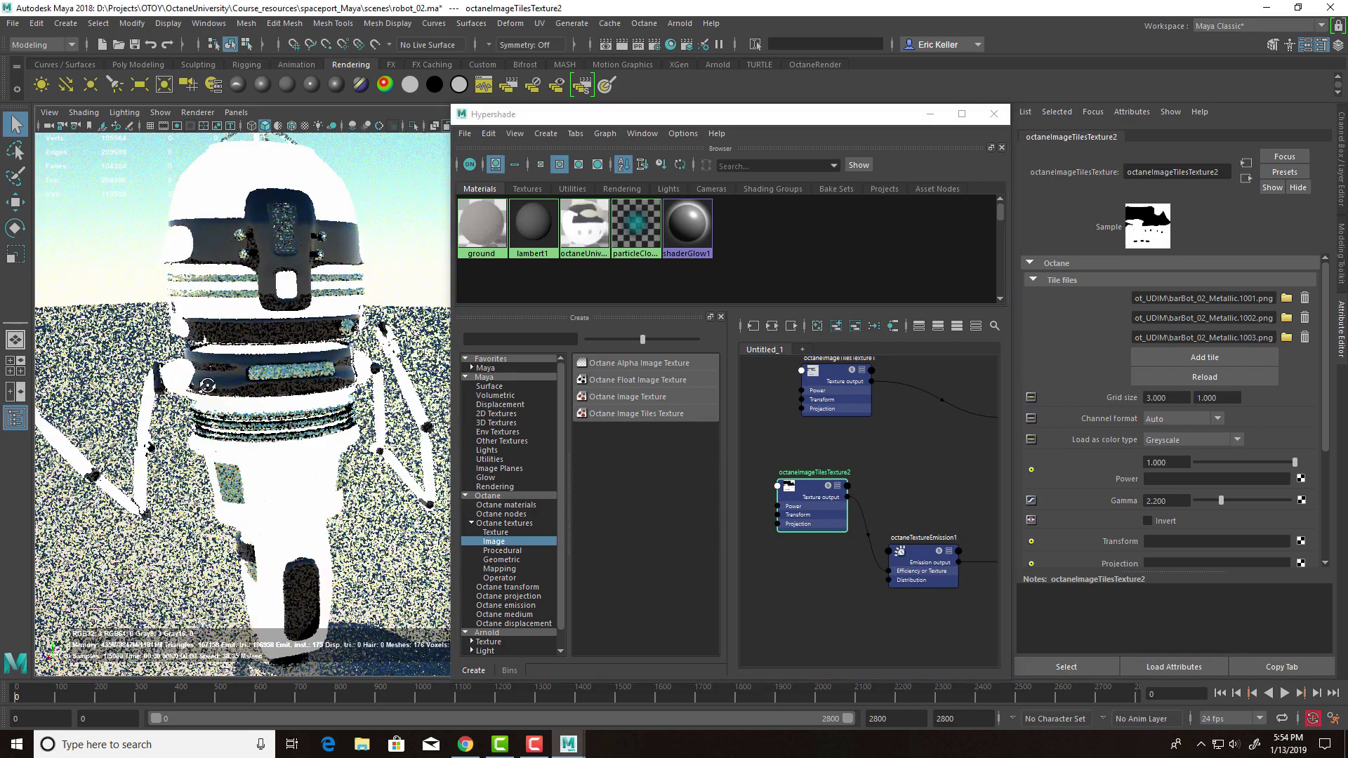
alt+drag(206, 385, 240, 195)
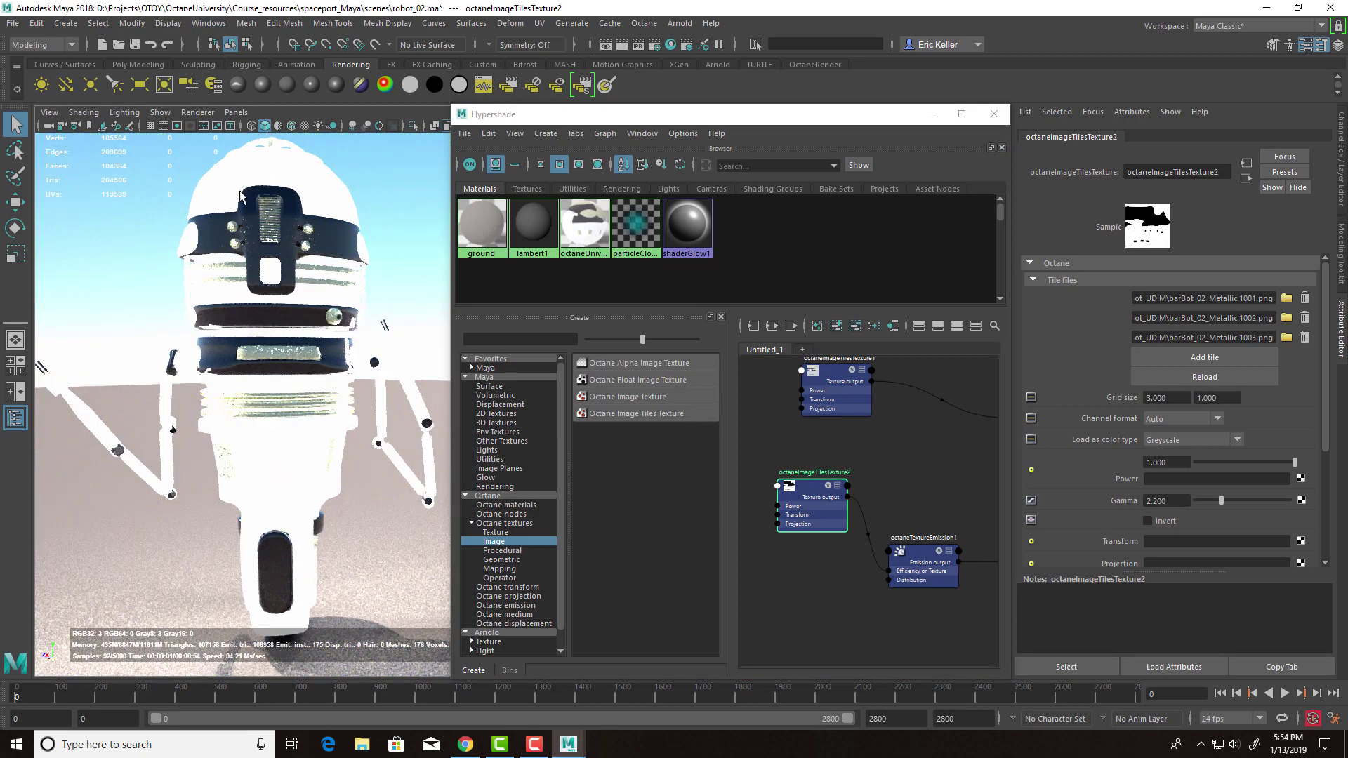
mouse_move(292, 327)
alt+mouse_down()
mouse_move(314, 246)
mouse_move(316, 330)
alt+mouse_up()
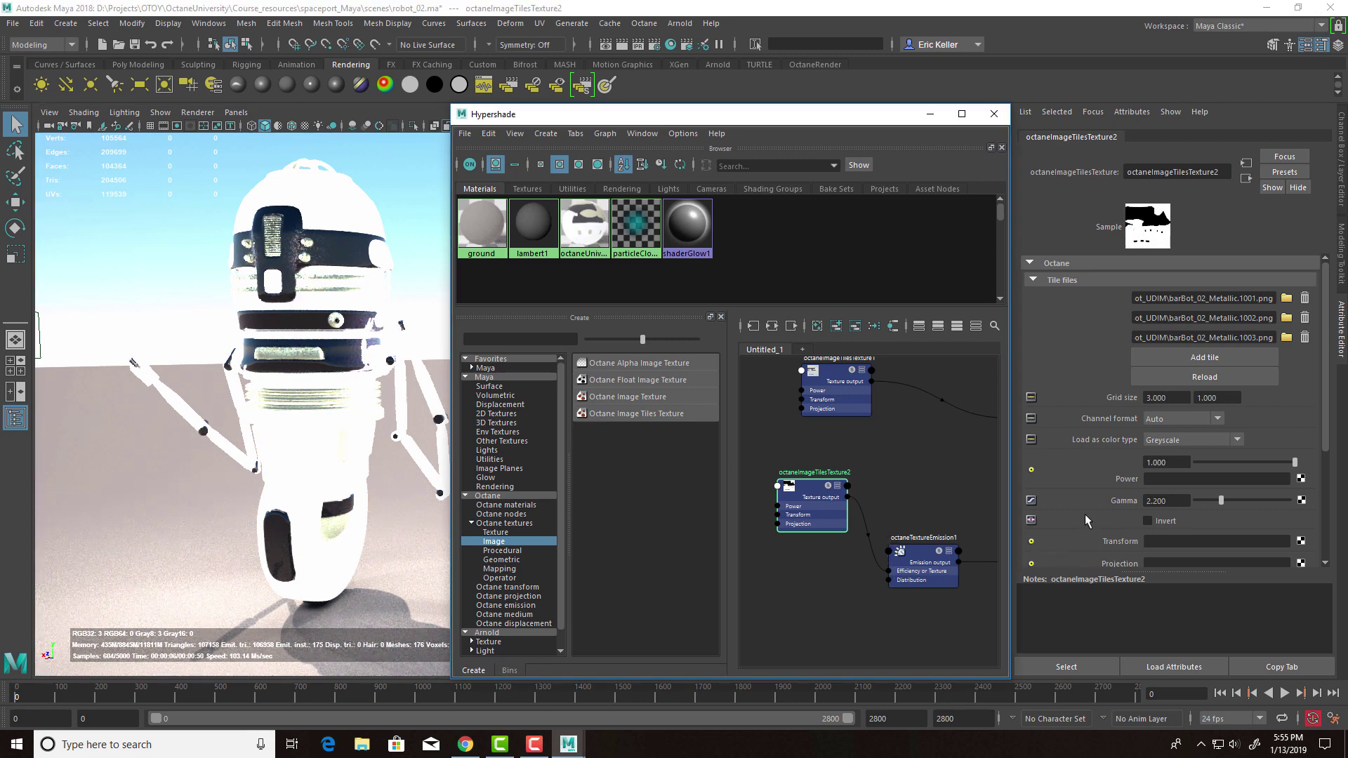
- Disconnect the texture emission node from the universal material's Emission input
scroll(1085, 514, down, 3)
alt+middle_drag(977, 492, 822, 506)
click(885, 485)
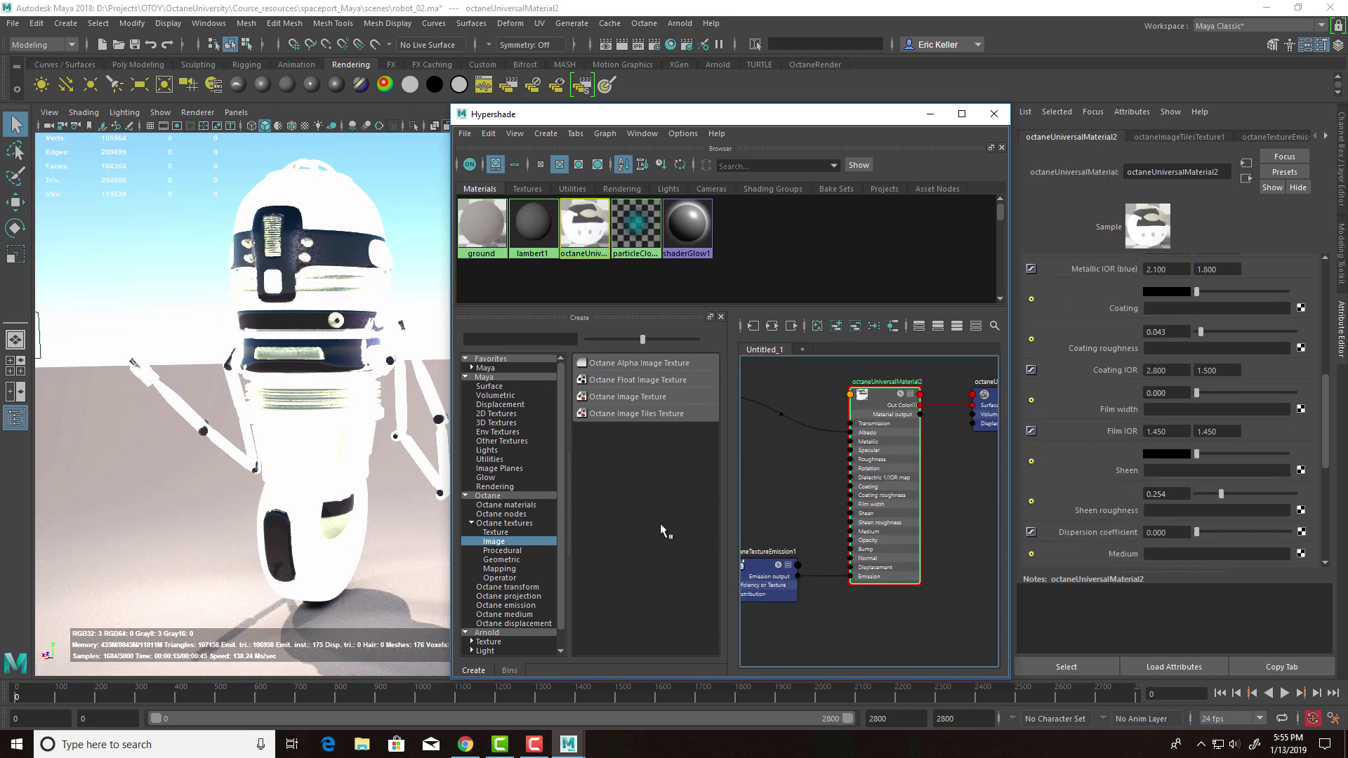
drag(838, 590, 843, 580)
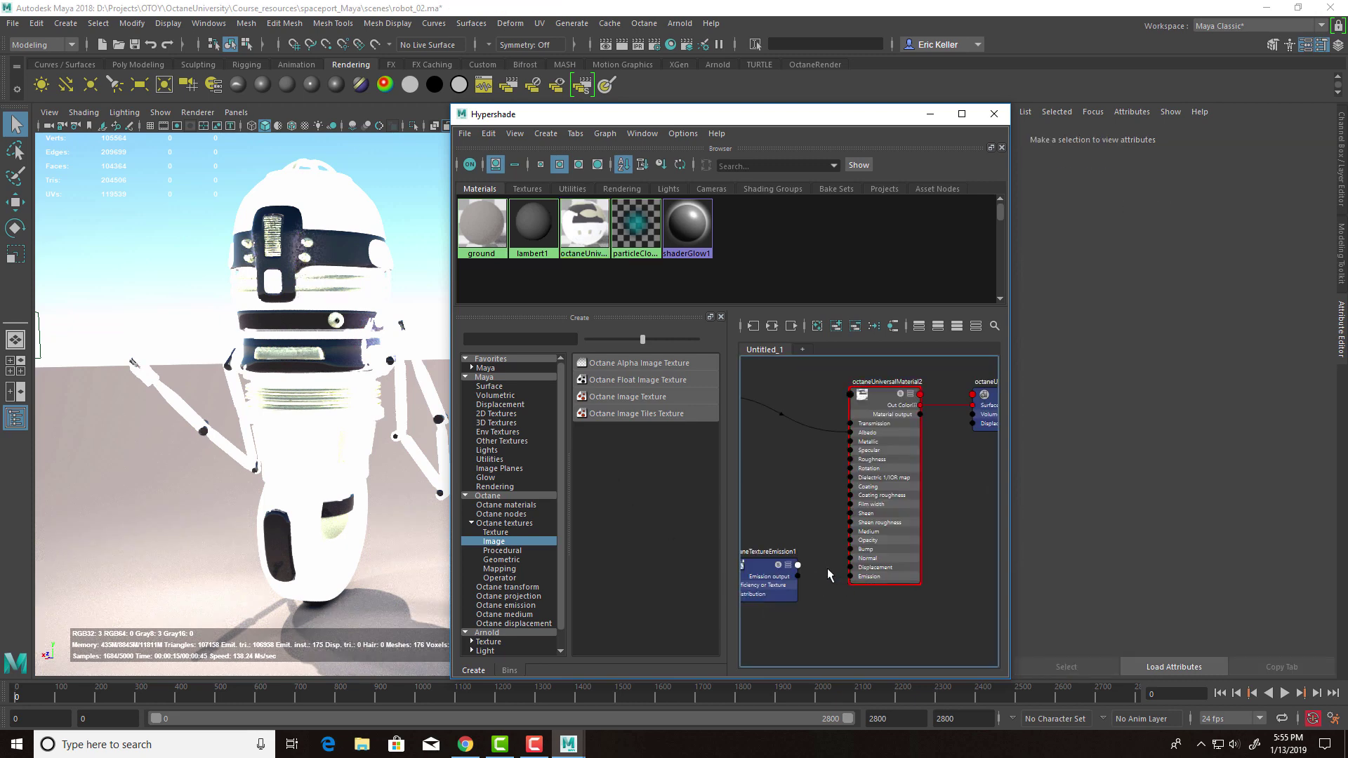
- Reposition the disconnected emission node and reconnect octaneImageTilesTexture2 to the material's Metallic input
drag(771, 556, 786, 452)
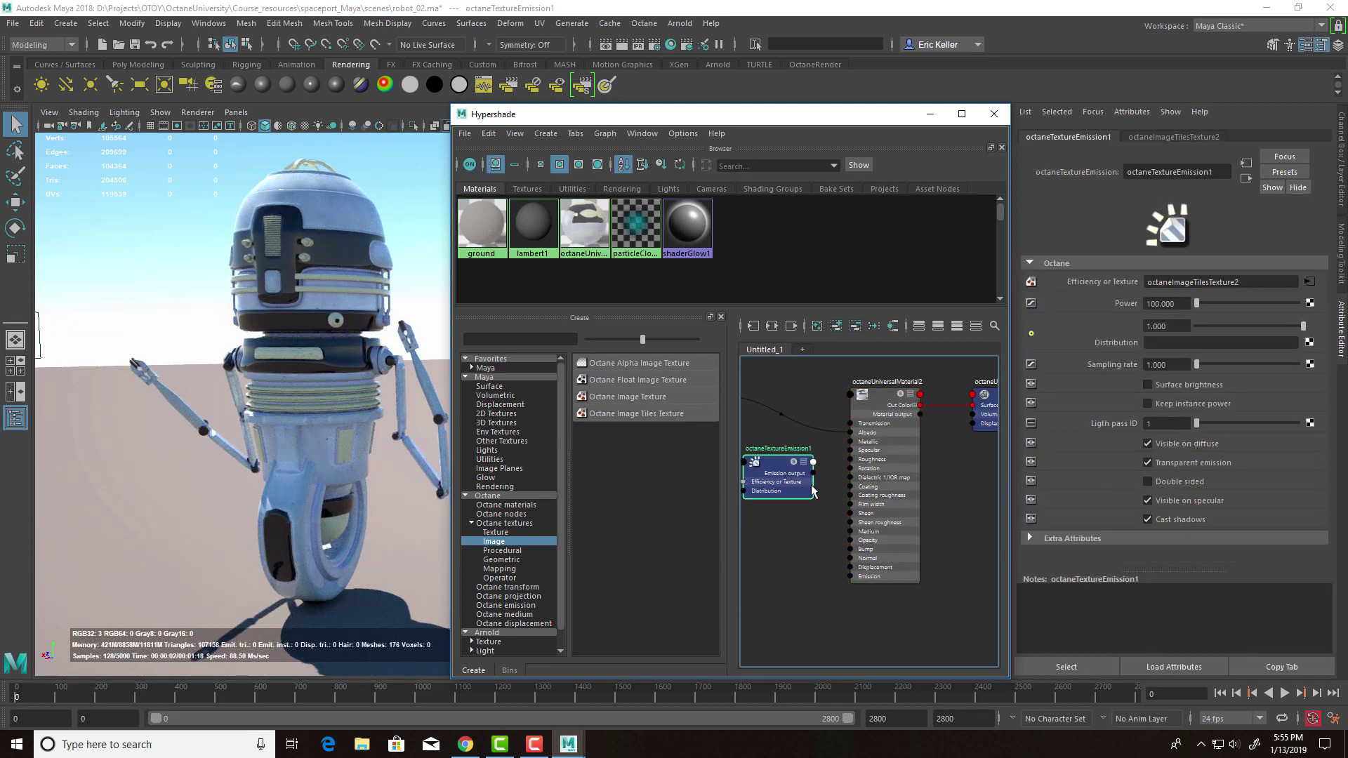
scroll(813, 491, up, 3)
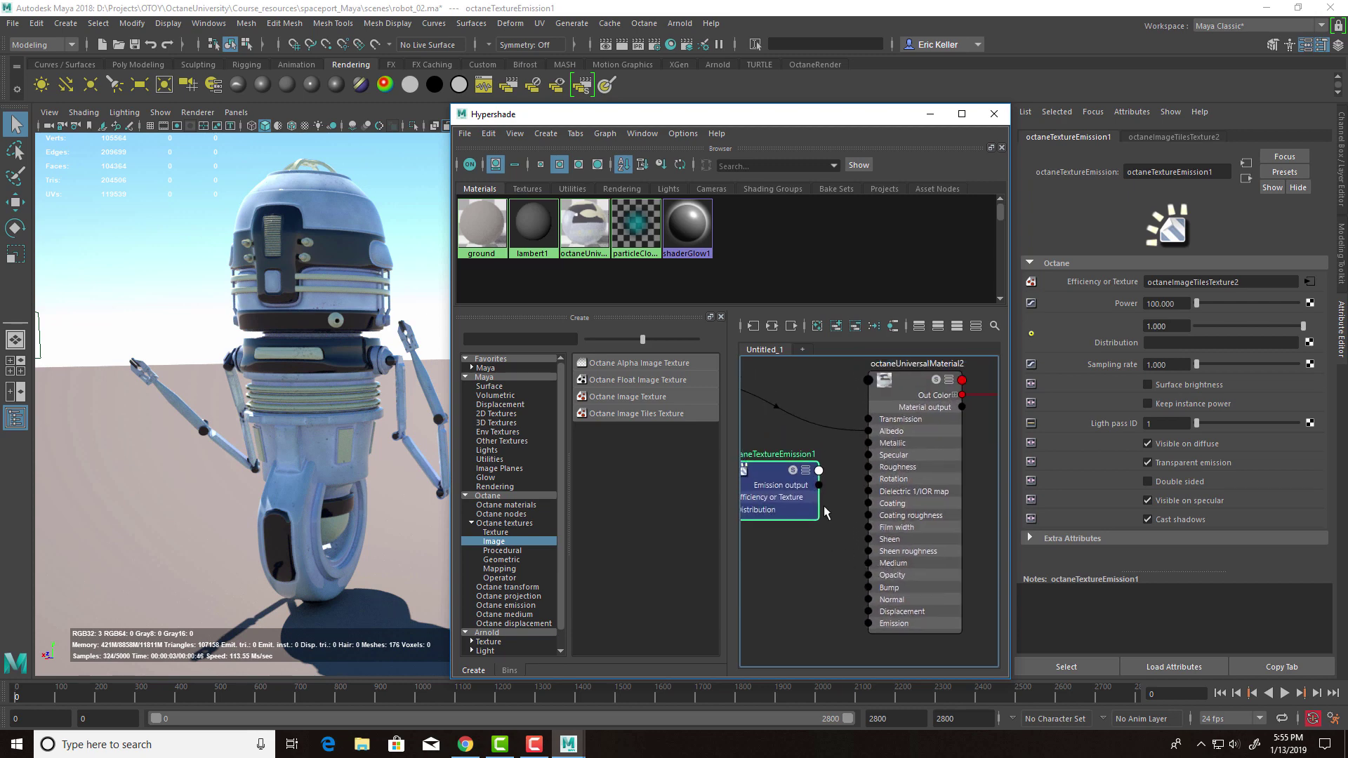
drag(820, 485, 848, 485)
key(f)
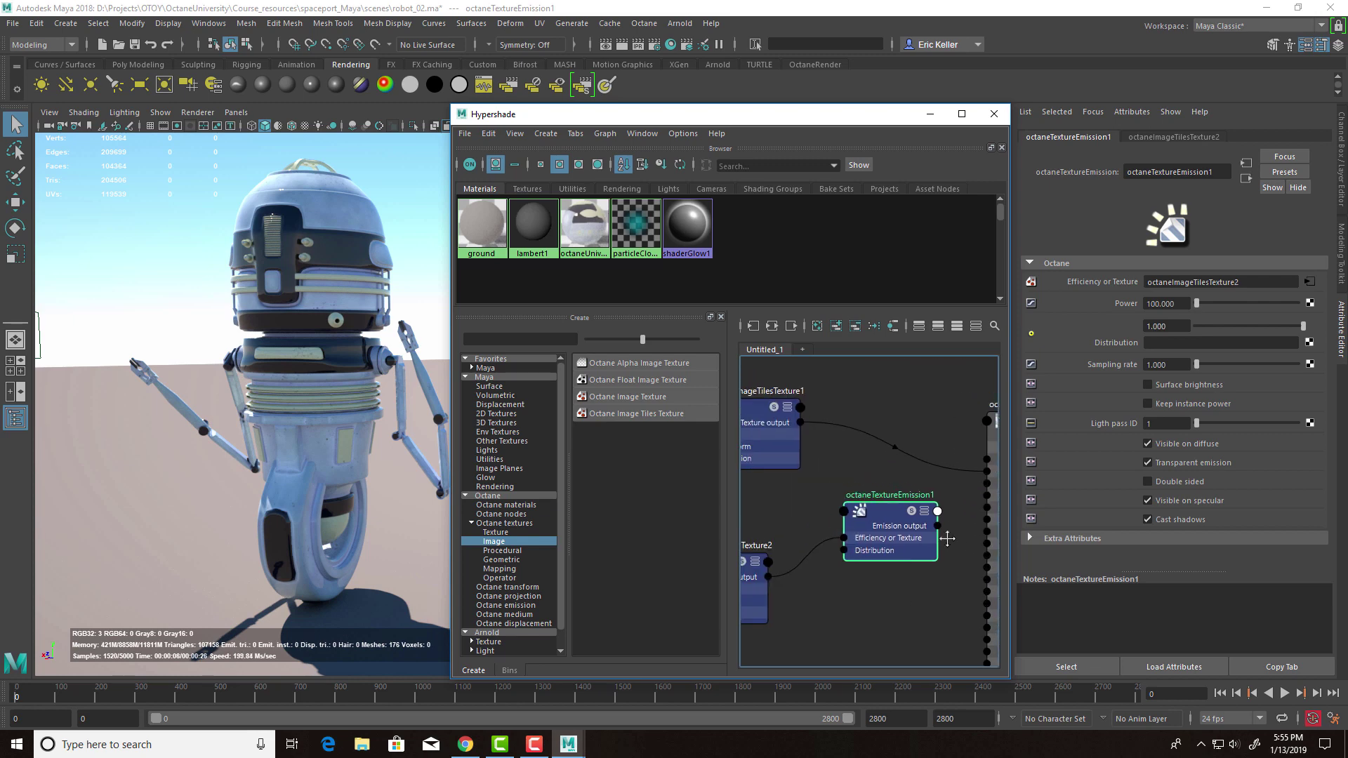
scroll(825, 496, down, 2)
drag(885, 534, 909, 614)
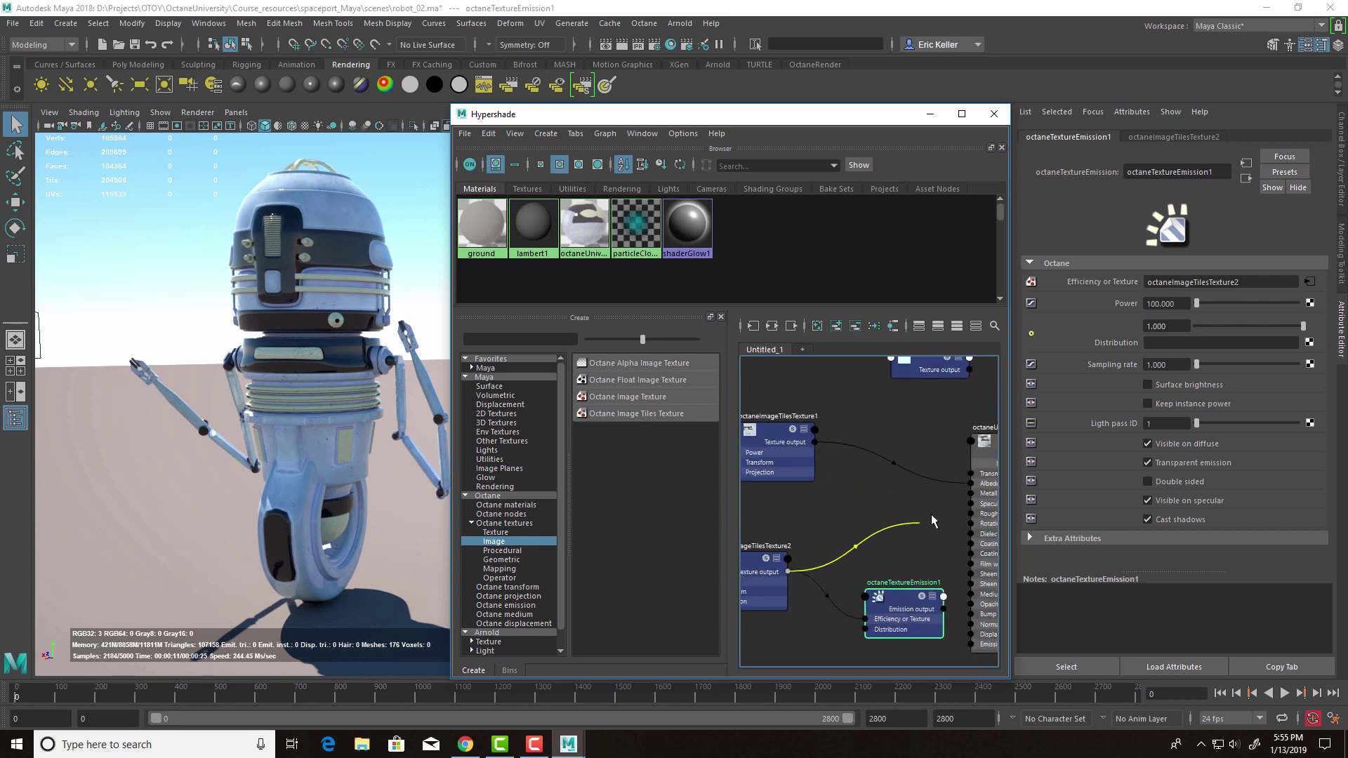
drag(932, 519, 975, 490)
- Move the octaneImageTilesTexture2 node up beneath octaneImageTilesTexture1 to tidy the material's node graph
alt+middle_drag(893, 554, 811, 541)
click(817, 529)
scroll(808, 534, down, 2)
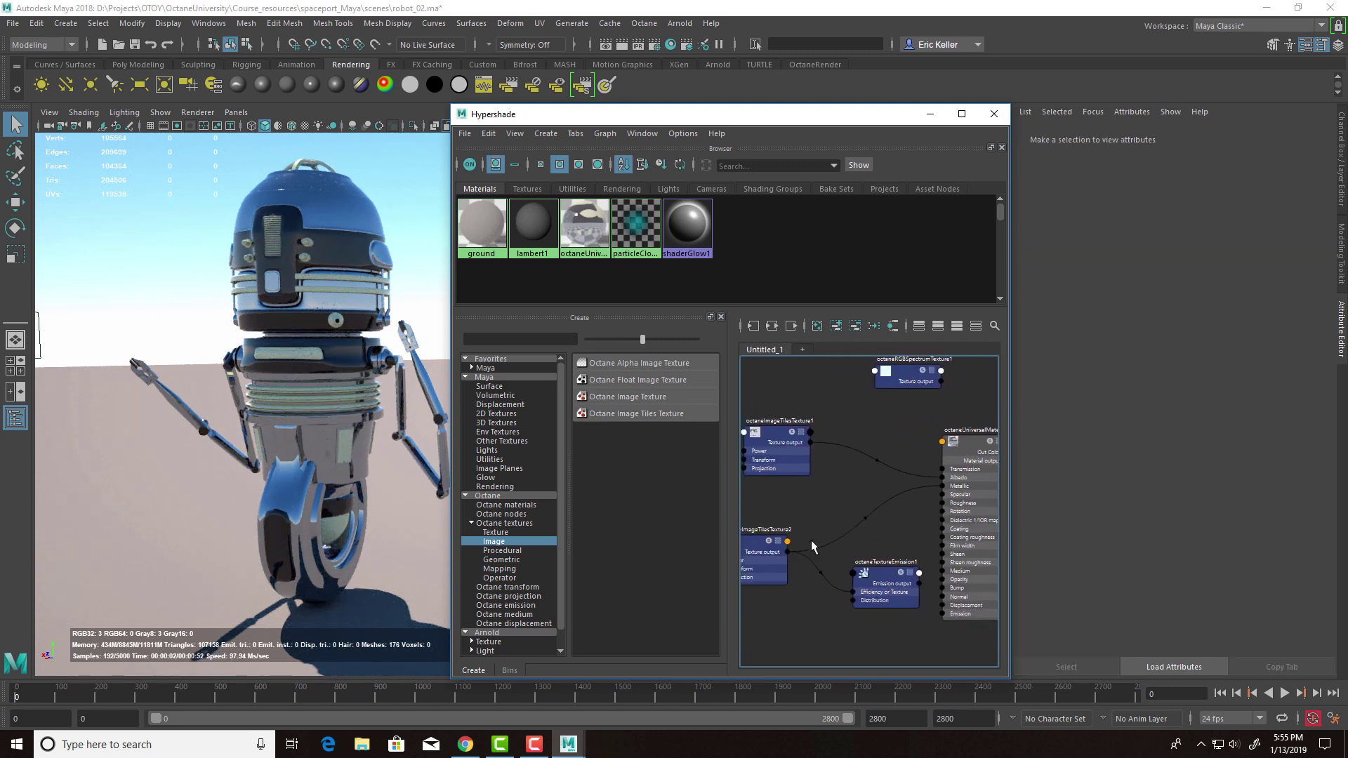
drag(766, 568, 802, 537)
alt+middle_drag(803, 537, 783, 538)
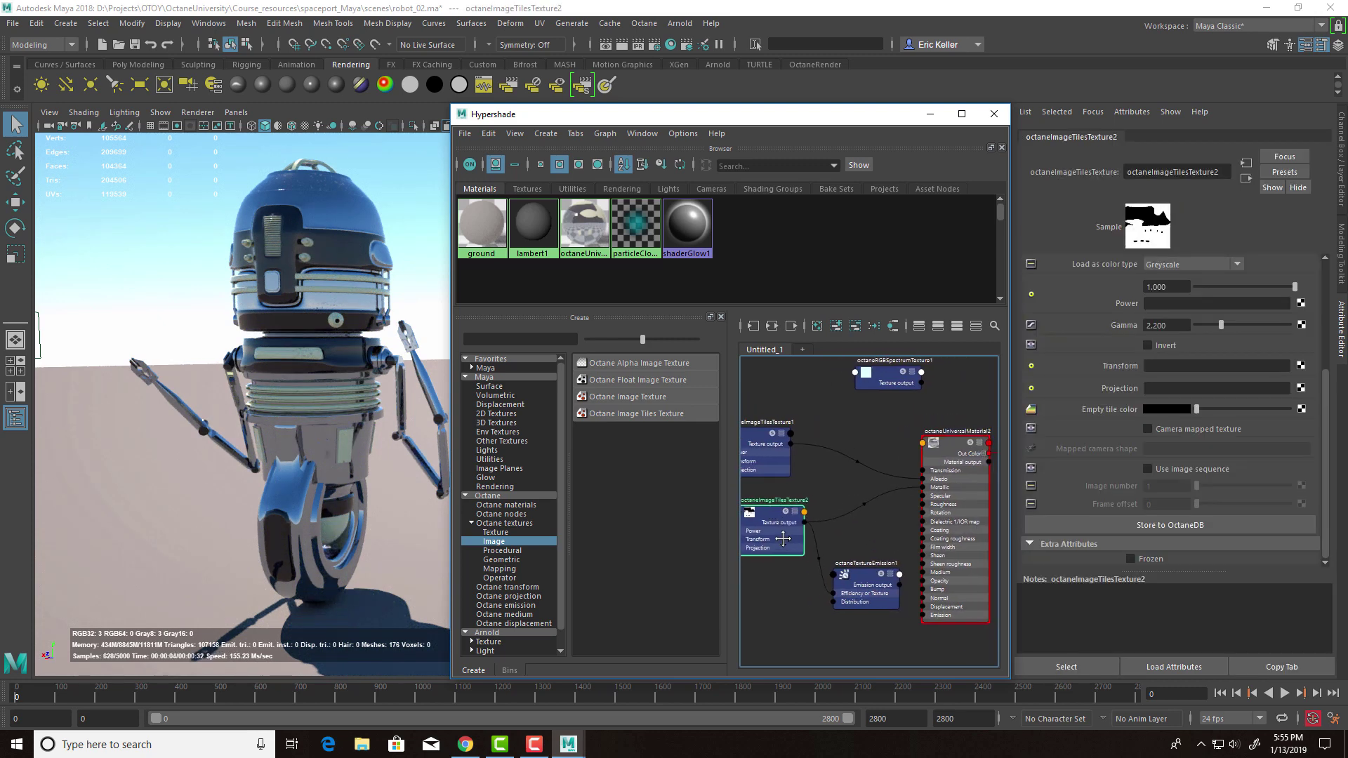
scroll(786, 534, down, 2)
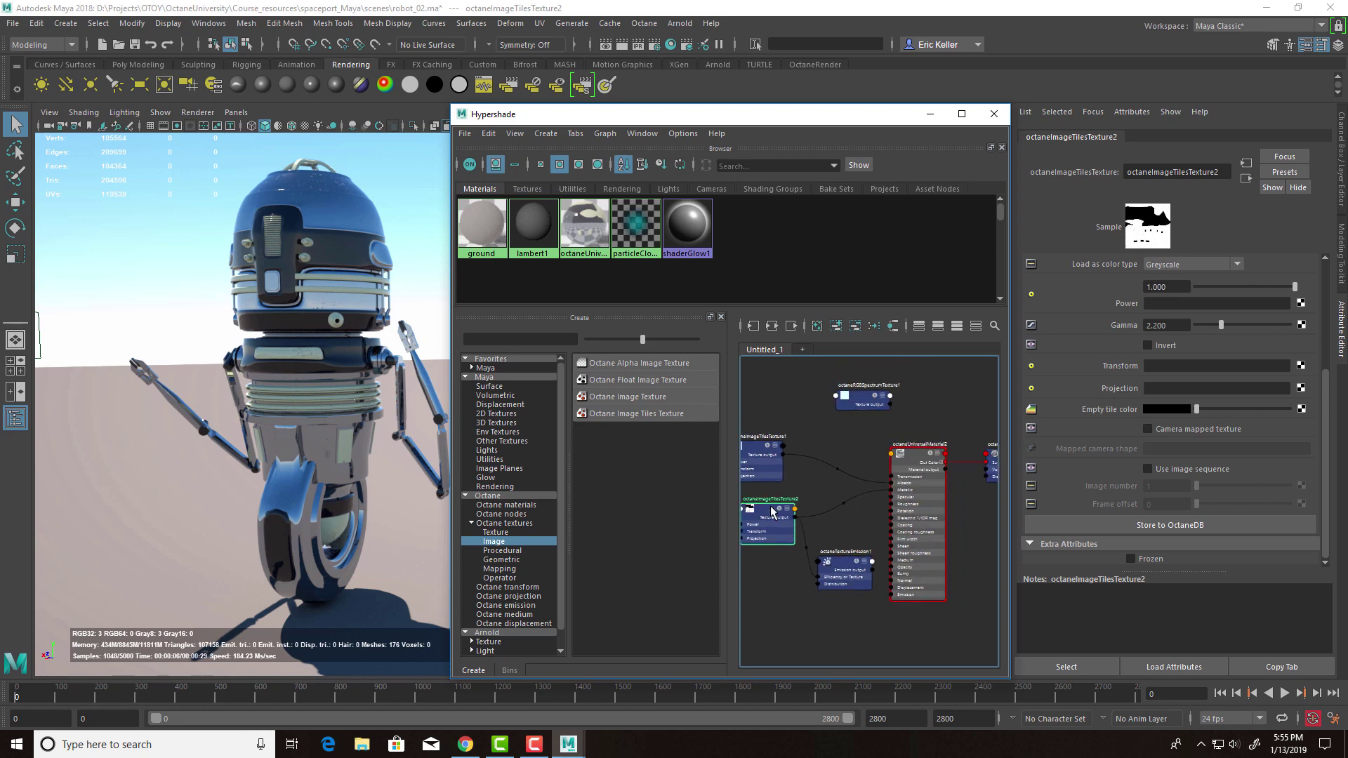
- Shift the octaneImageTilesTexture2 node slightly toward the material and delete the disconnected octaneTextureEmission1 node from the graph
drag(772, 513, 790, 509)
click(862, 560)
key(Delete)
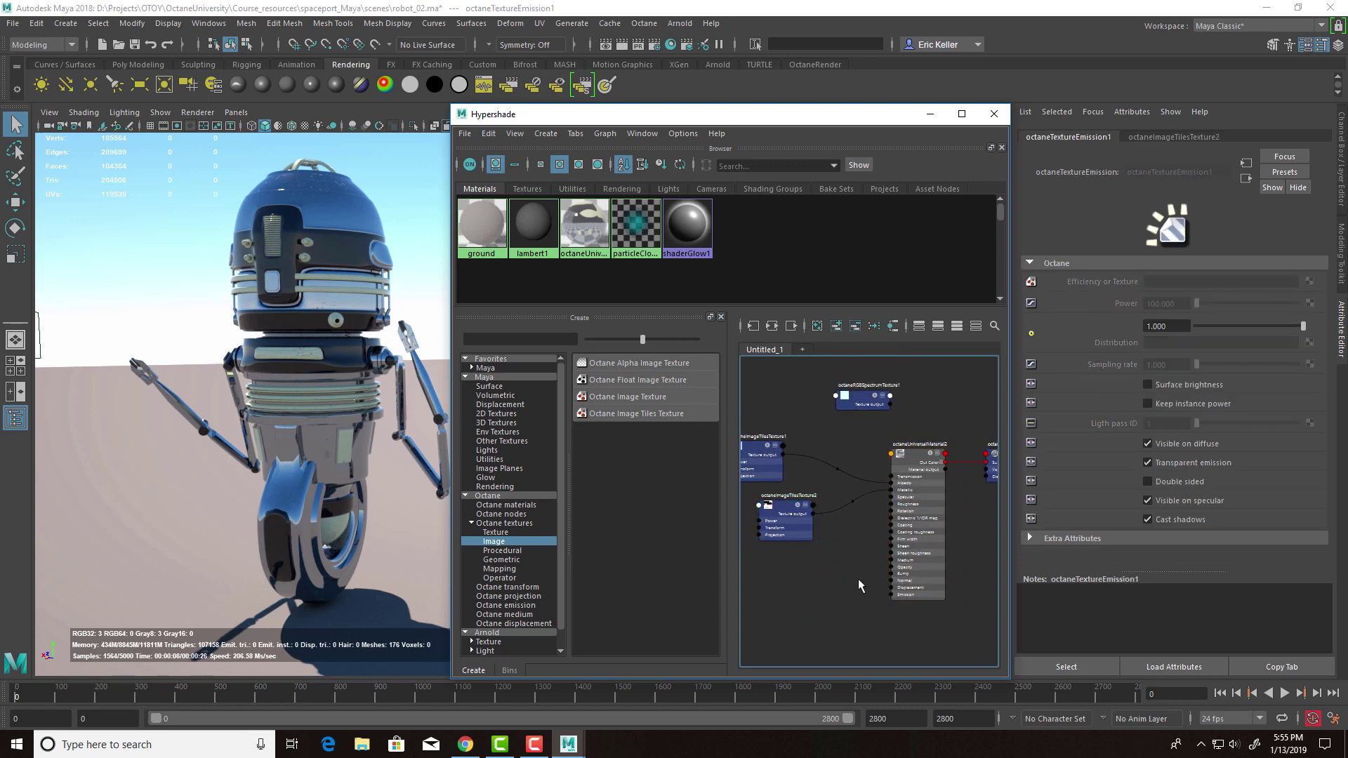
- Stack octaneImageTilesTexture1 directly above octaneImageTilesTexture2, close beside the octaneUniversalMaterial2 node, and view the robot from another angle
scroll(840, 545, up, 2)
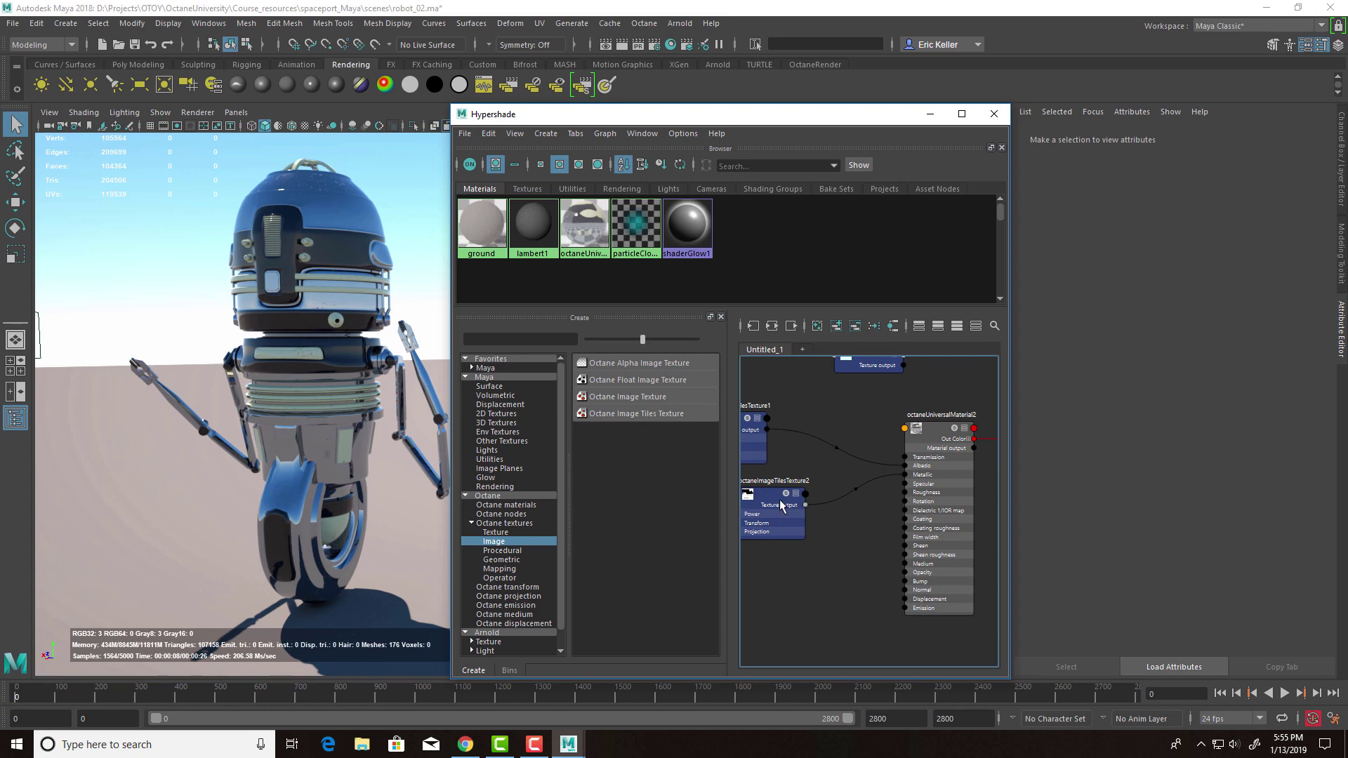
drag(779, 505, 835, 534)
alt+middle_drag(738, 427, 765, 470)
click(808, 464)
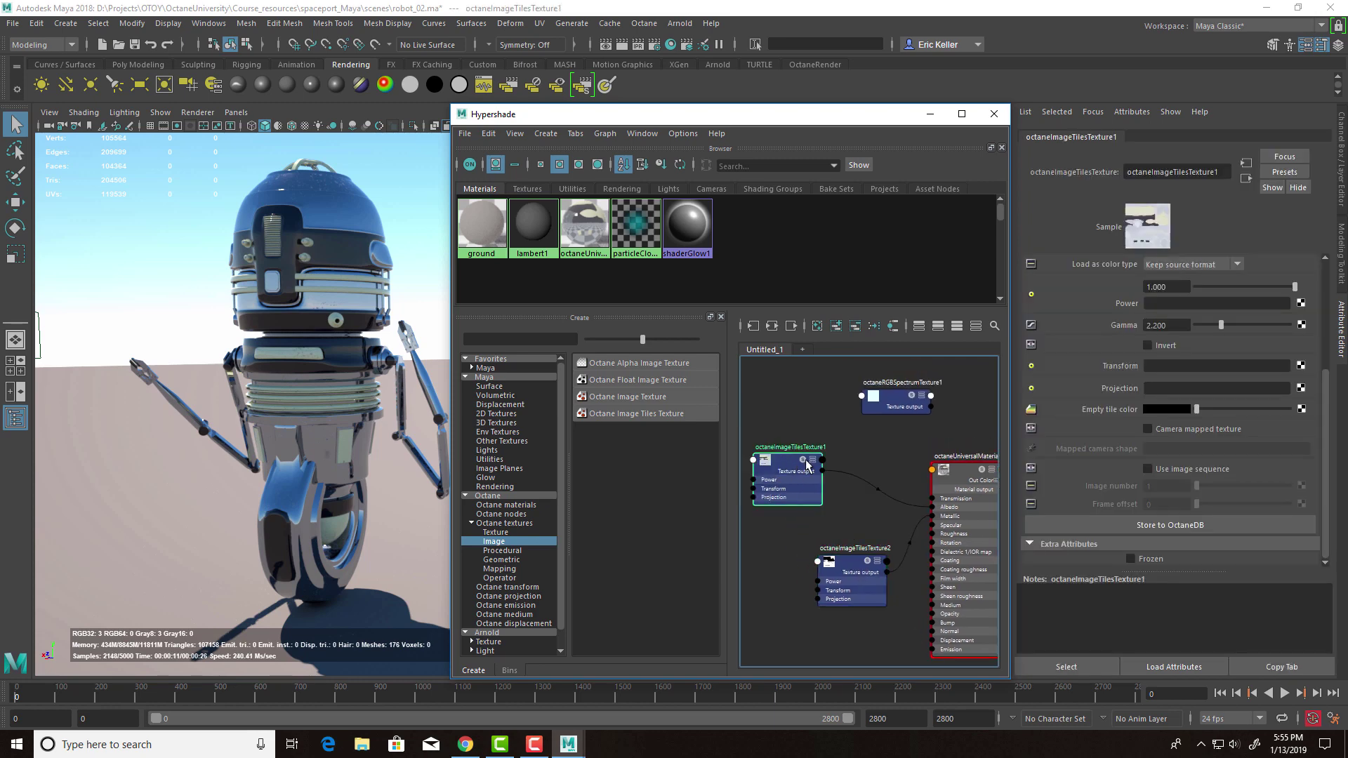
drag(808, 464, 866, 483)
alt+middle_drag(870, 524, 805, 503)
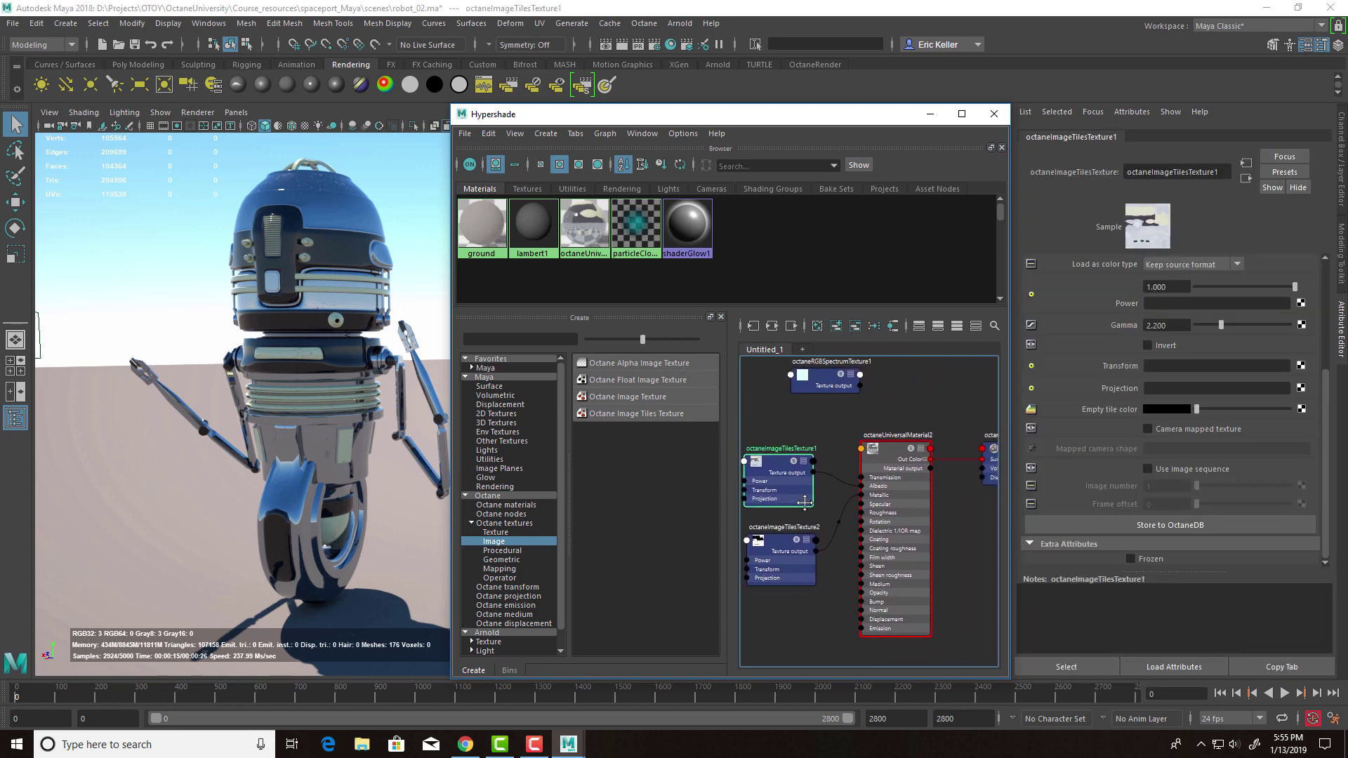
scroll(805, 503, down, 3)
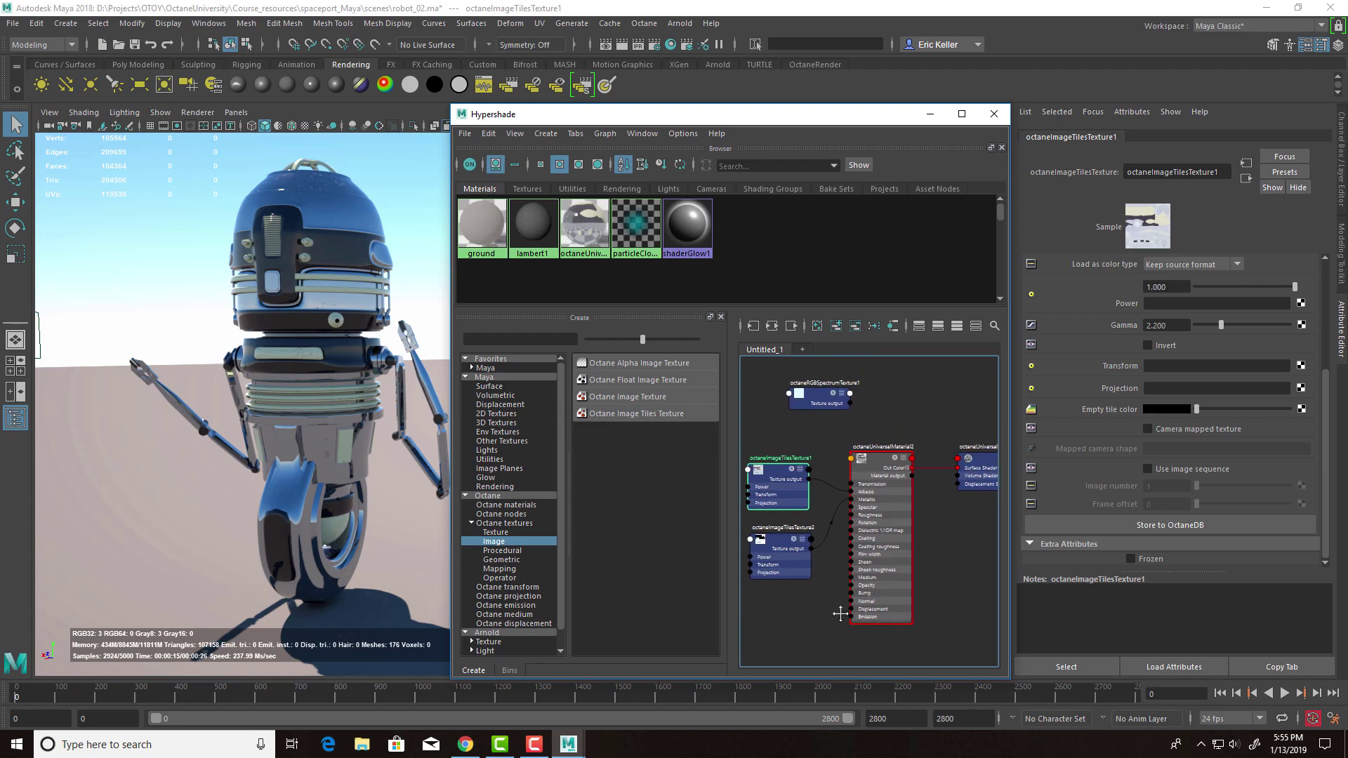
alt+middle_drag(841, 614, 831, 609)
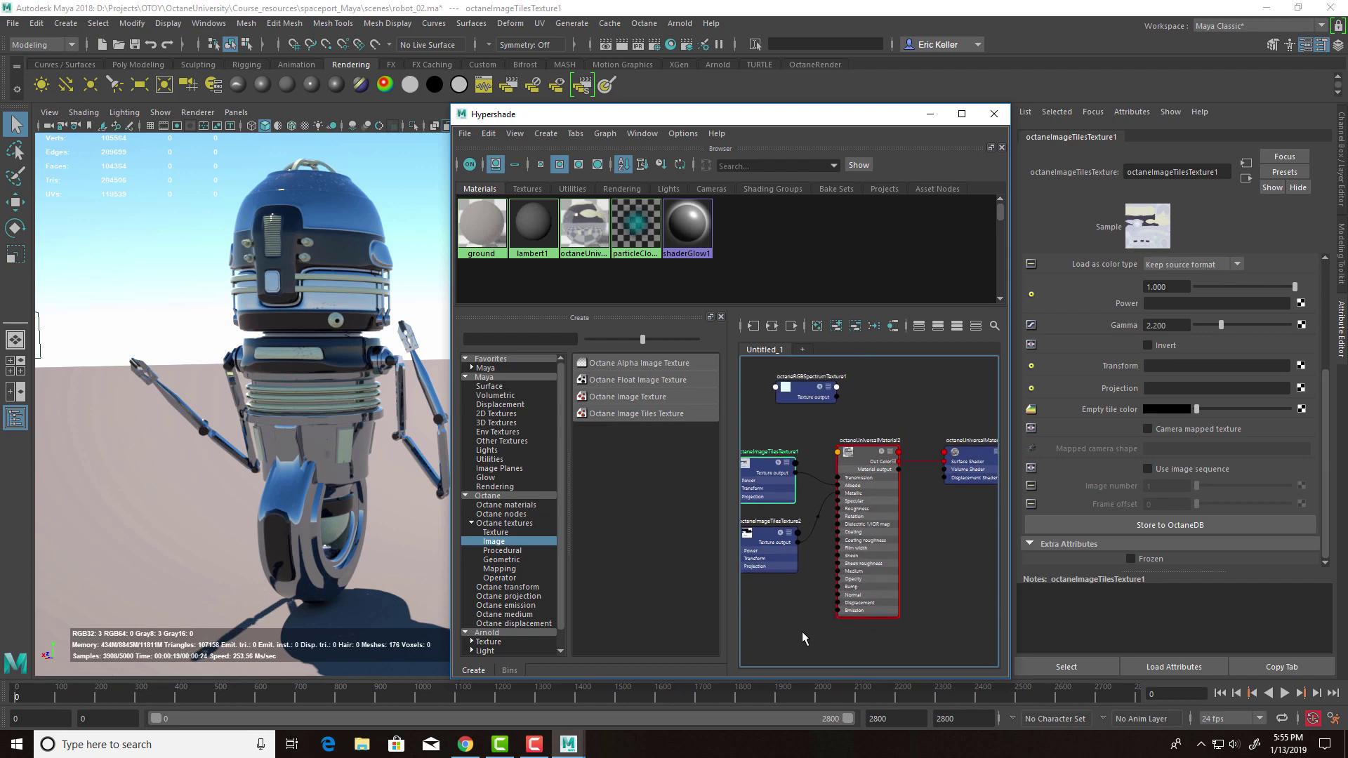
alt+drag(372, 454, 321, 460)
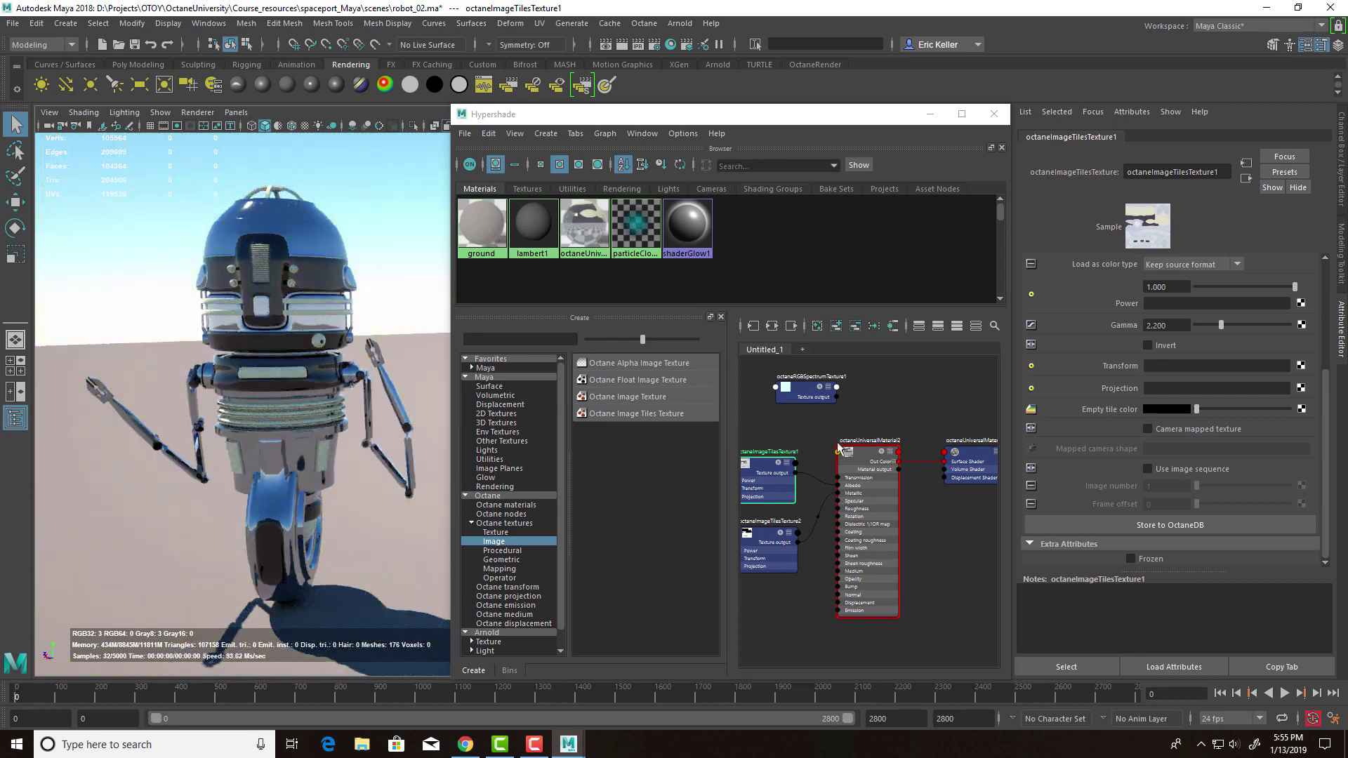